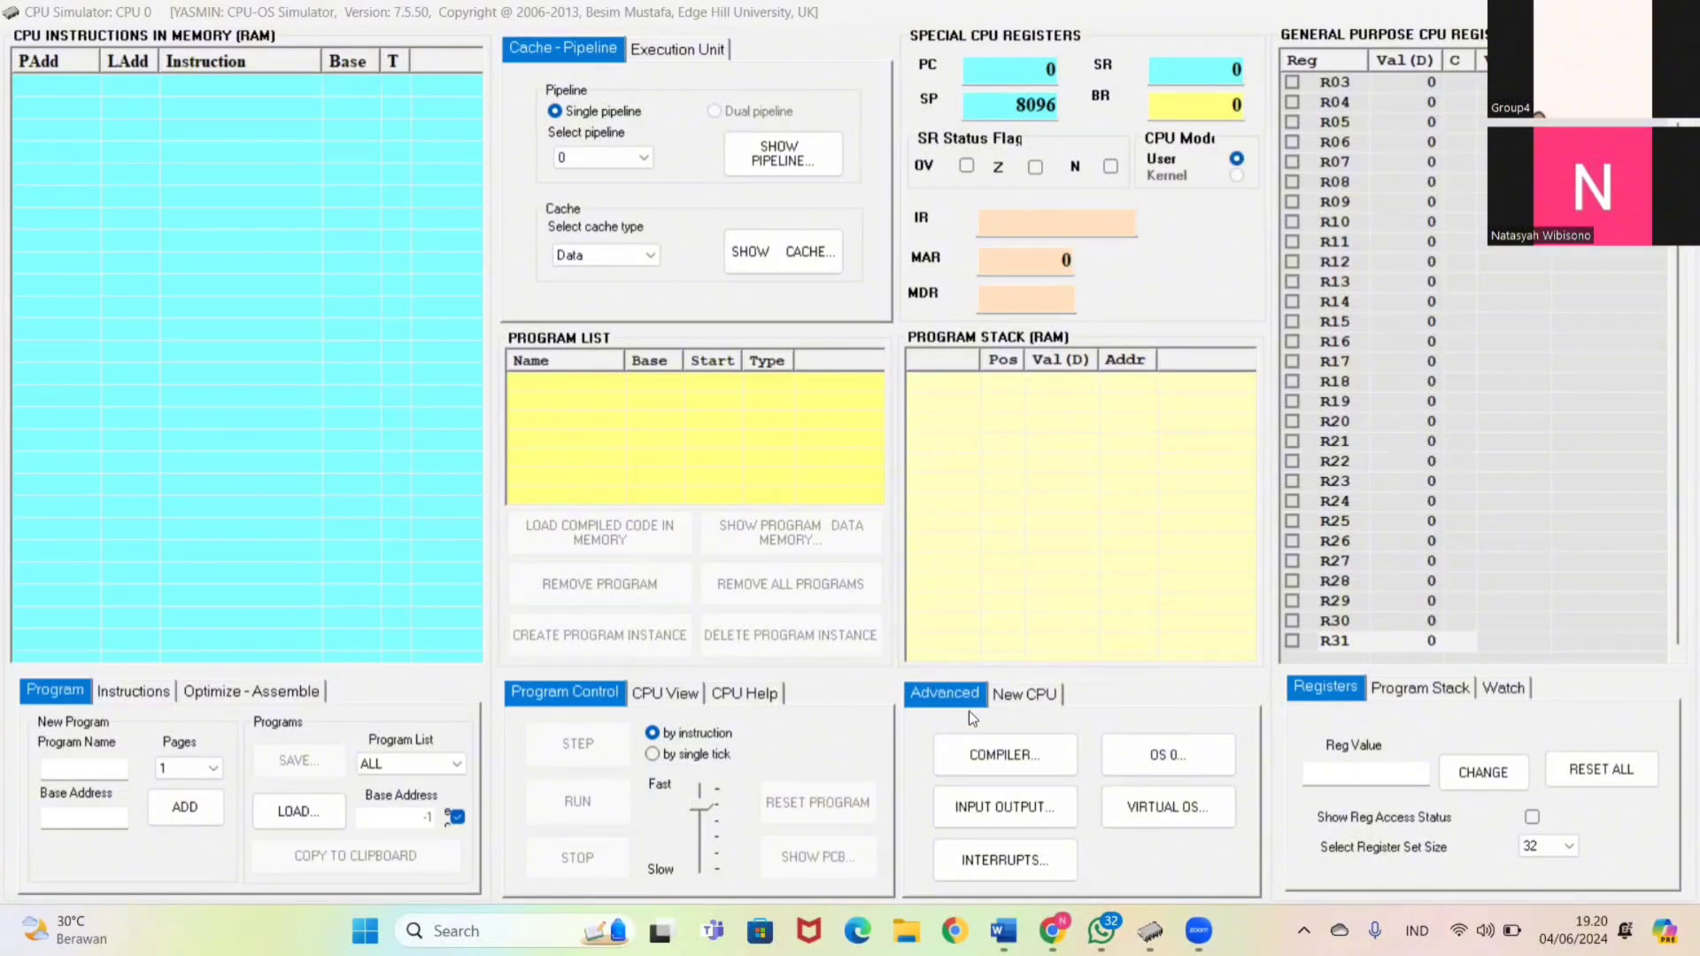
# Open the program compiler full-size and write program P1 with resource (1, allocate), wait (3), resource (2, allocate) and an empty for i = 1 to 20 loop
pyautogui.click(979, 740)
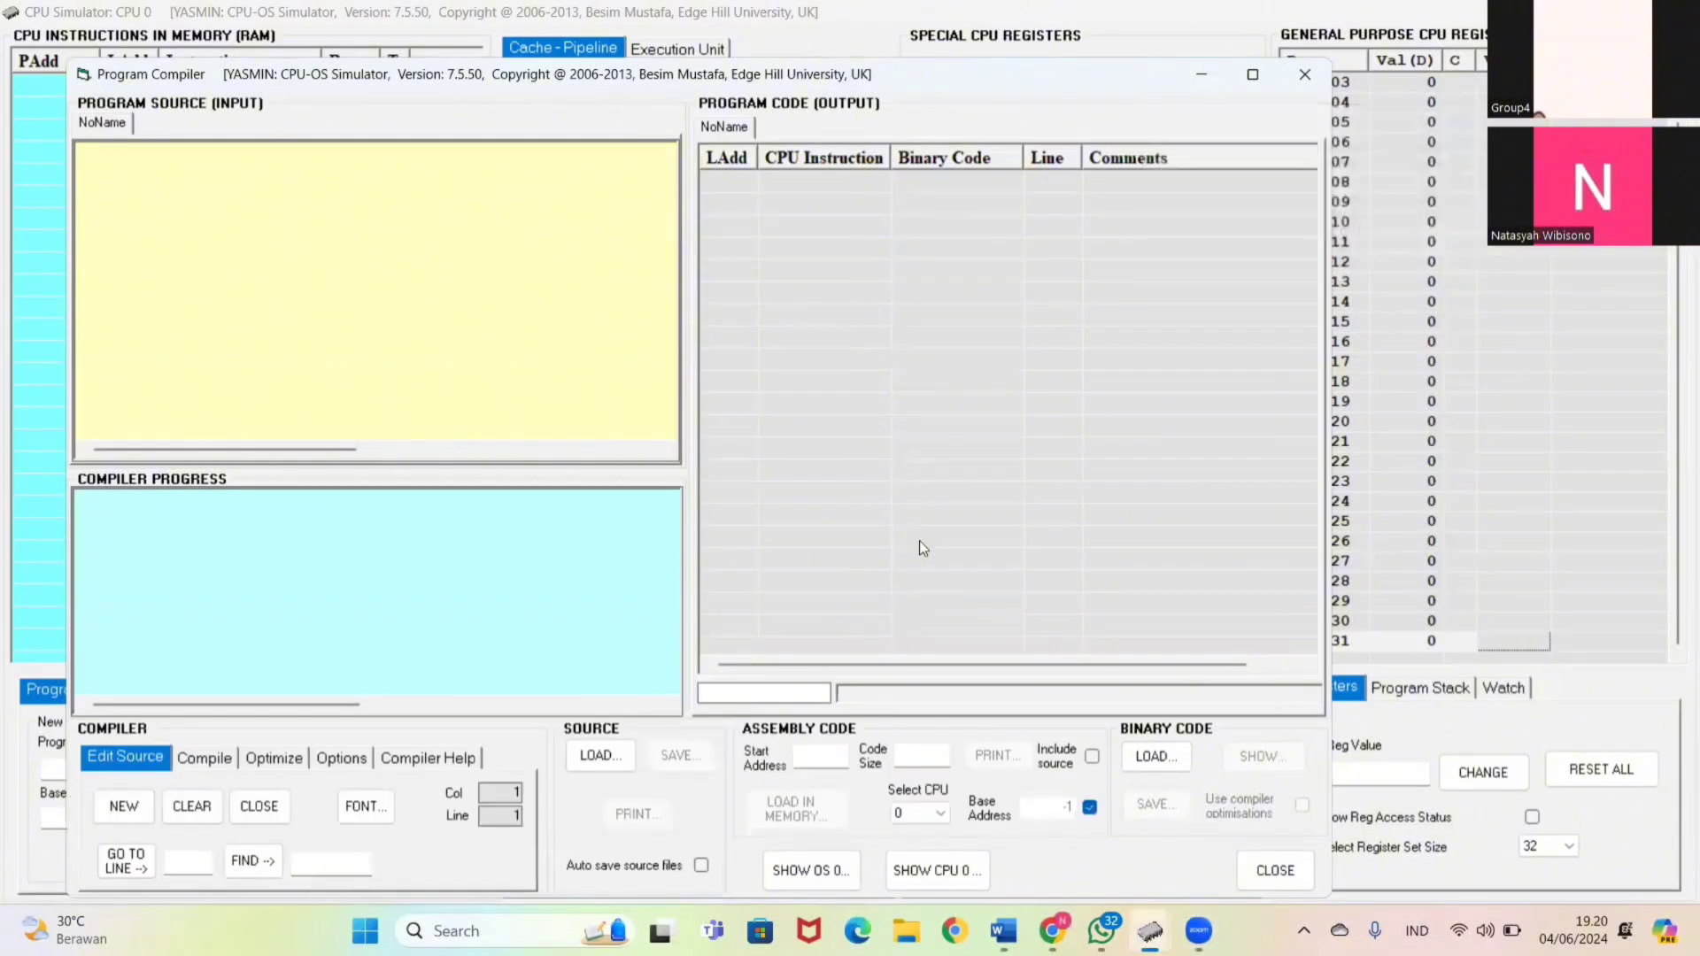
pyautogui.press('super+Up')
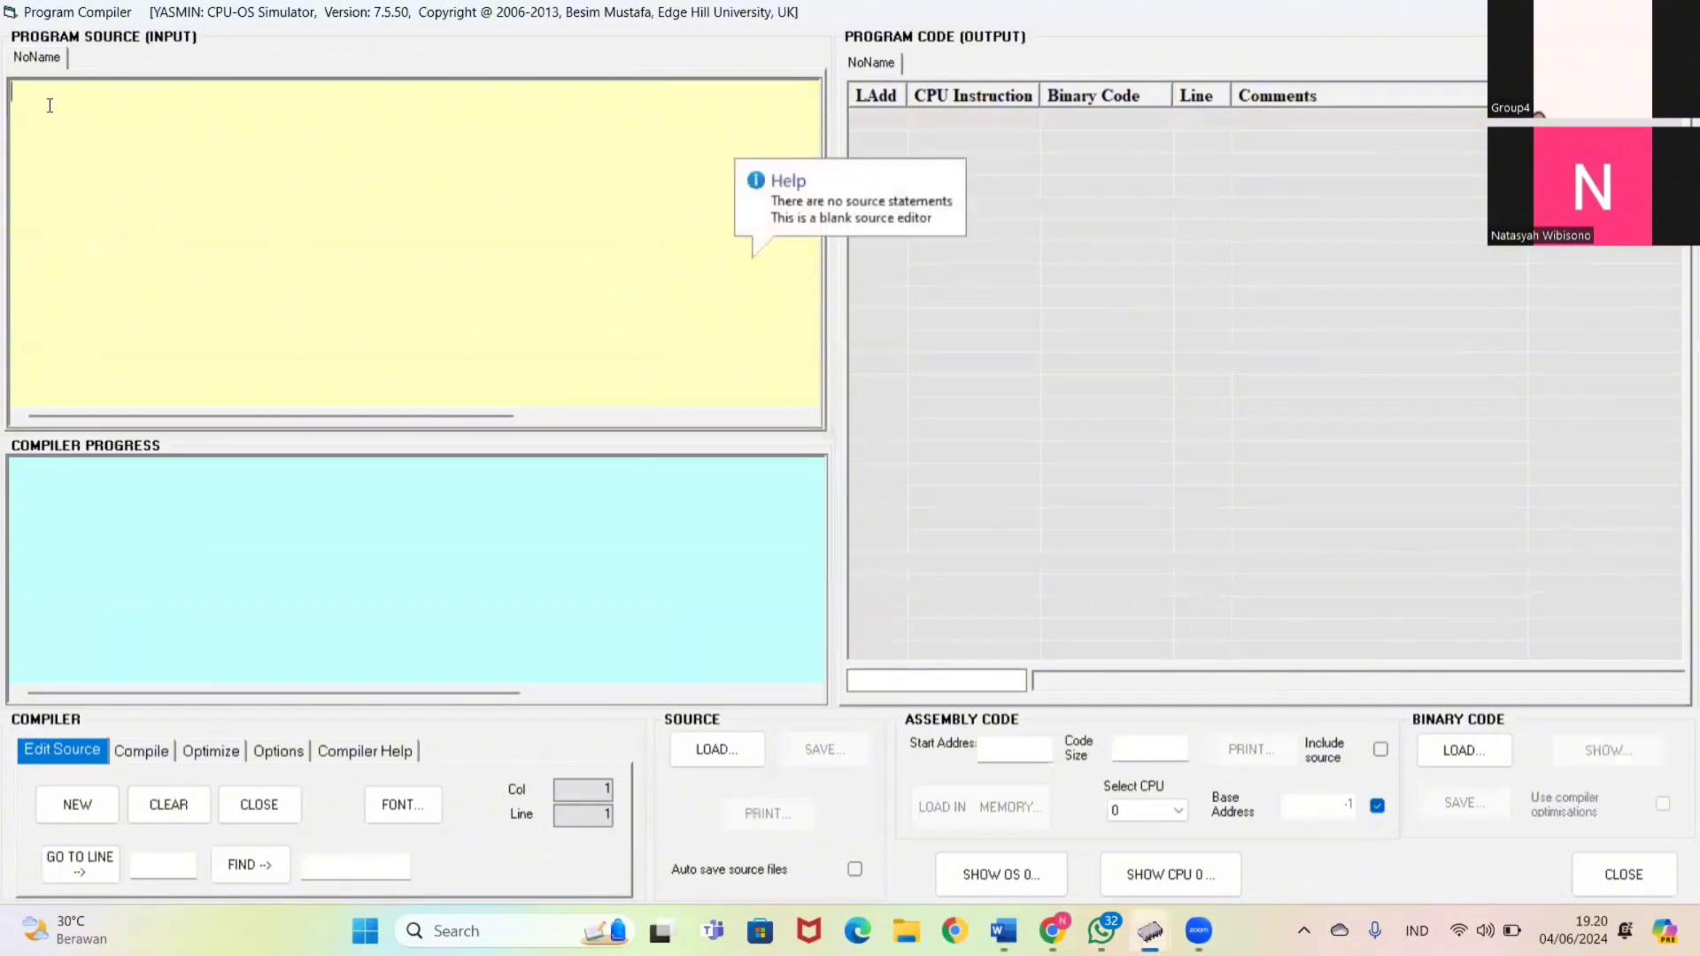
pyautogui.write('Program P1 \t\tresource (1, allocate) \t\twait')
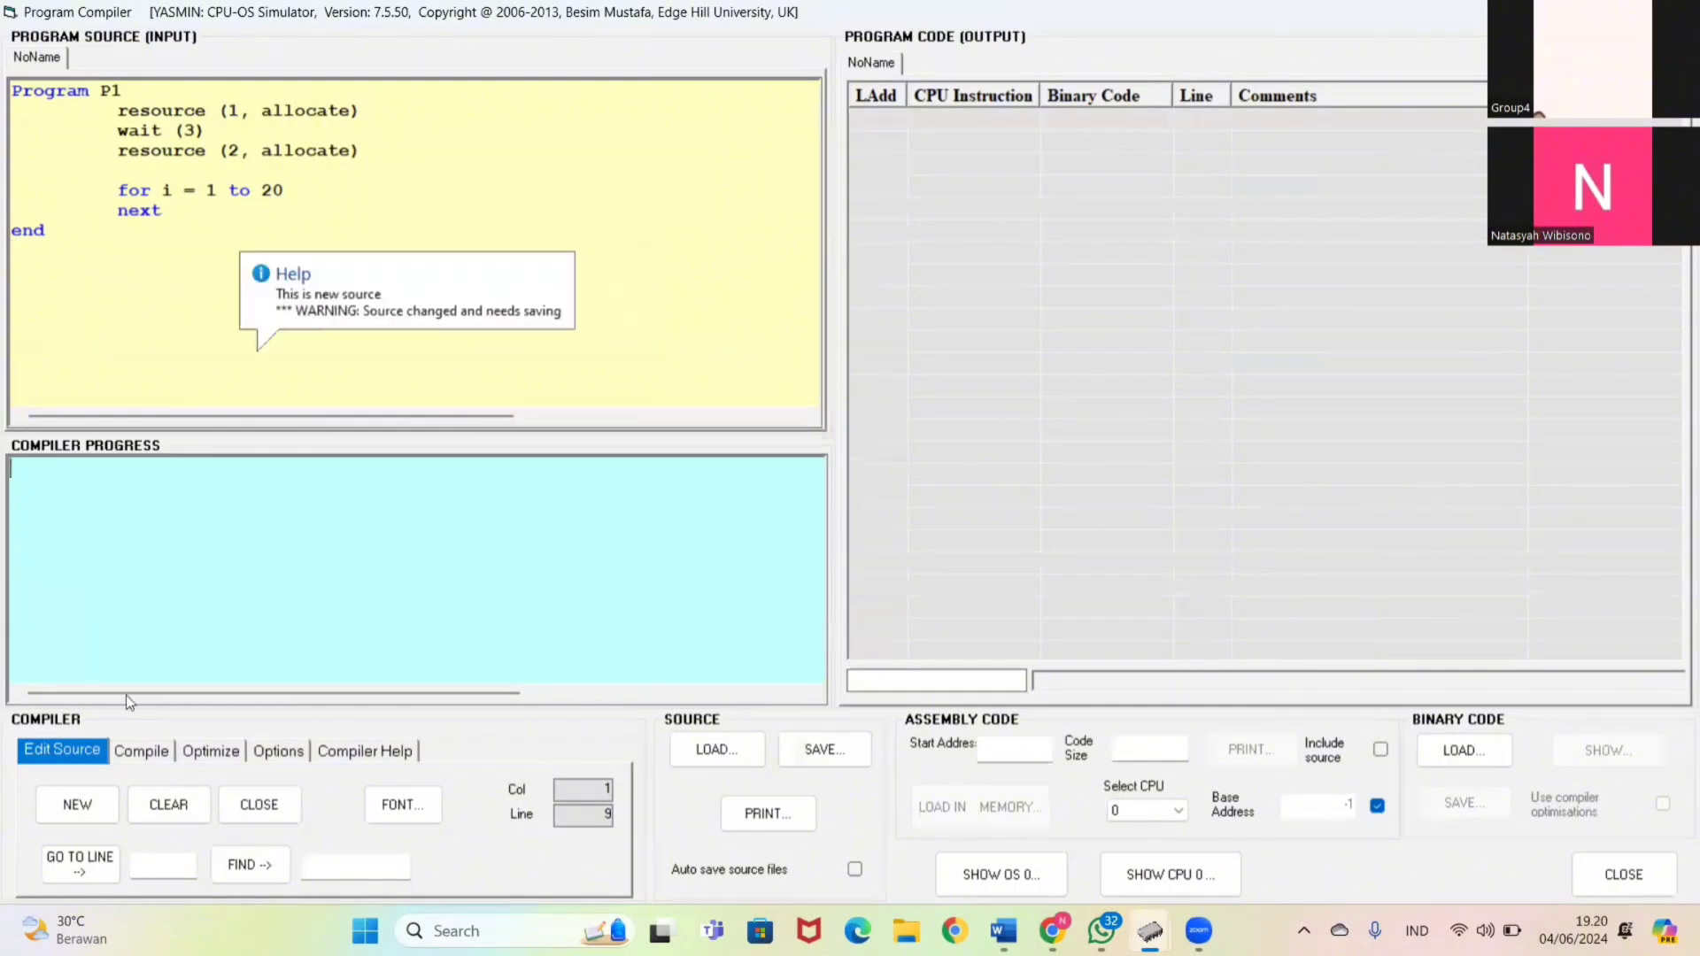
# Compile the P1 source and load its code into the memory of CPU 0
pyautogui.click(140, 751)
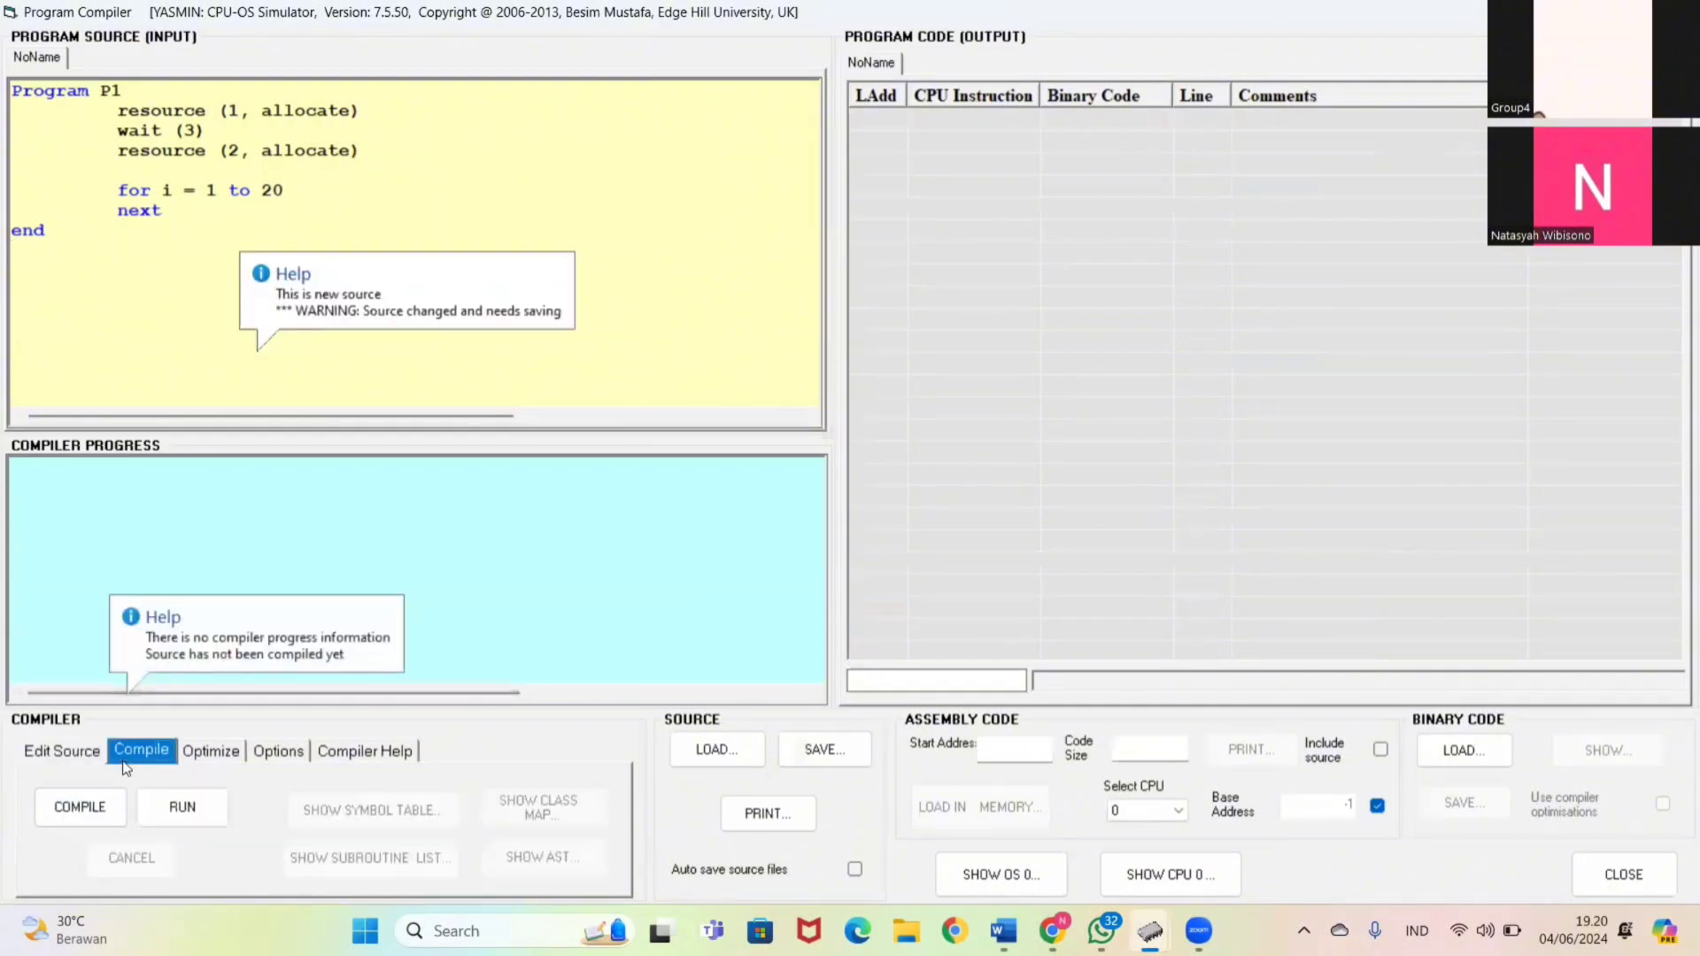
pyautogui.click(88, 802)
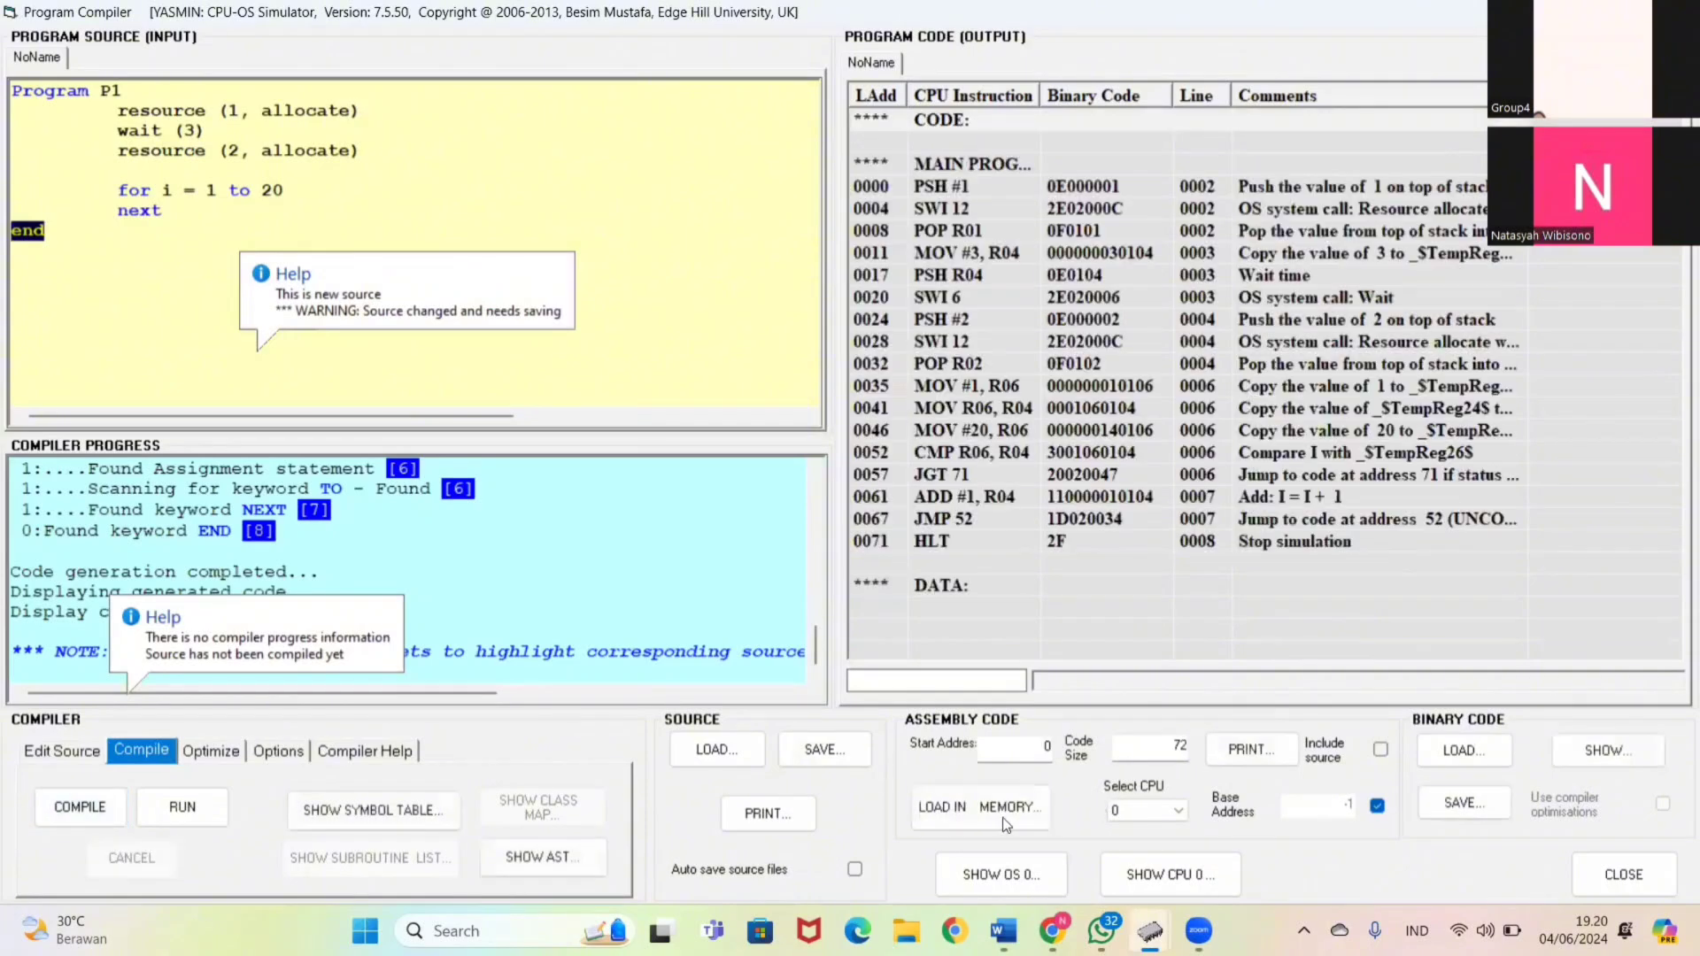
pyautogui.click(1003, 817)
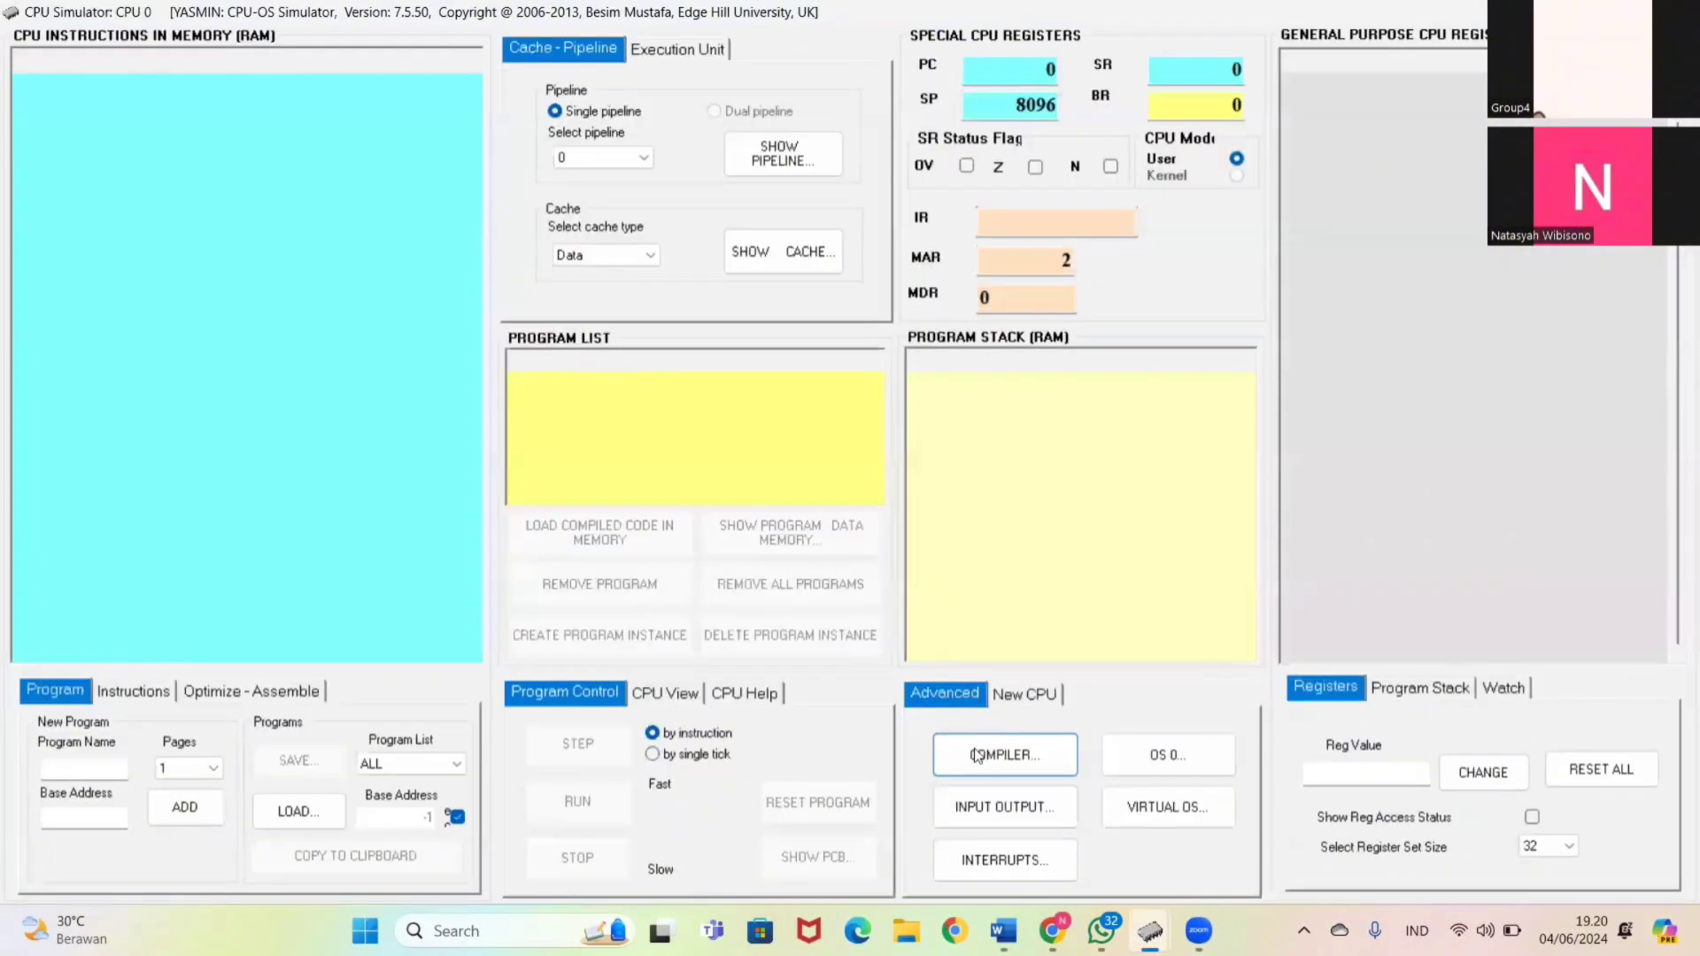
pyautogui.click(949, 536)
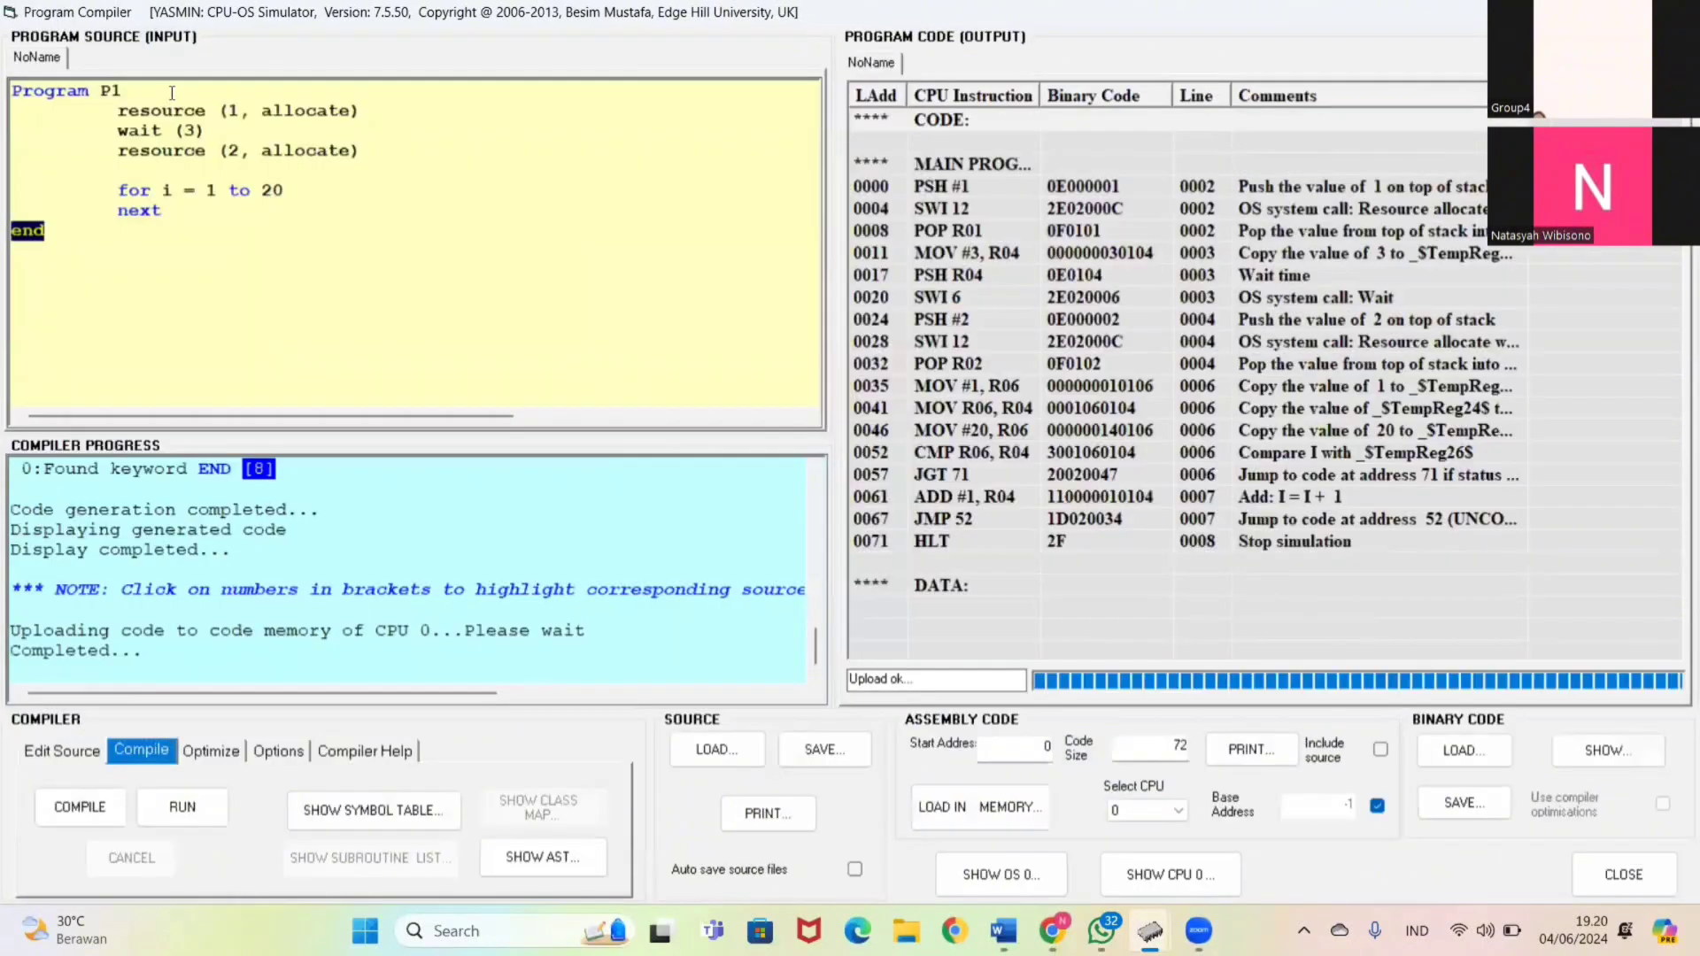
# Rewrite the source as program P2, allocating resource 2 before the wait and resource 3 after it
pyautogui.click(234, 112)
pyautogui.press('BackSpace')
pyautogui.write('2')
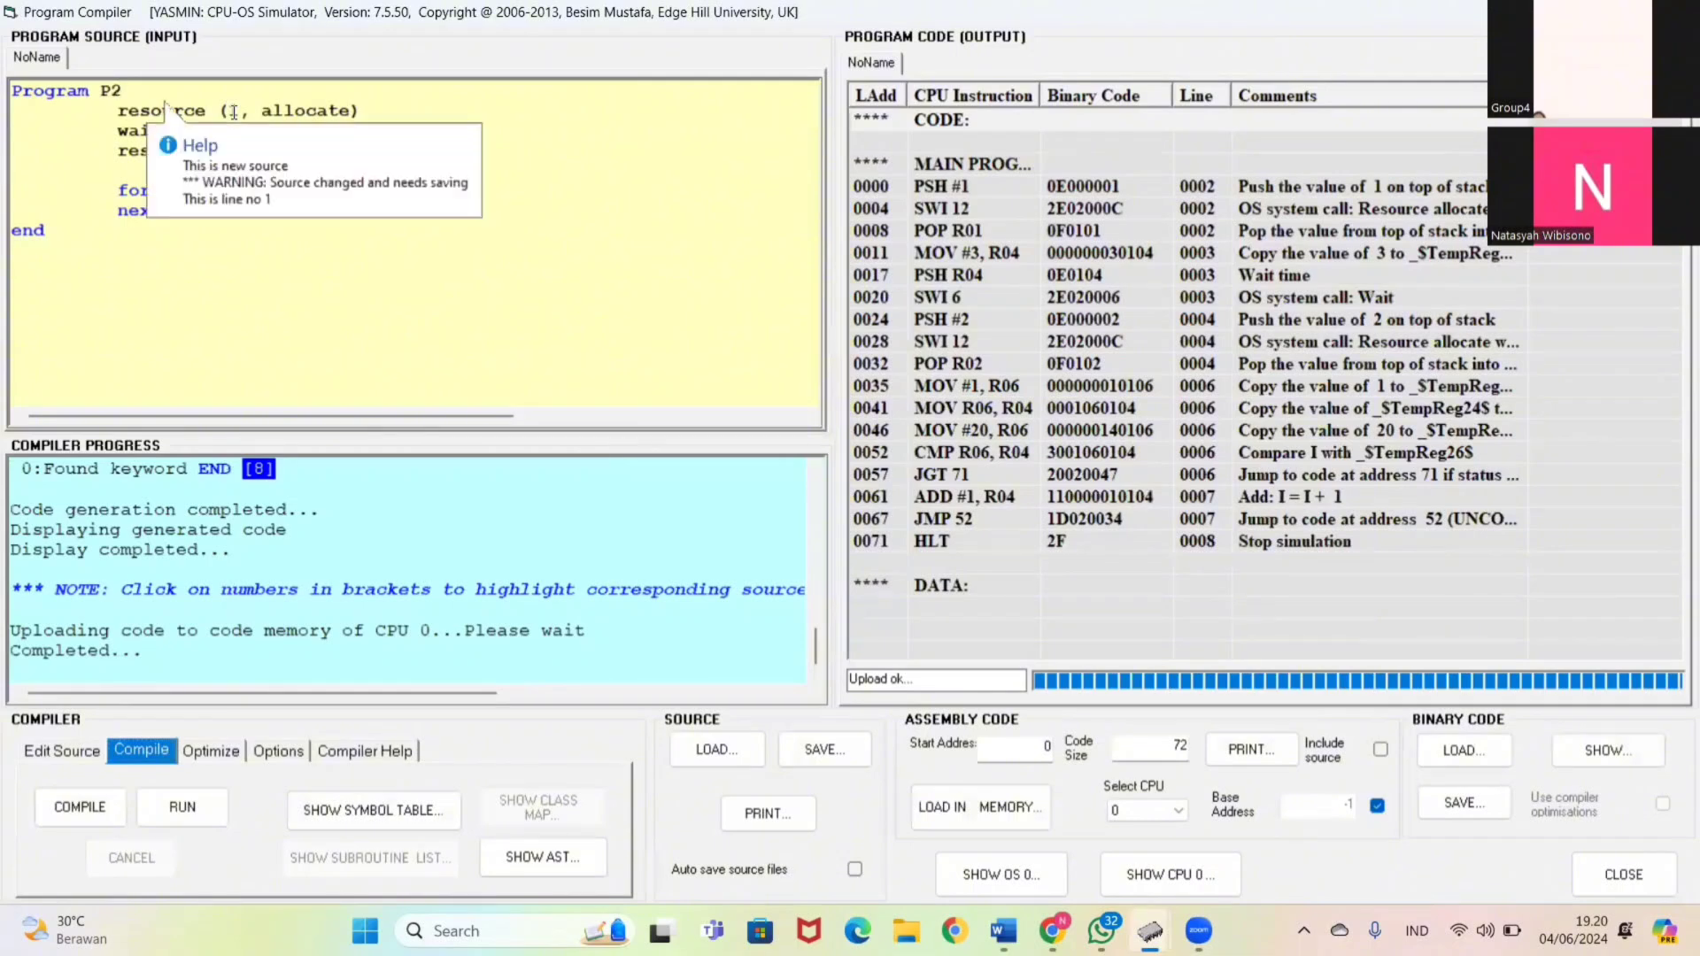
pyautogui.click(234, 113)
pyautogui.press('BackSpace')
pyautogui.write('2')
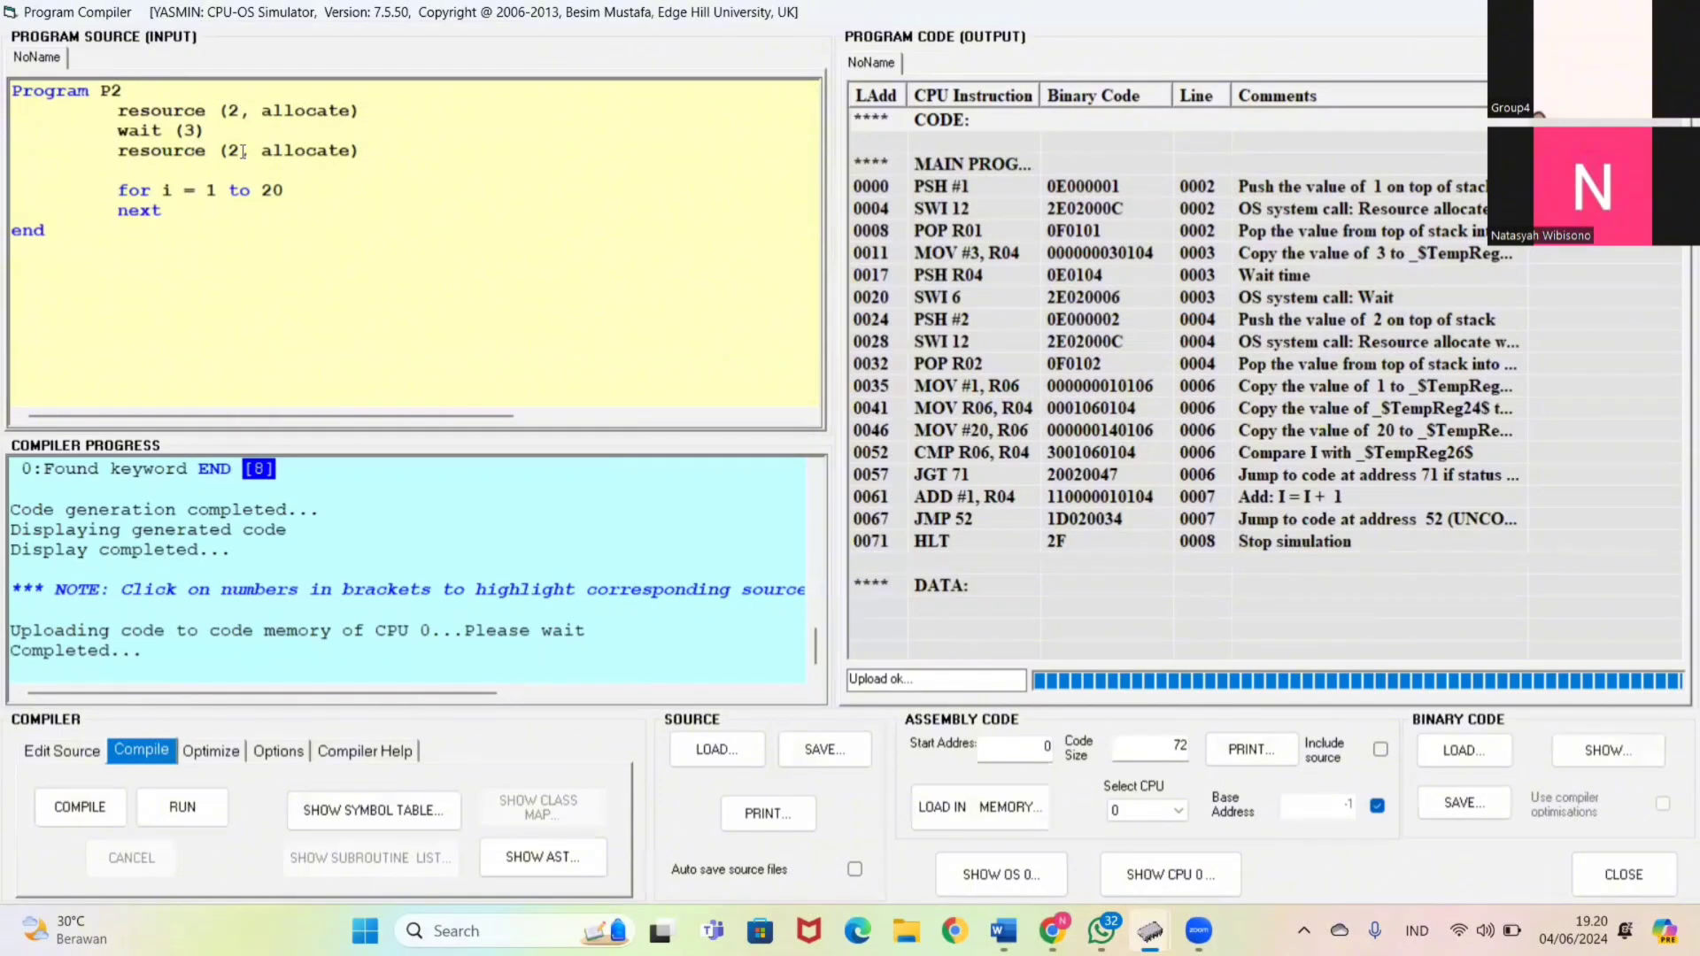
pyautogui.click(243, 150)
pyautogui.press('BackSpace')
pyautogui.write('3')
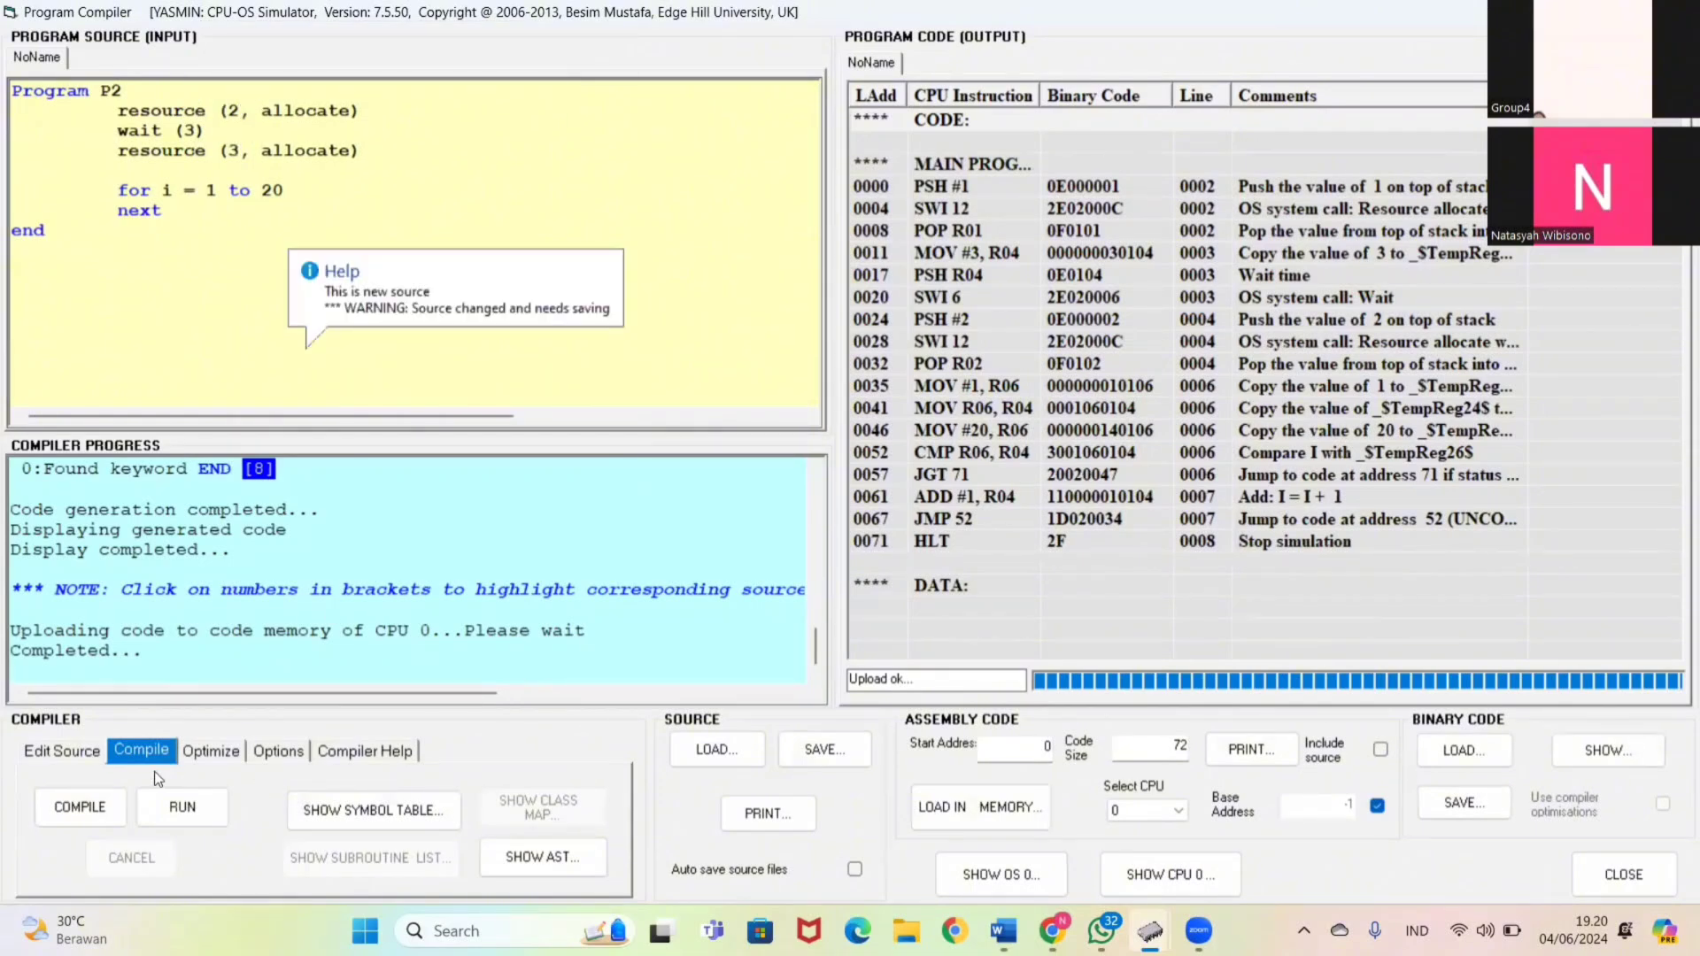
# Compile the P2 source and load its code into the memory of CPU 0
pyautogui.click(103, 806)
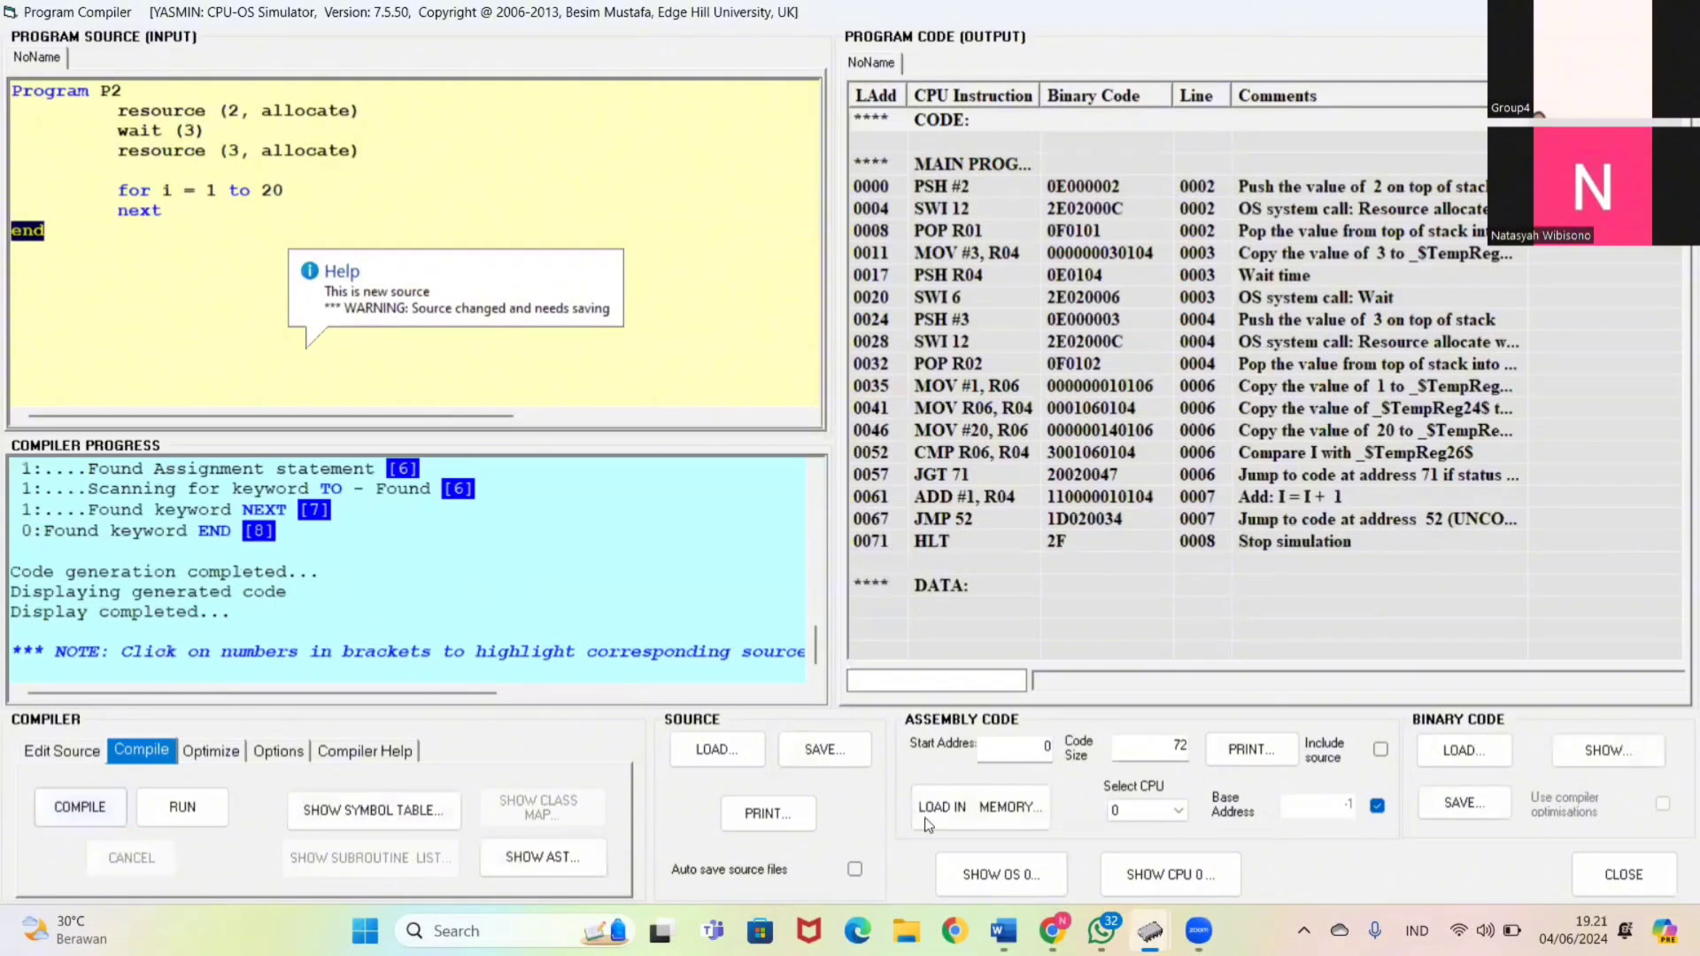
pyautogui.click(938, 820)
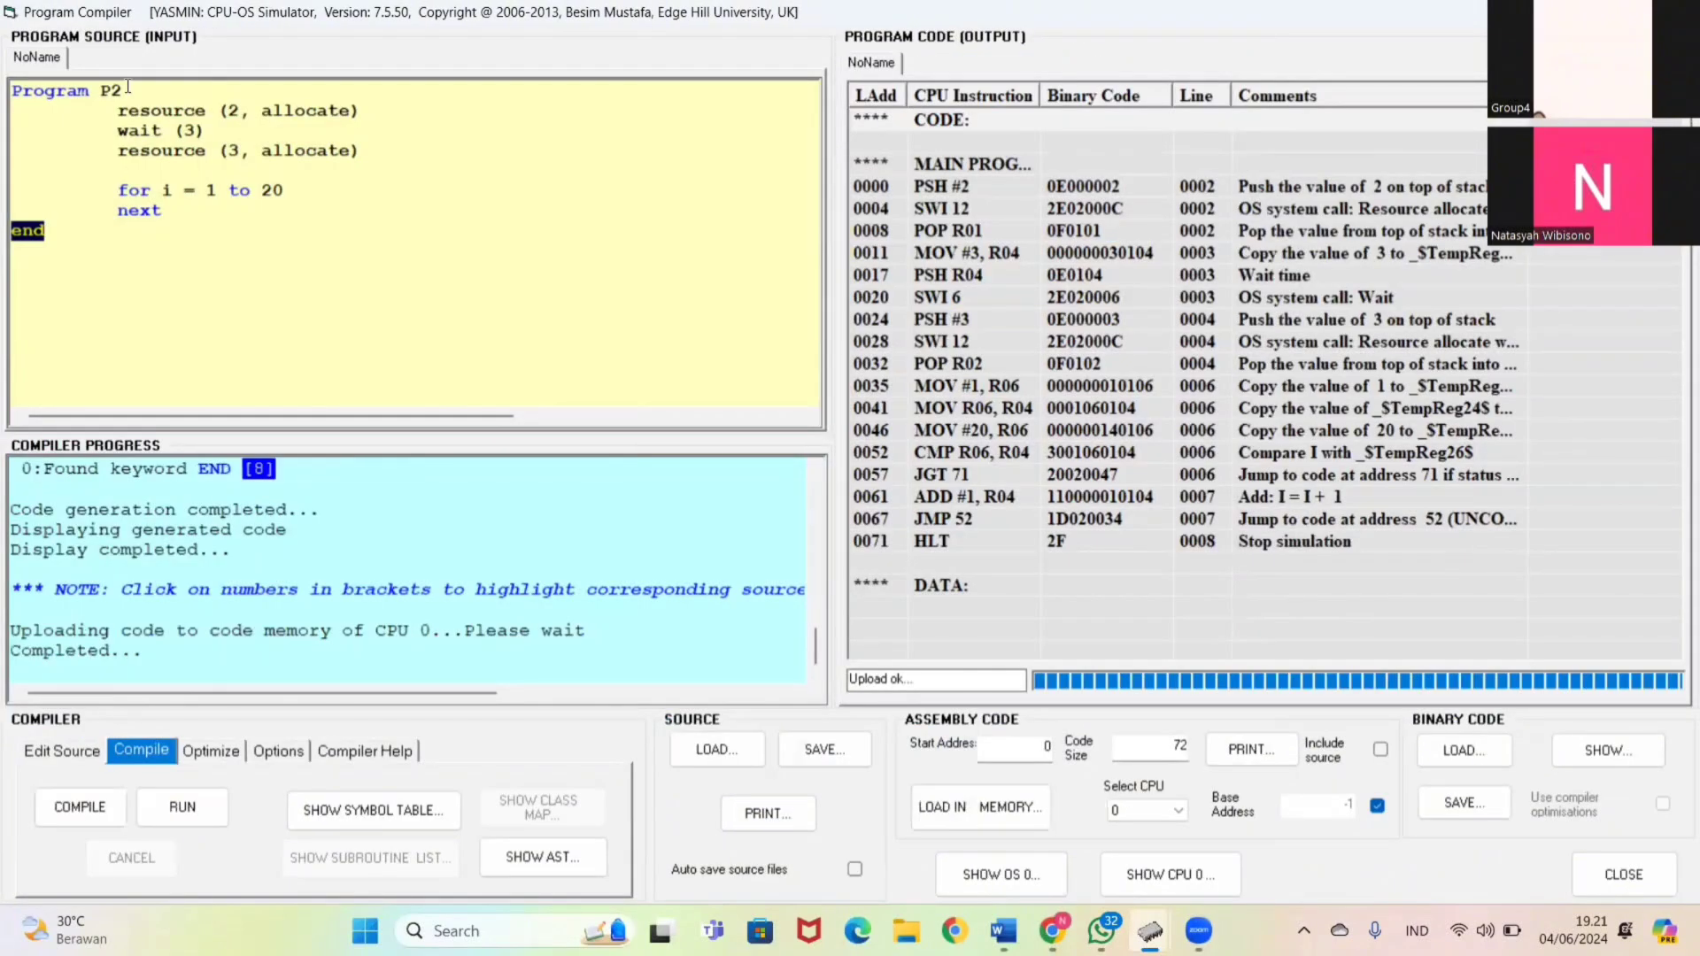
# Rewrite the source as program P3, allocating resource 3 before the wait and resource 4 after it
pyautogui.click(127, 86)
pyautogui.press('BackSpace')
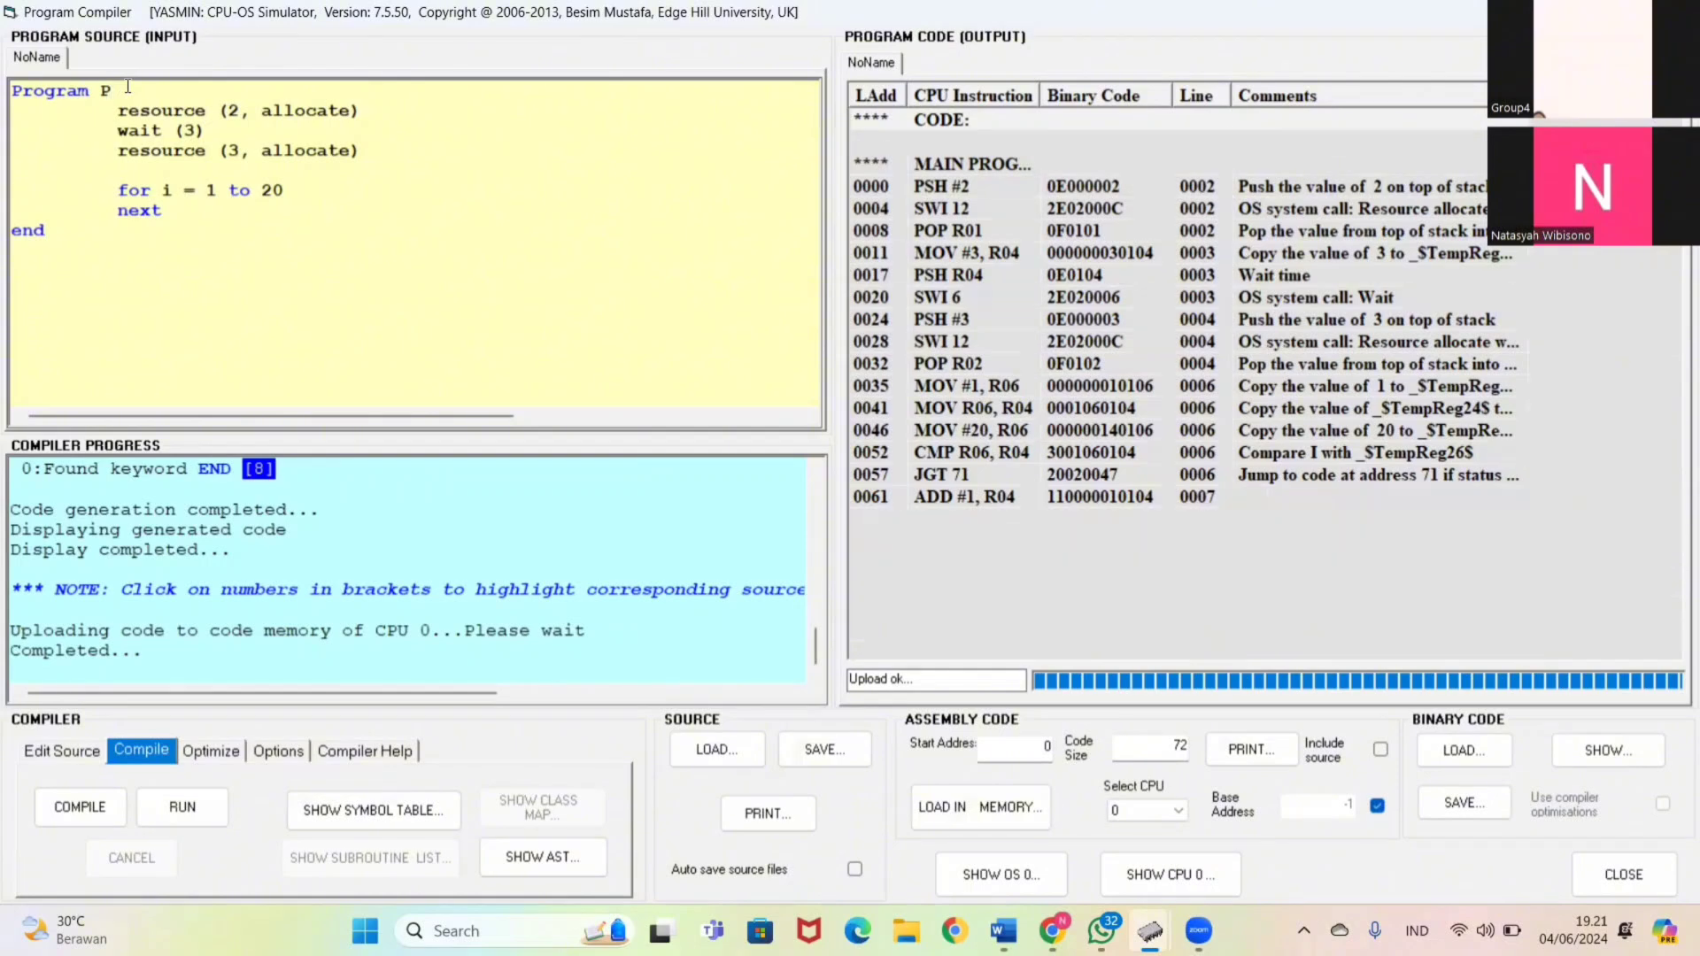
pyautogui.write('3')
pyautogui.click(236, 111)
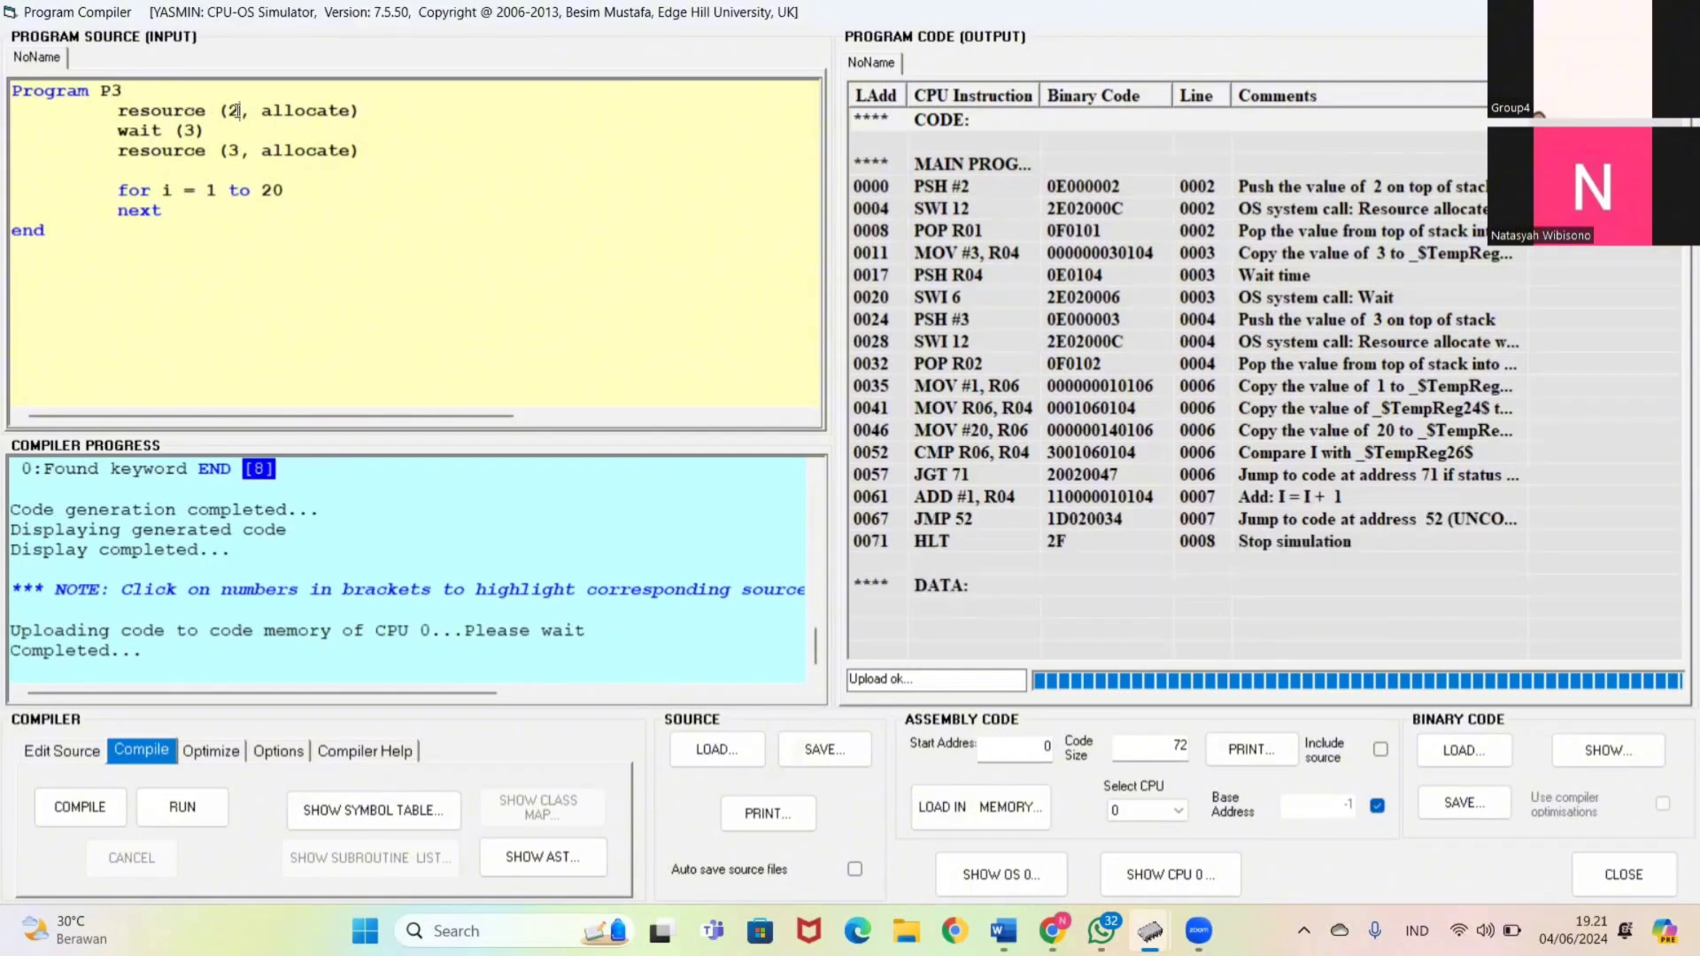
pyautogui.press('BackSpace')
pyautogui.write('3')
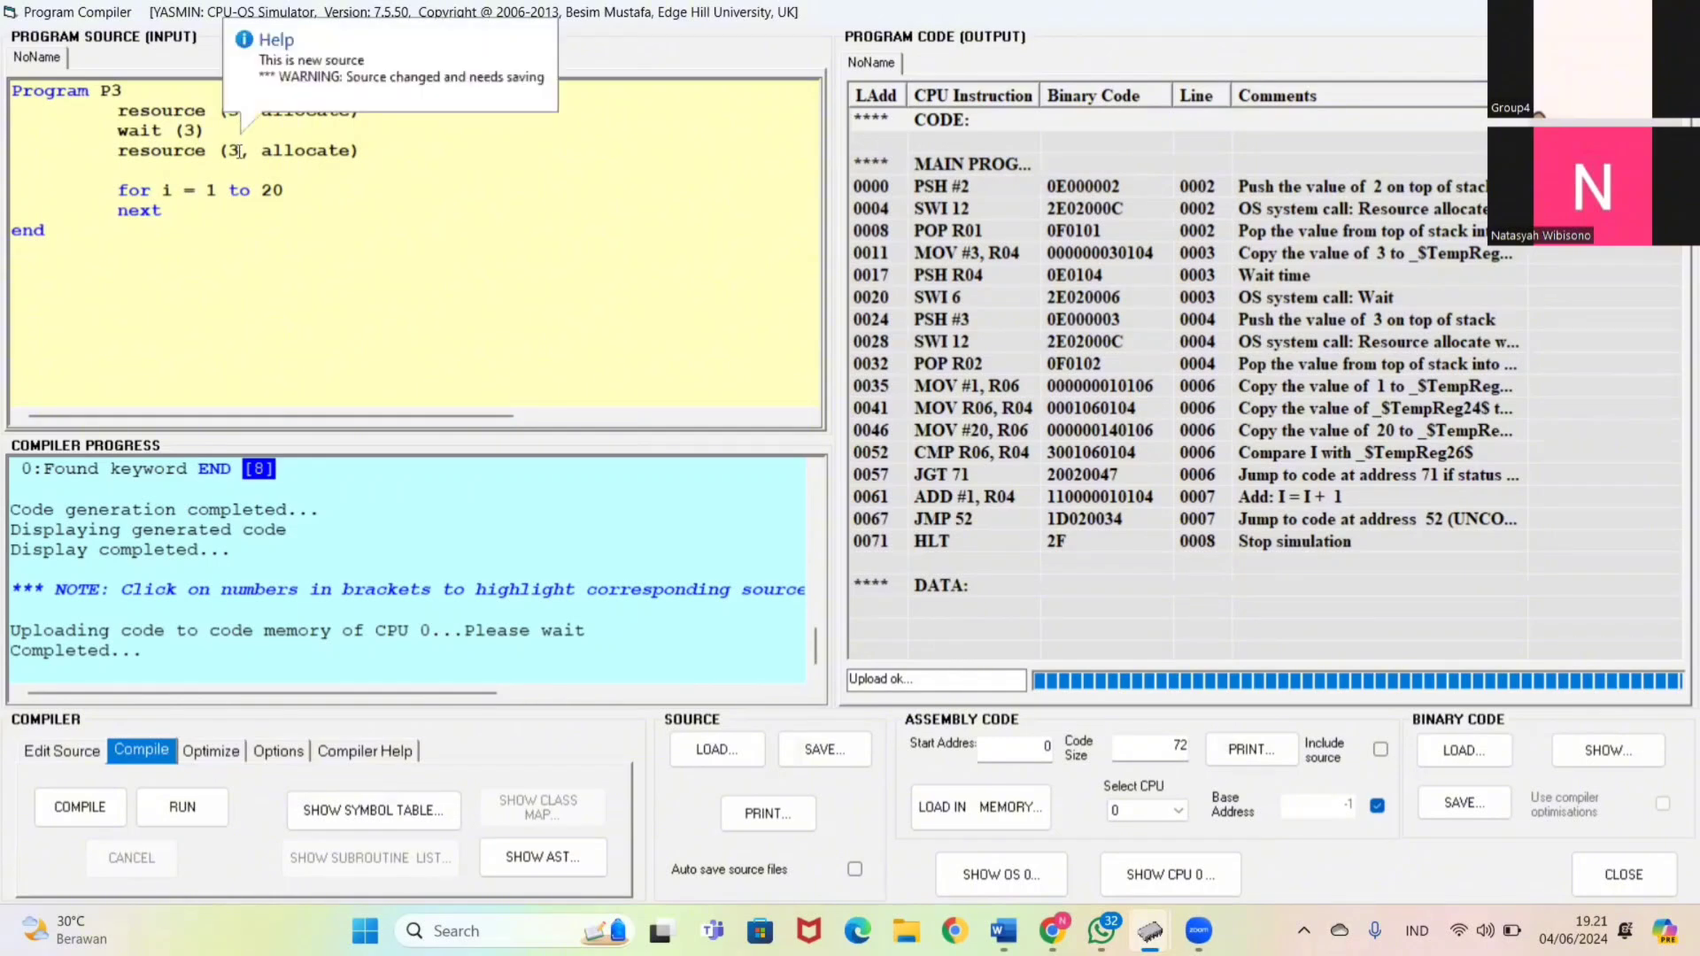
pyautogui.click(239, 151)
pyautogui.press('BackSpace')
pyautogui.write('4')
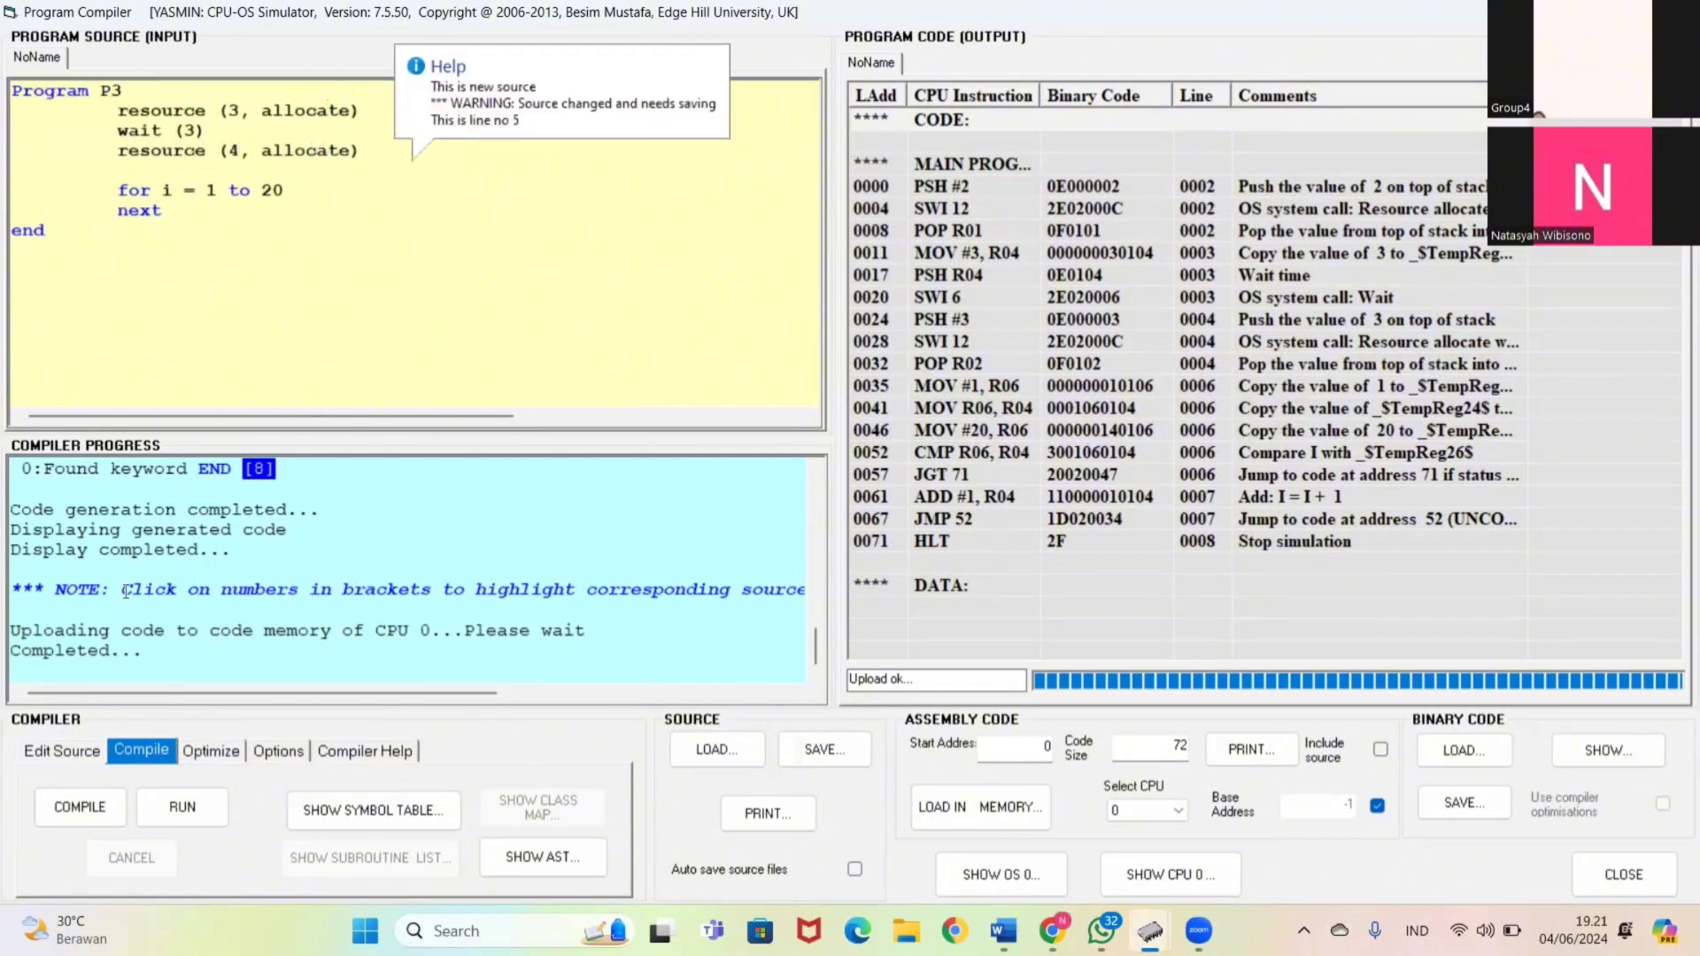
# Compile the P3 source and load its code into the memory of CPU 0
pyautogui.press('Return')
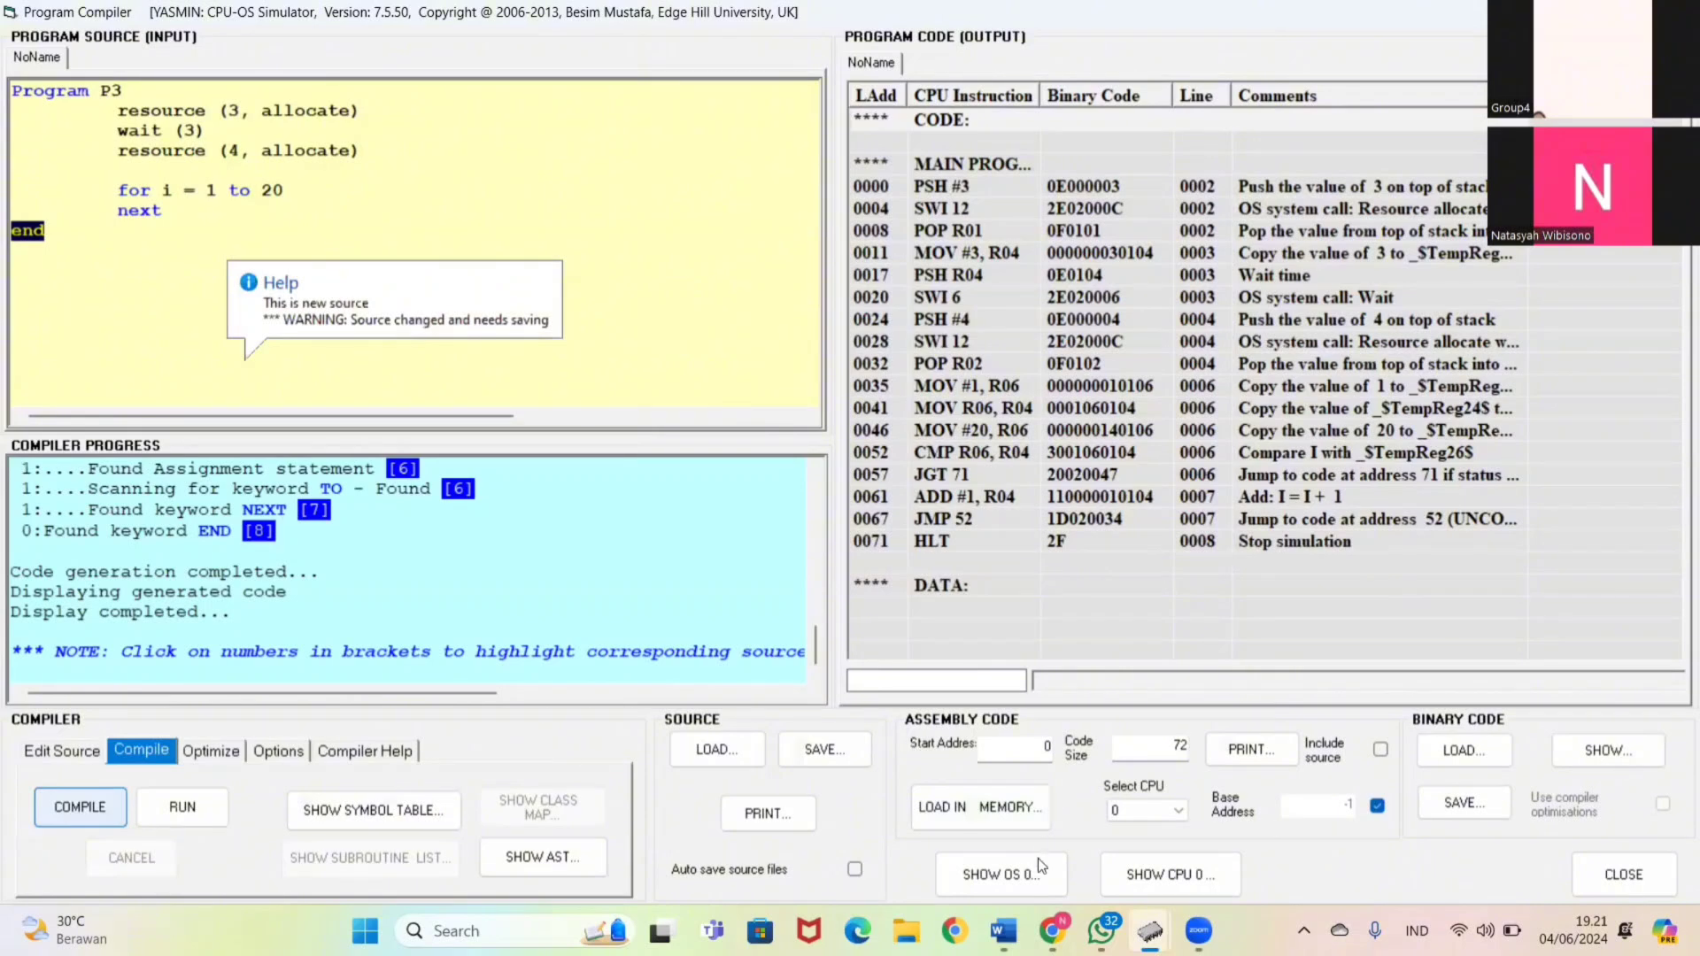
pyautogui.click(985, 809)
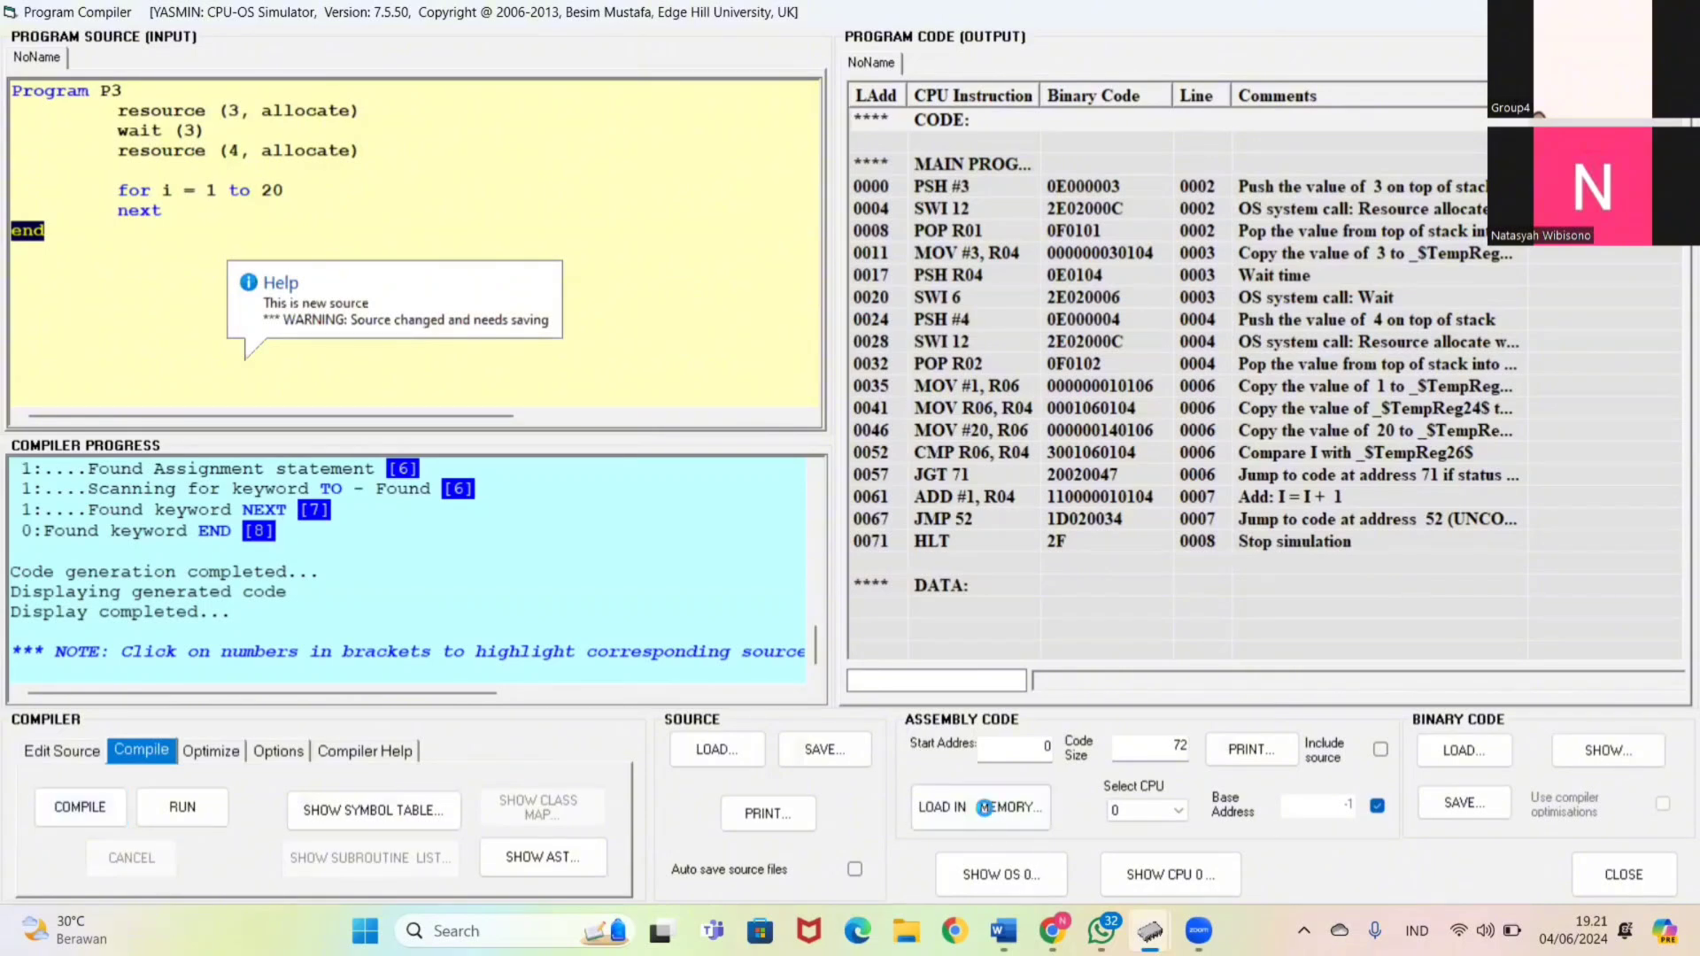
pyautogui.hotkey('alt', 'Tab')
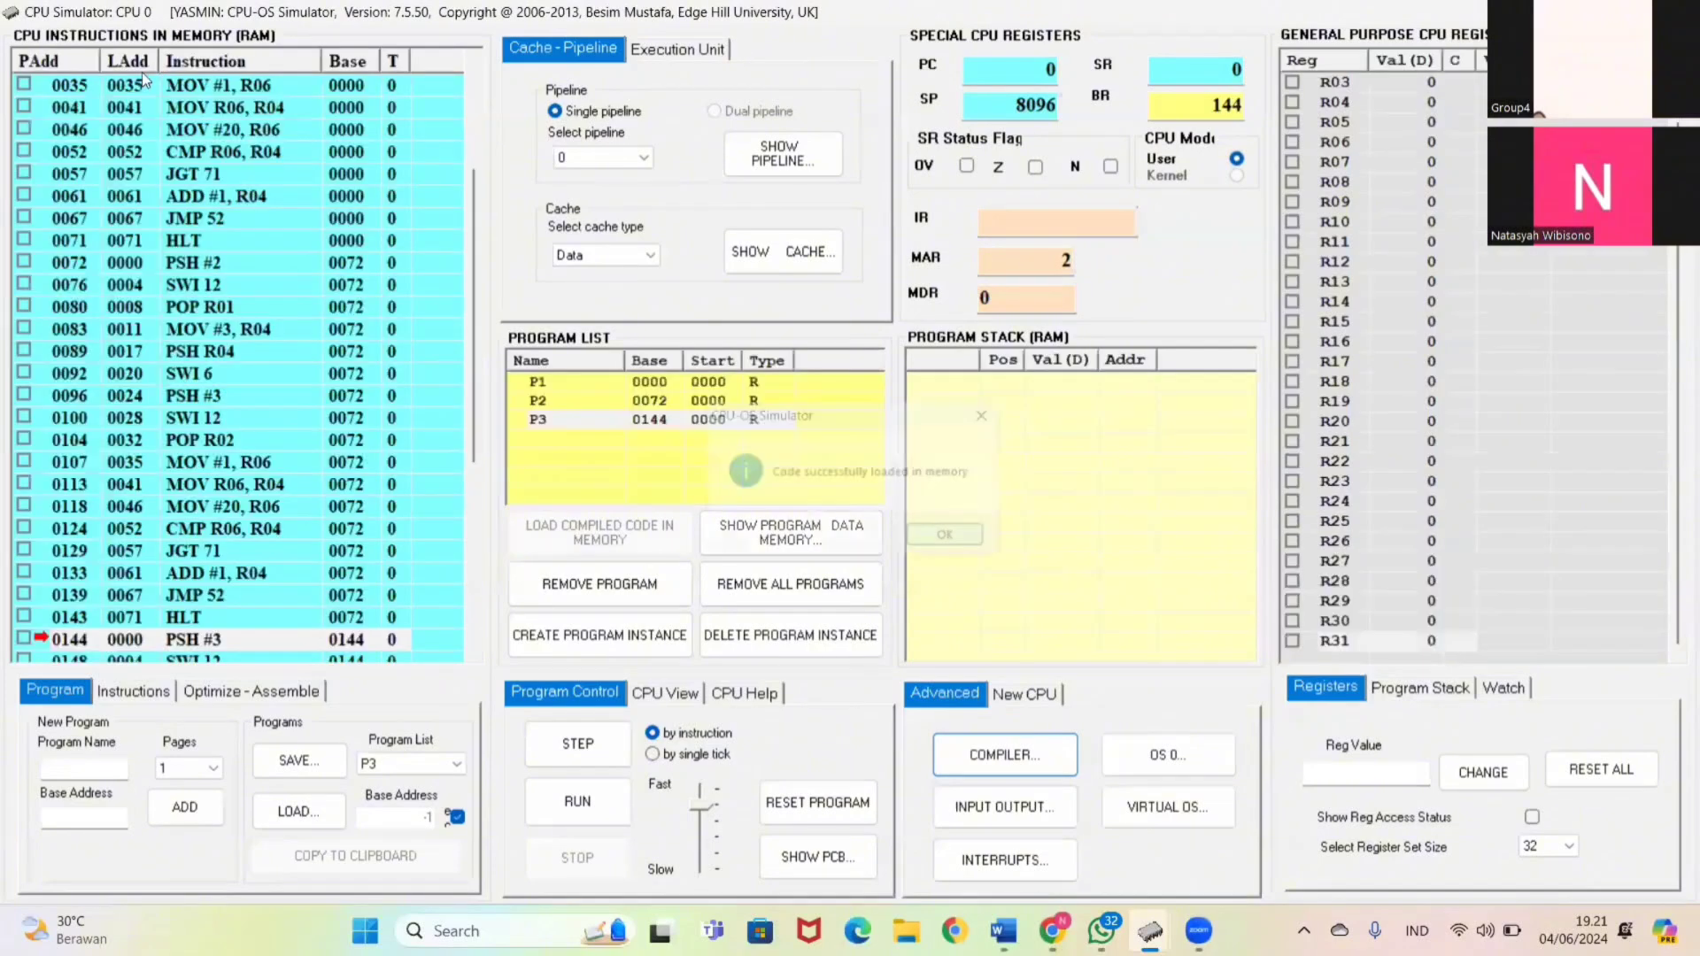
# Back in the compiler, rewrite the source as program P4, allocating resource 4 before the wait and resource 1 after it
pyautogui.hotkey('alt', 'Tab')
pyautogui.press('BackSpace')
pyautogui.write('4')
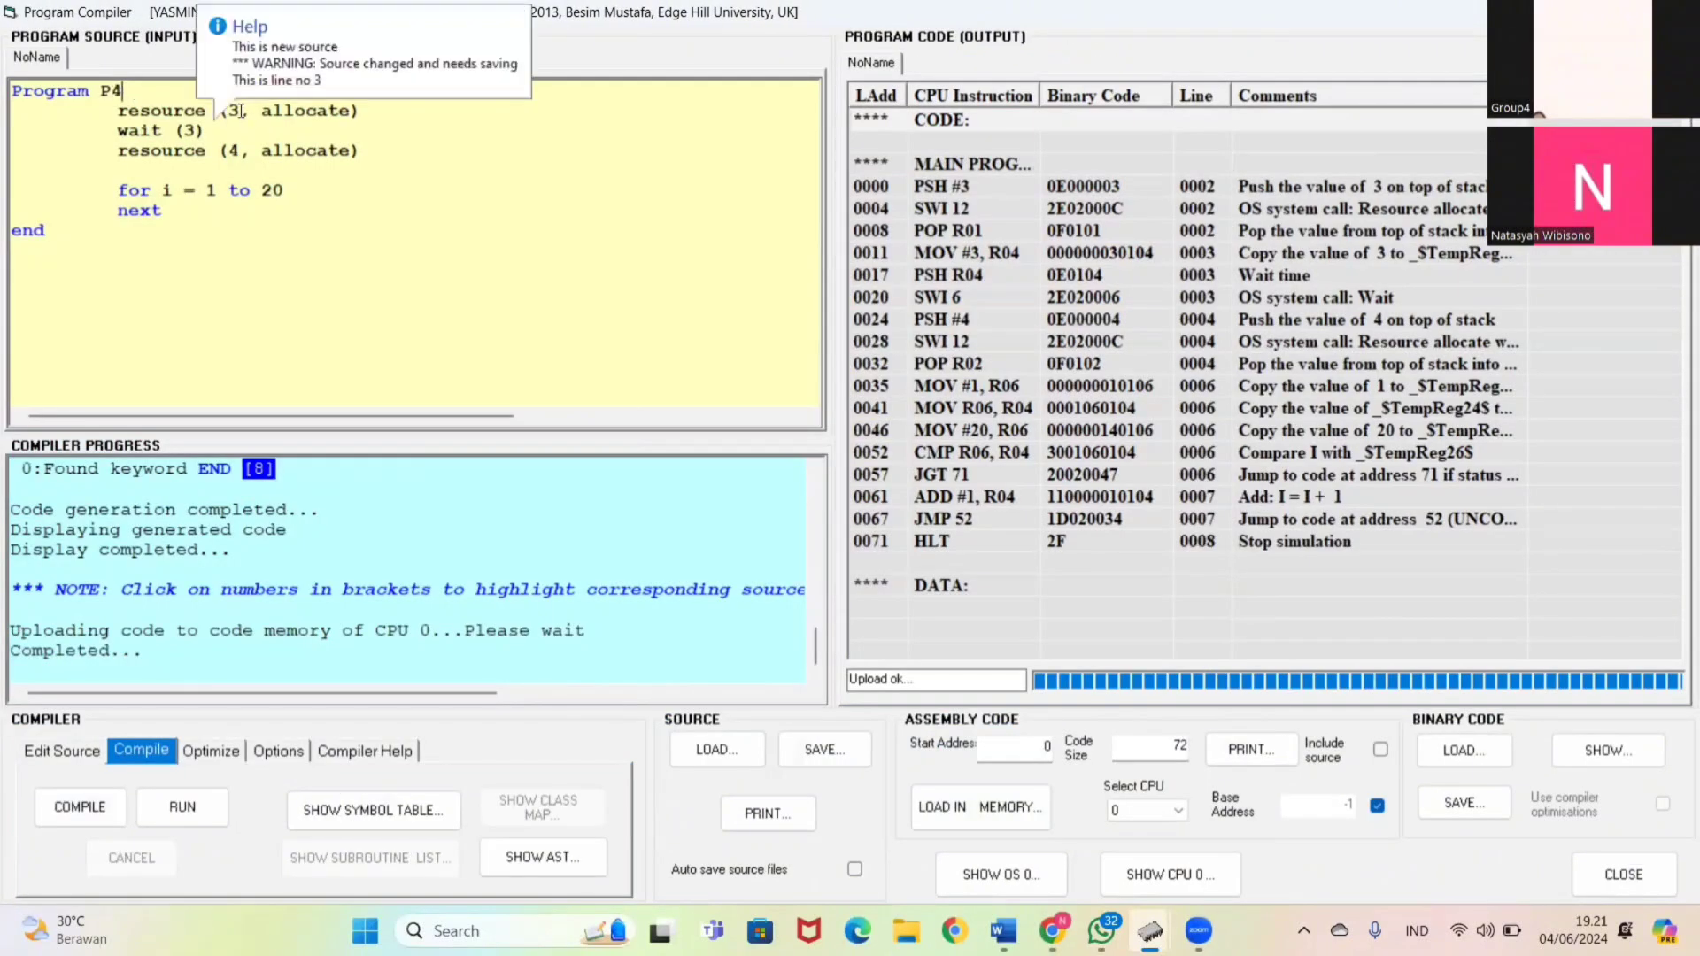
pyautogui.doubleClick(236, 110)
pyautogui.press('BackSpace')
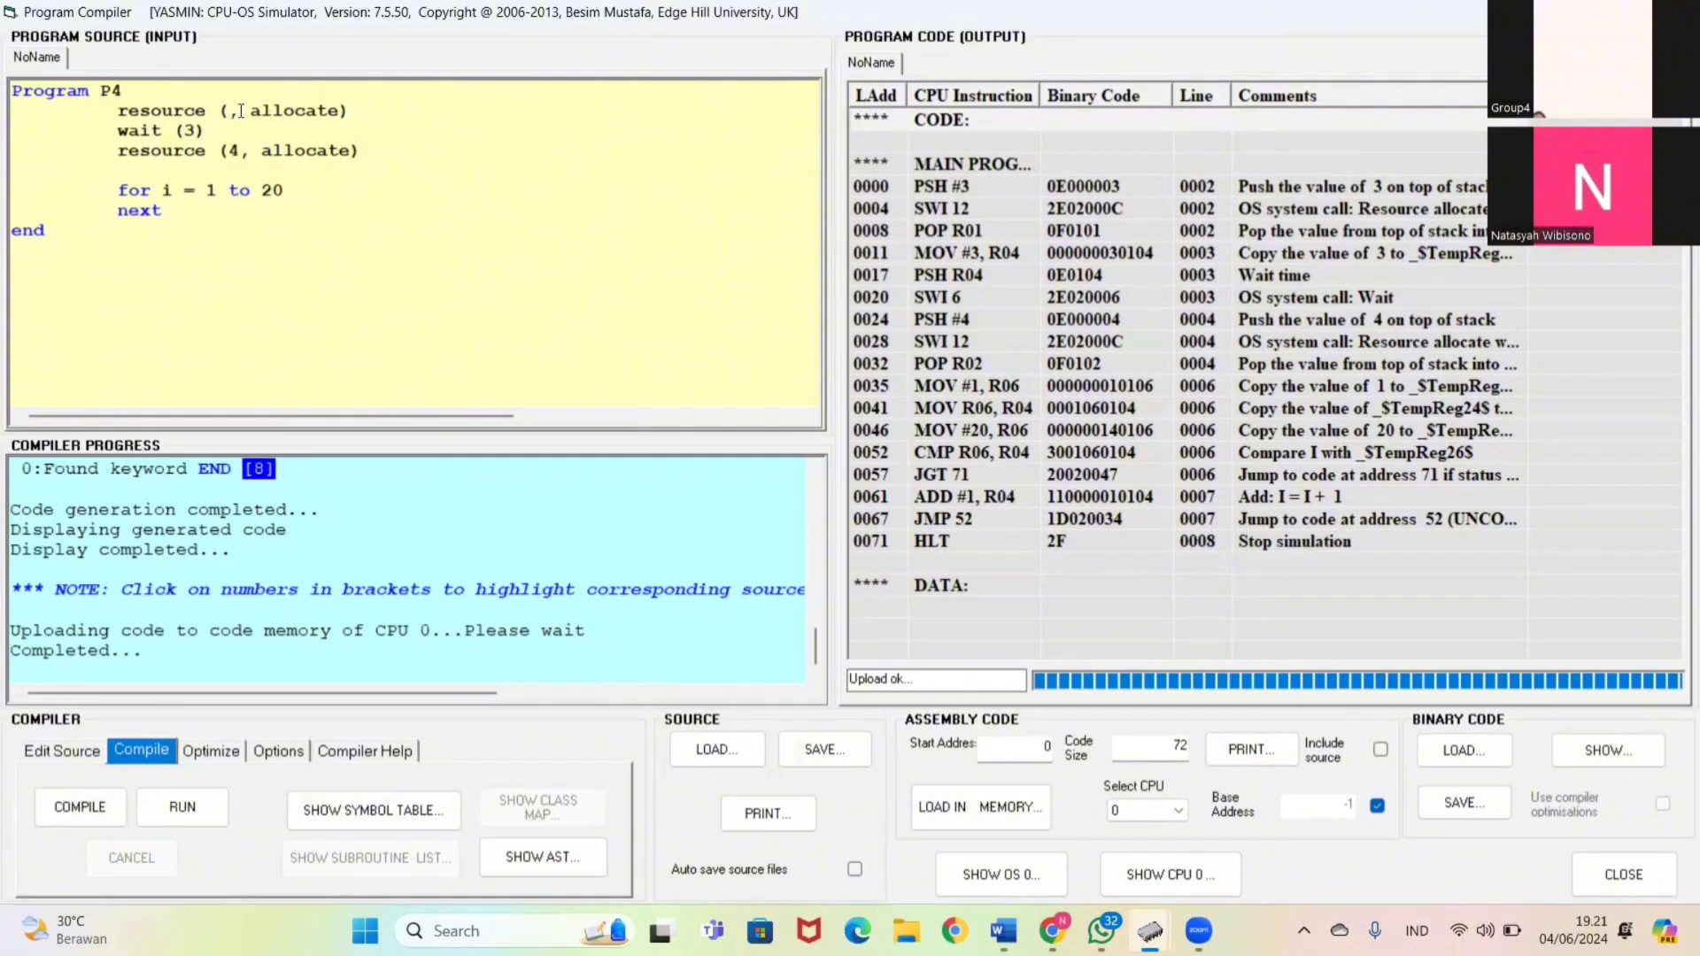
pyautogui.write('4')
pyautogui.doubleClick(236, 150)
pyautogui.press('BackSpace')
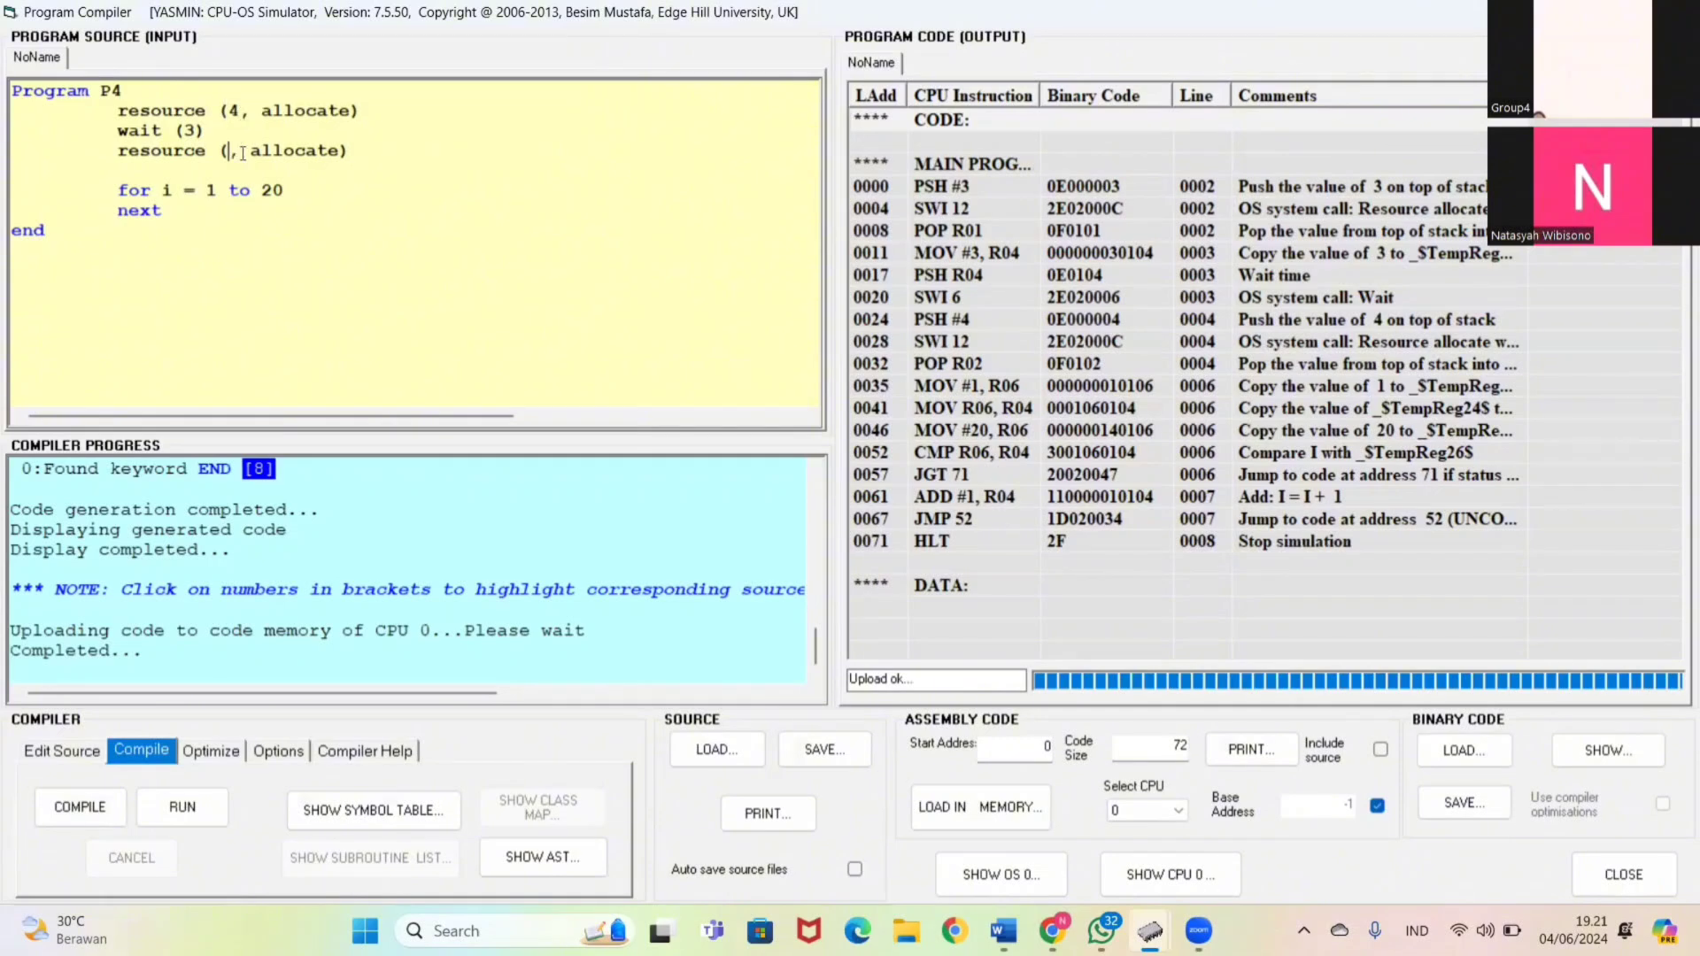
pyautogui.write('1')
# Compile the P4 source and load its code into the memory of CPU 0
pyautogui.click(93, 804)
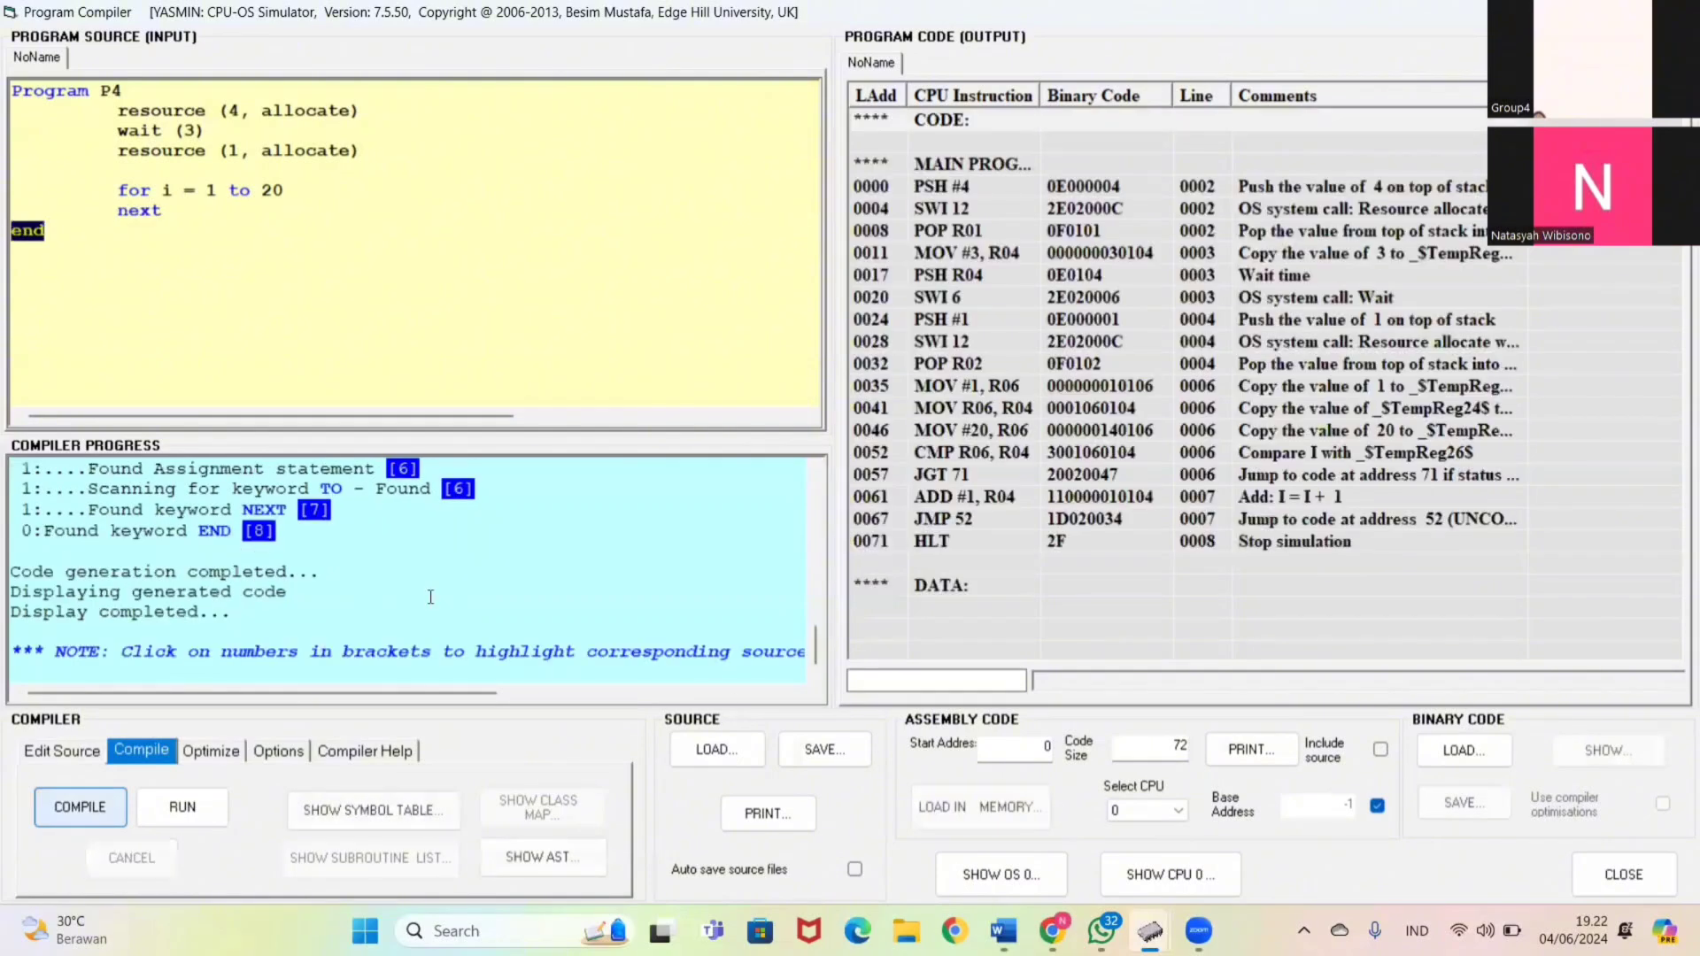
pyautogui.click(959, 808)
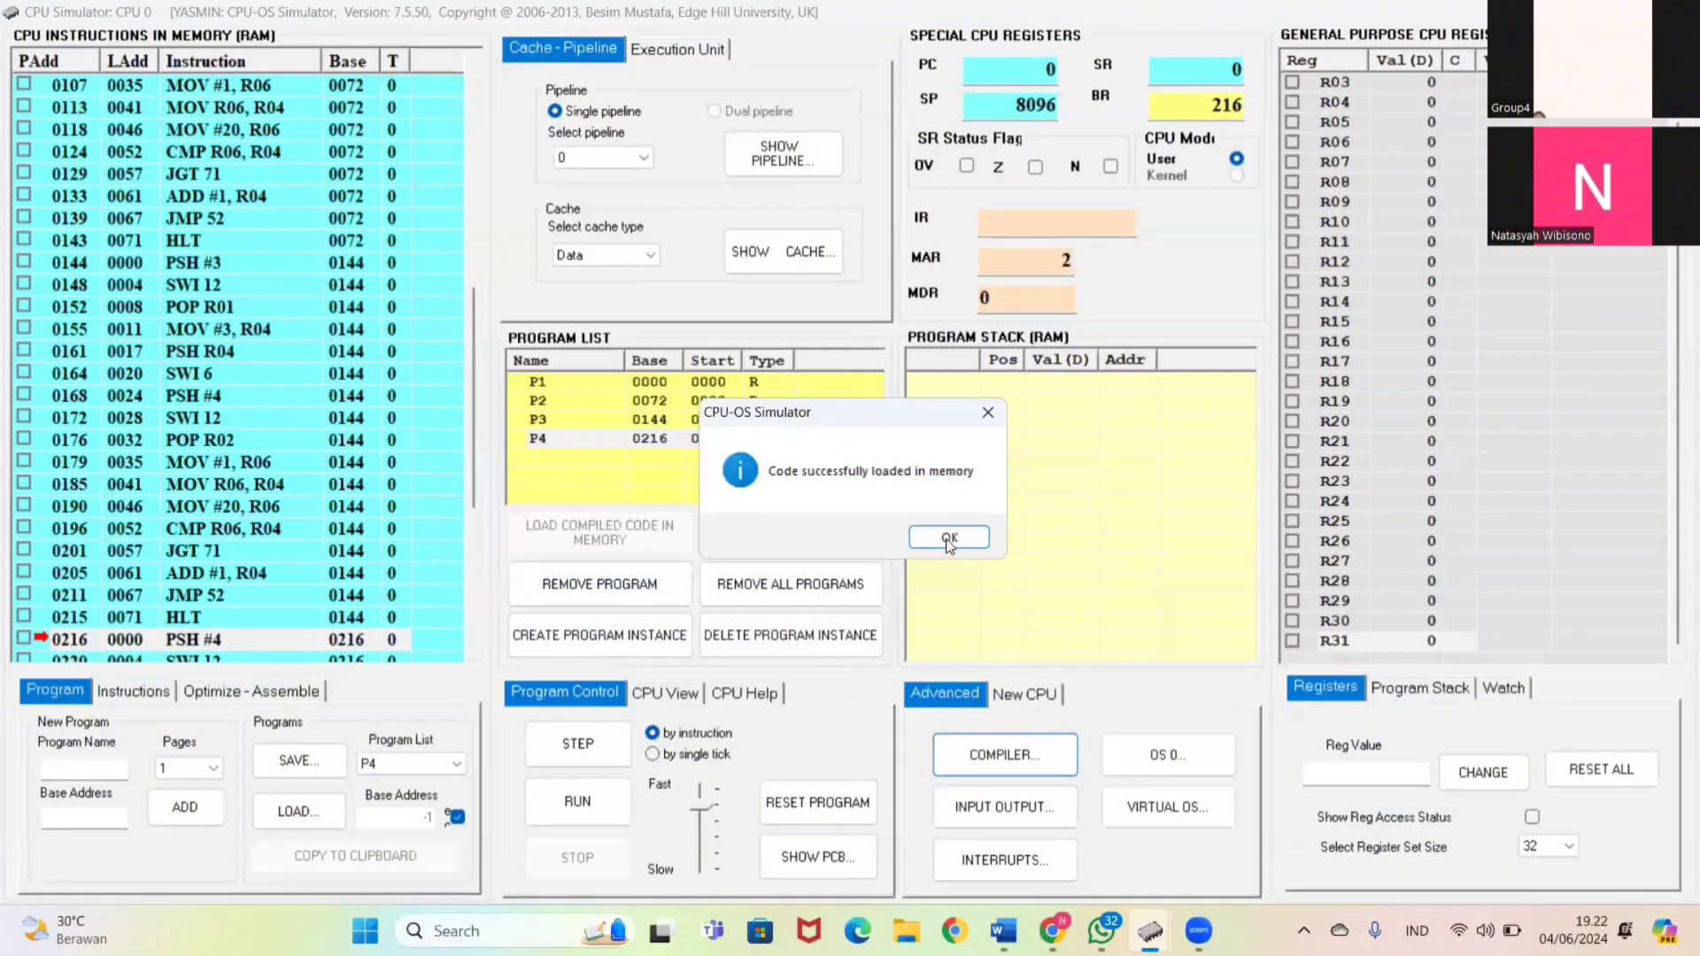
pyautogui.click(950, 538)
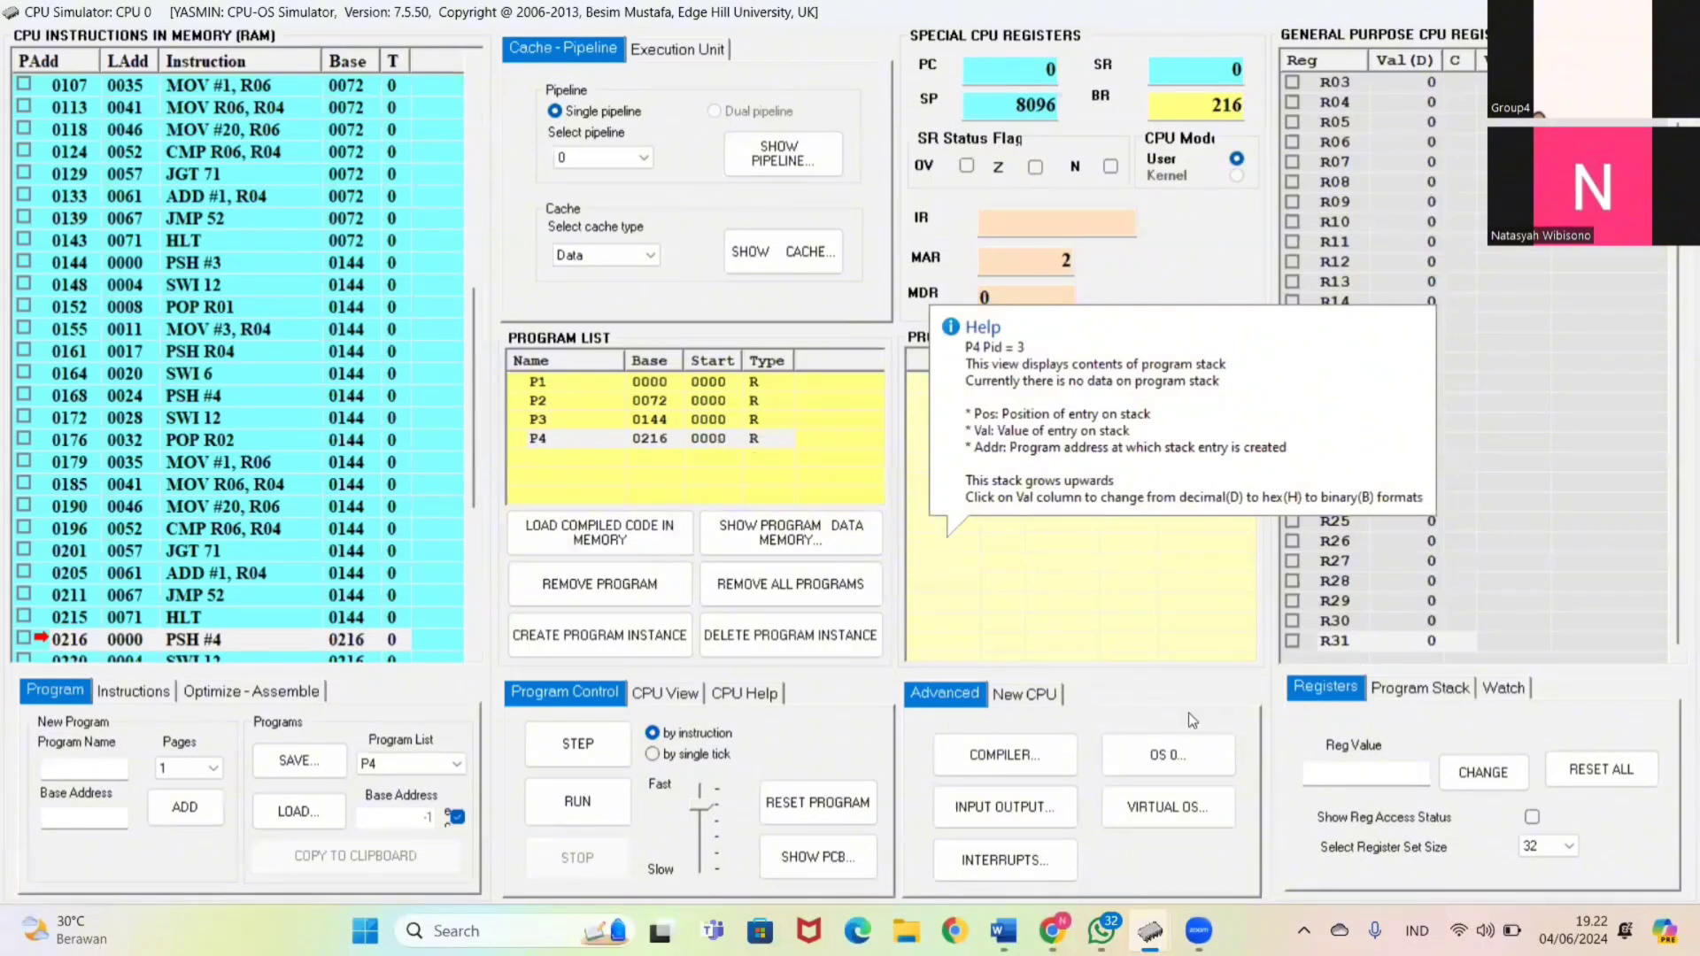
# Configure the OS simulator for Round Robin scheduling with a time slice of 10 ticks and the fastest CPU speed
pyautogui.click(1178, 755)
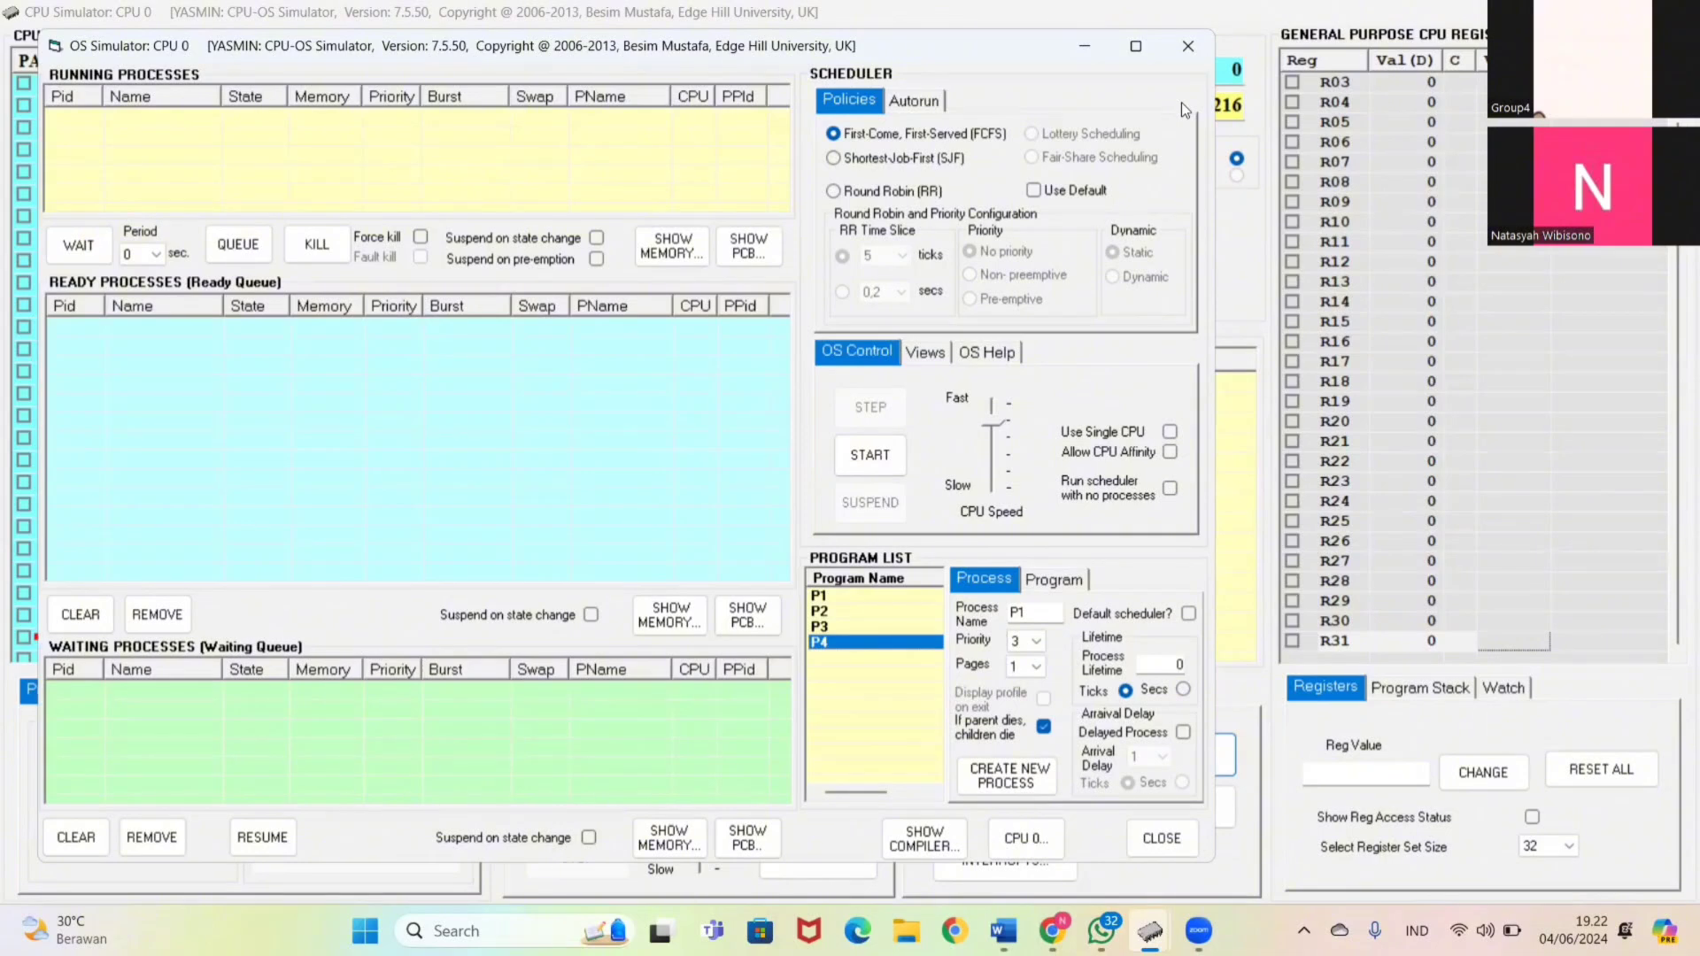
pyautogui.click(834, 191)
pyautogui.click(895, 255)
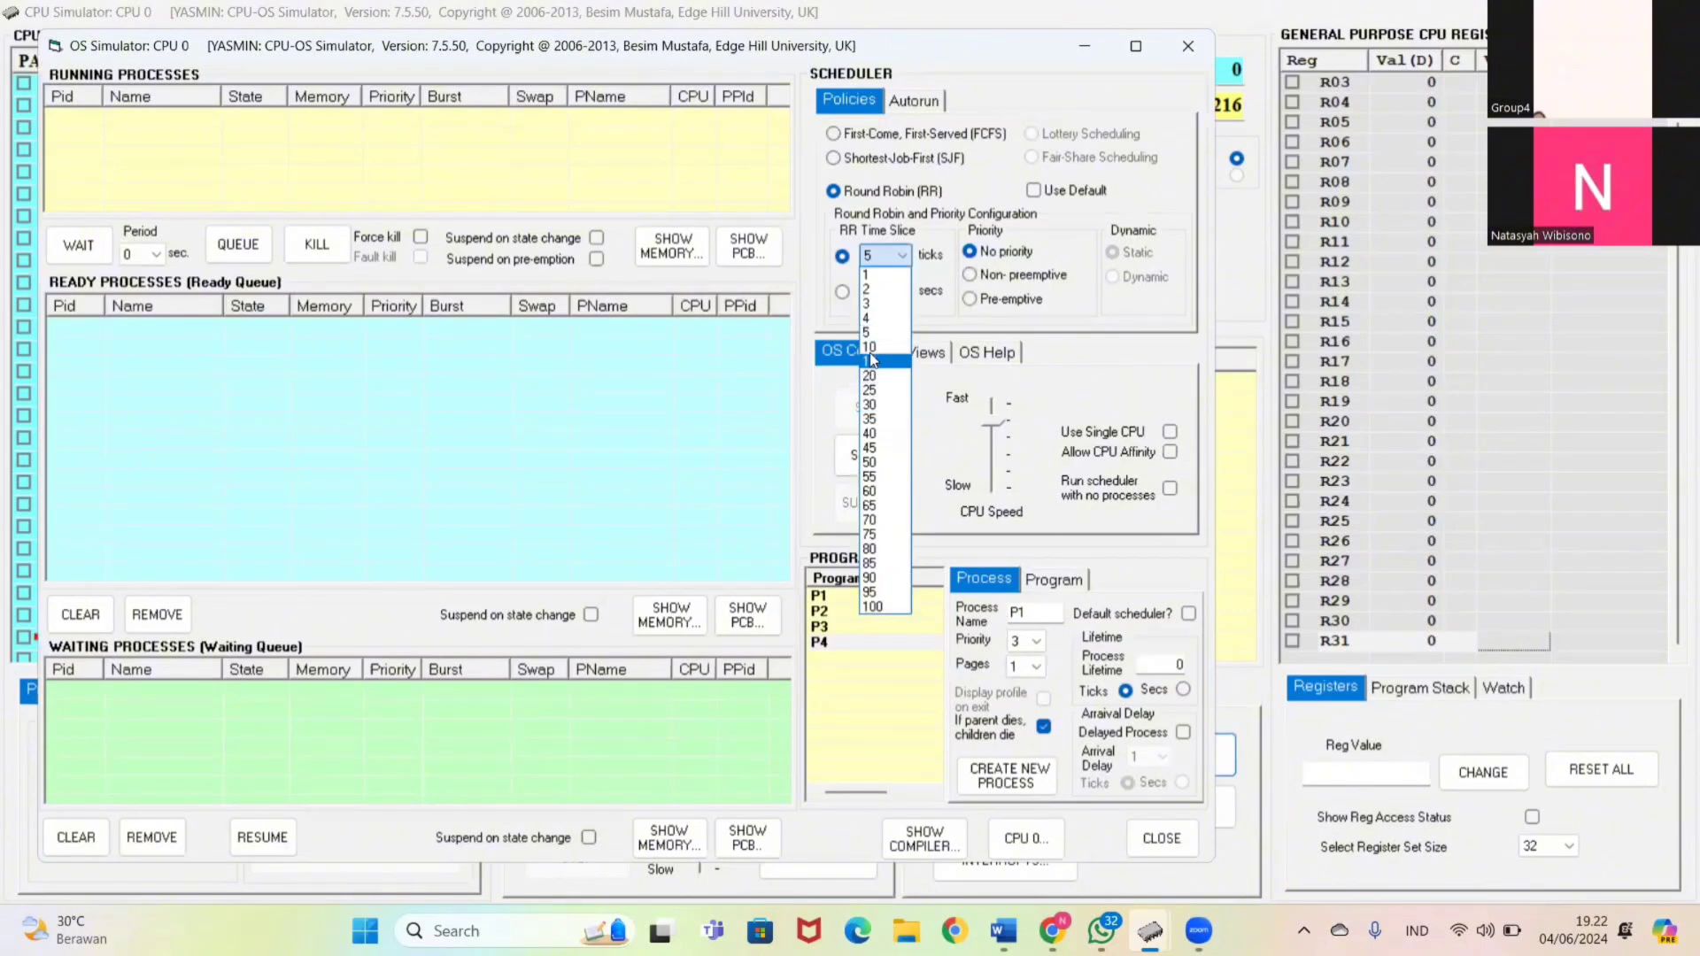
pyautogui.click(870, 346)
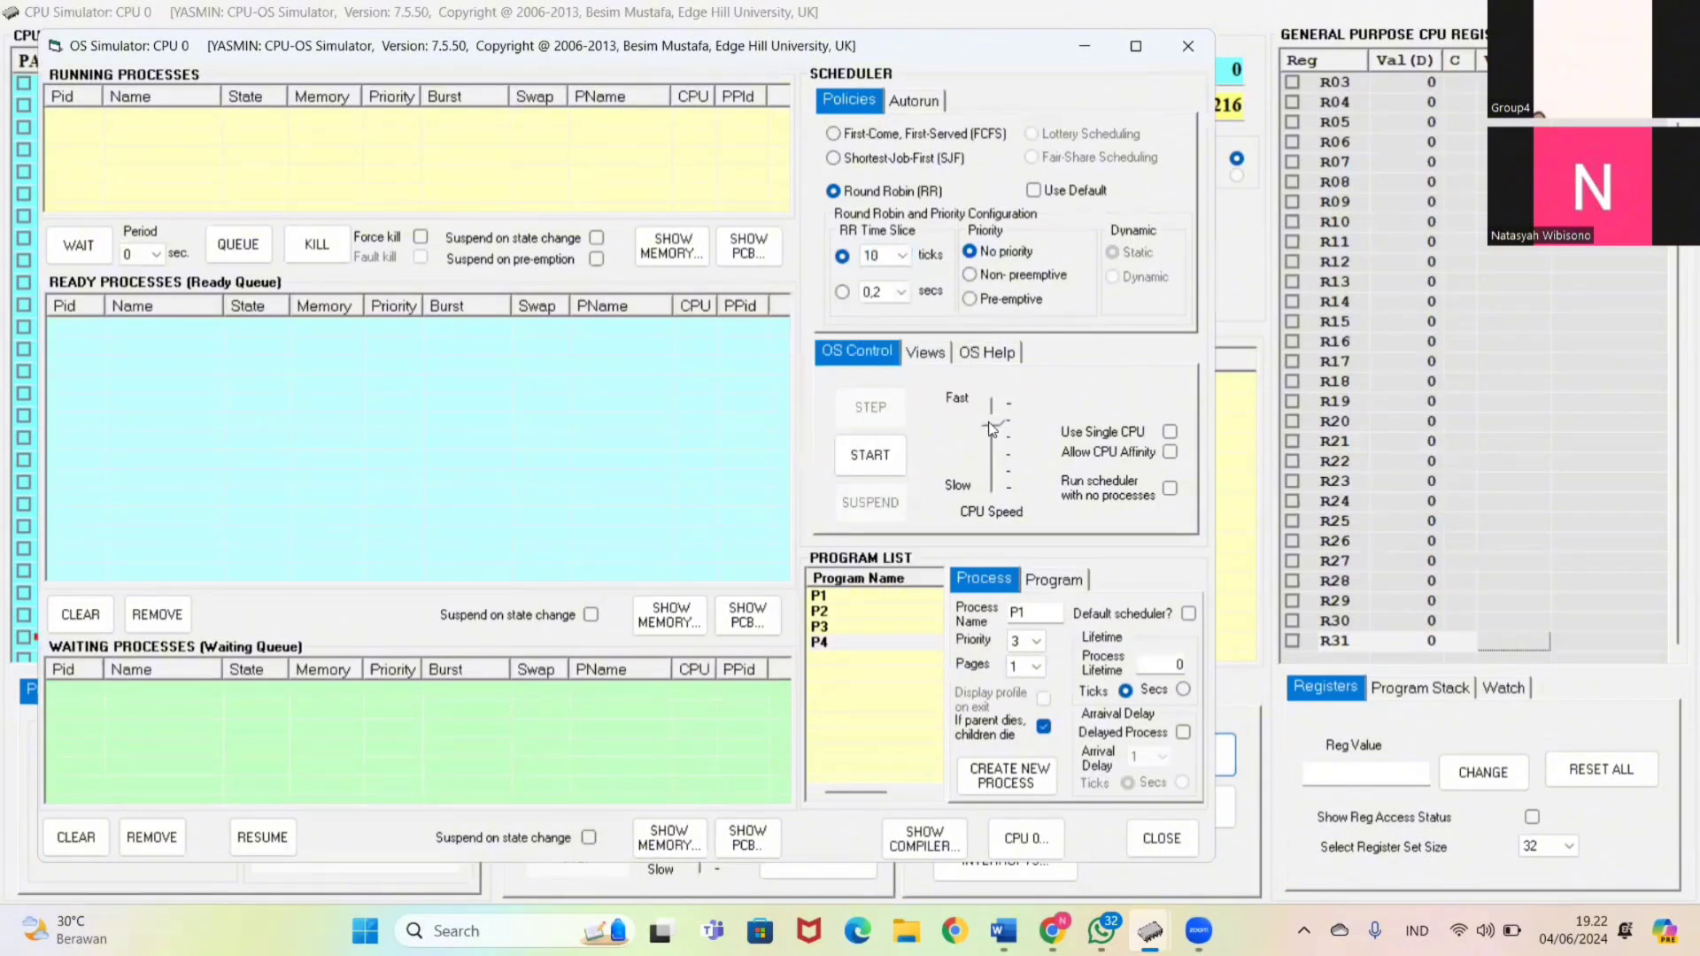
pyautogui.moveTo(990, 428); pyautogui.dragTo(992, 407)
# Show the OS view options and create one process each from programs P1, P2, P3 and P4 in the ready queue
pyautogui.click(932, 352)
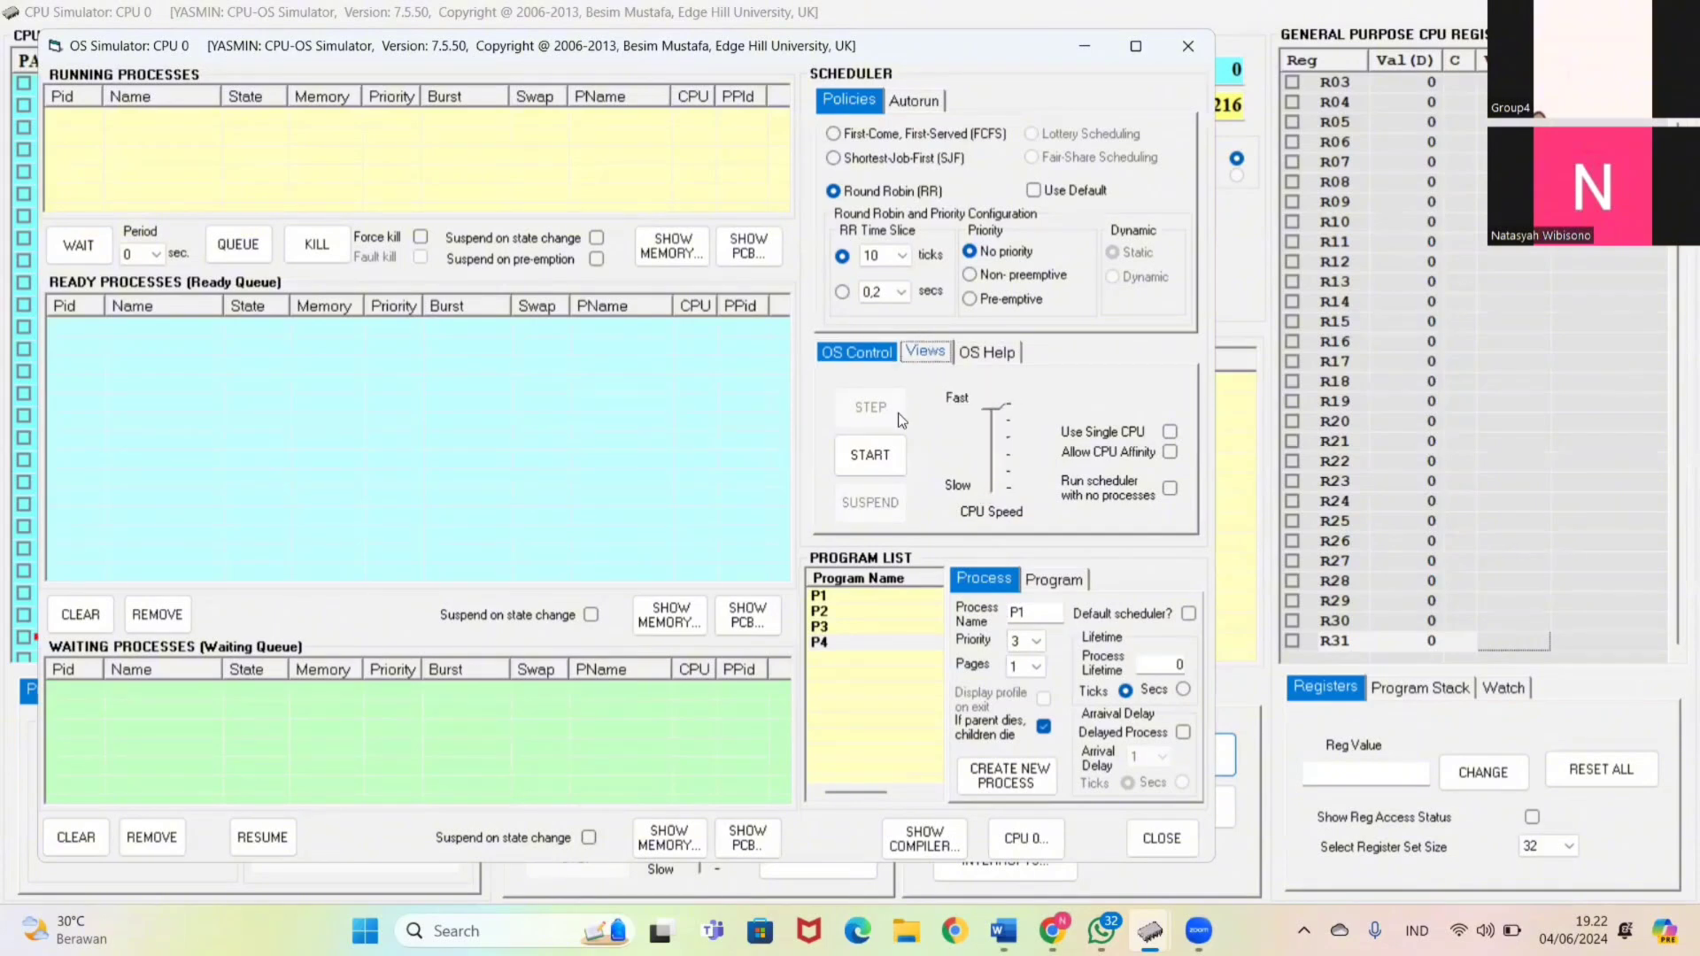
pyautogui.click(836, 602)
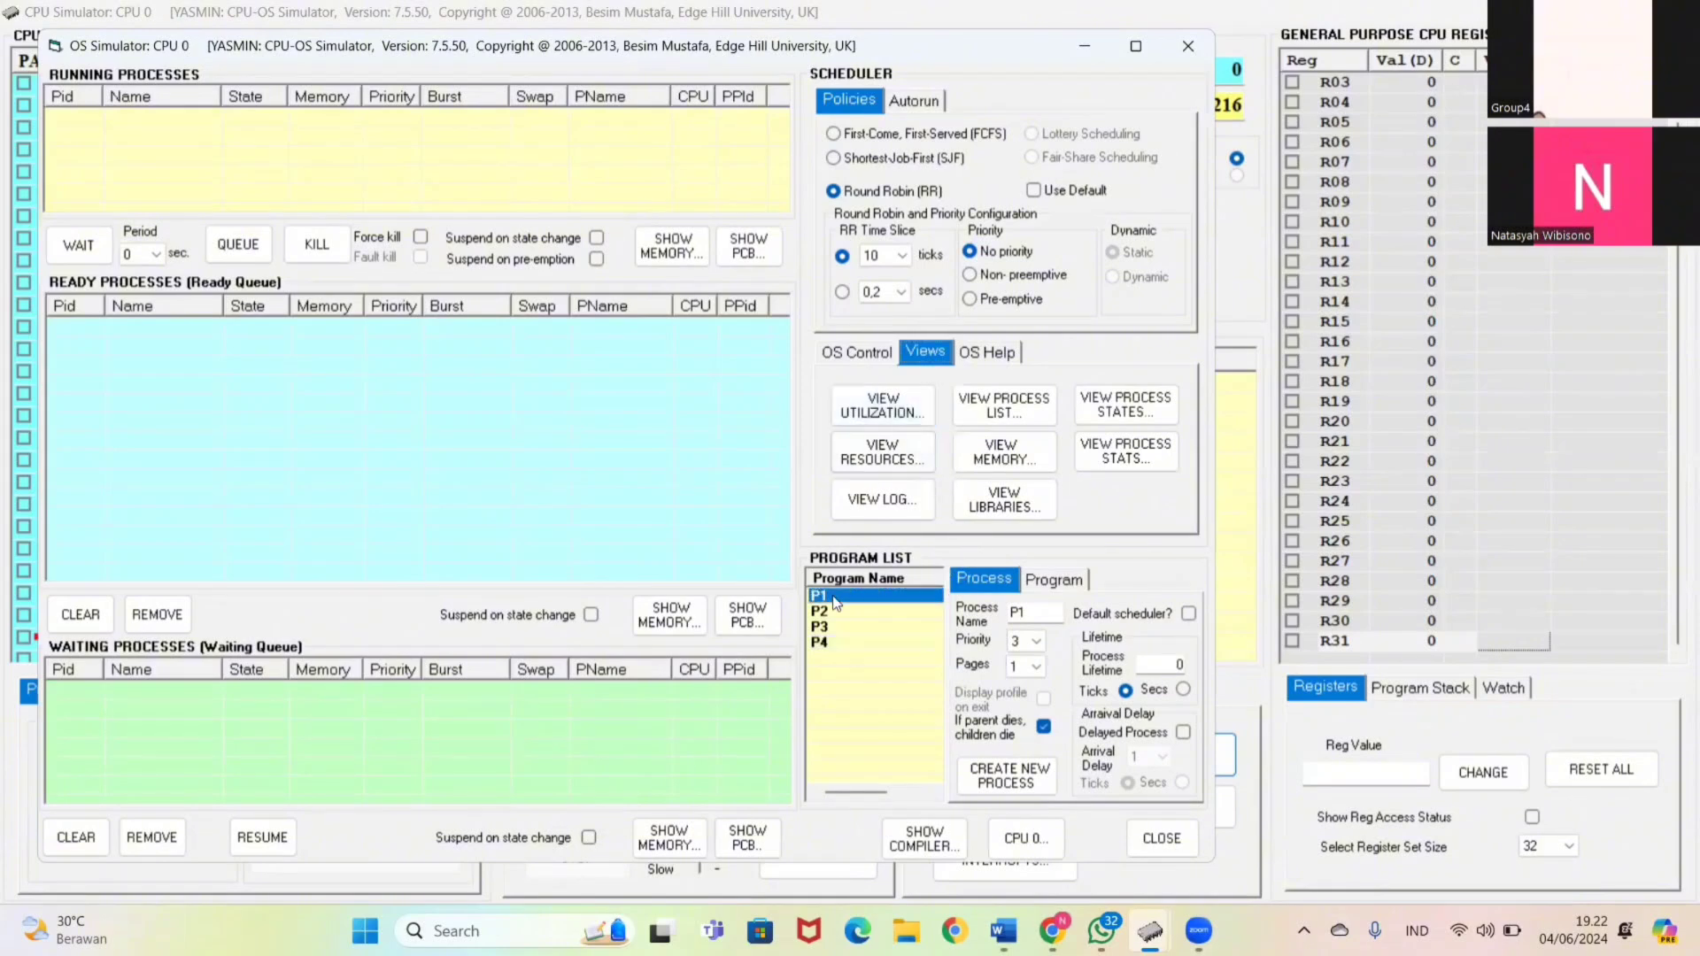
pyautogui.doubleClick(833, 597)
pyautogui.click(830, 611)
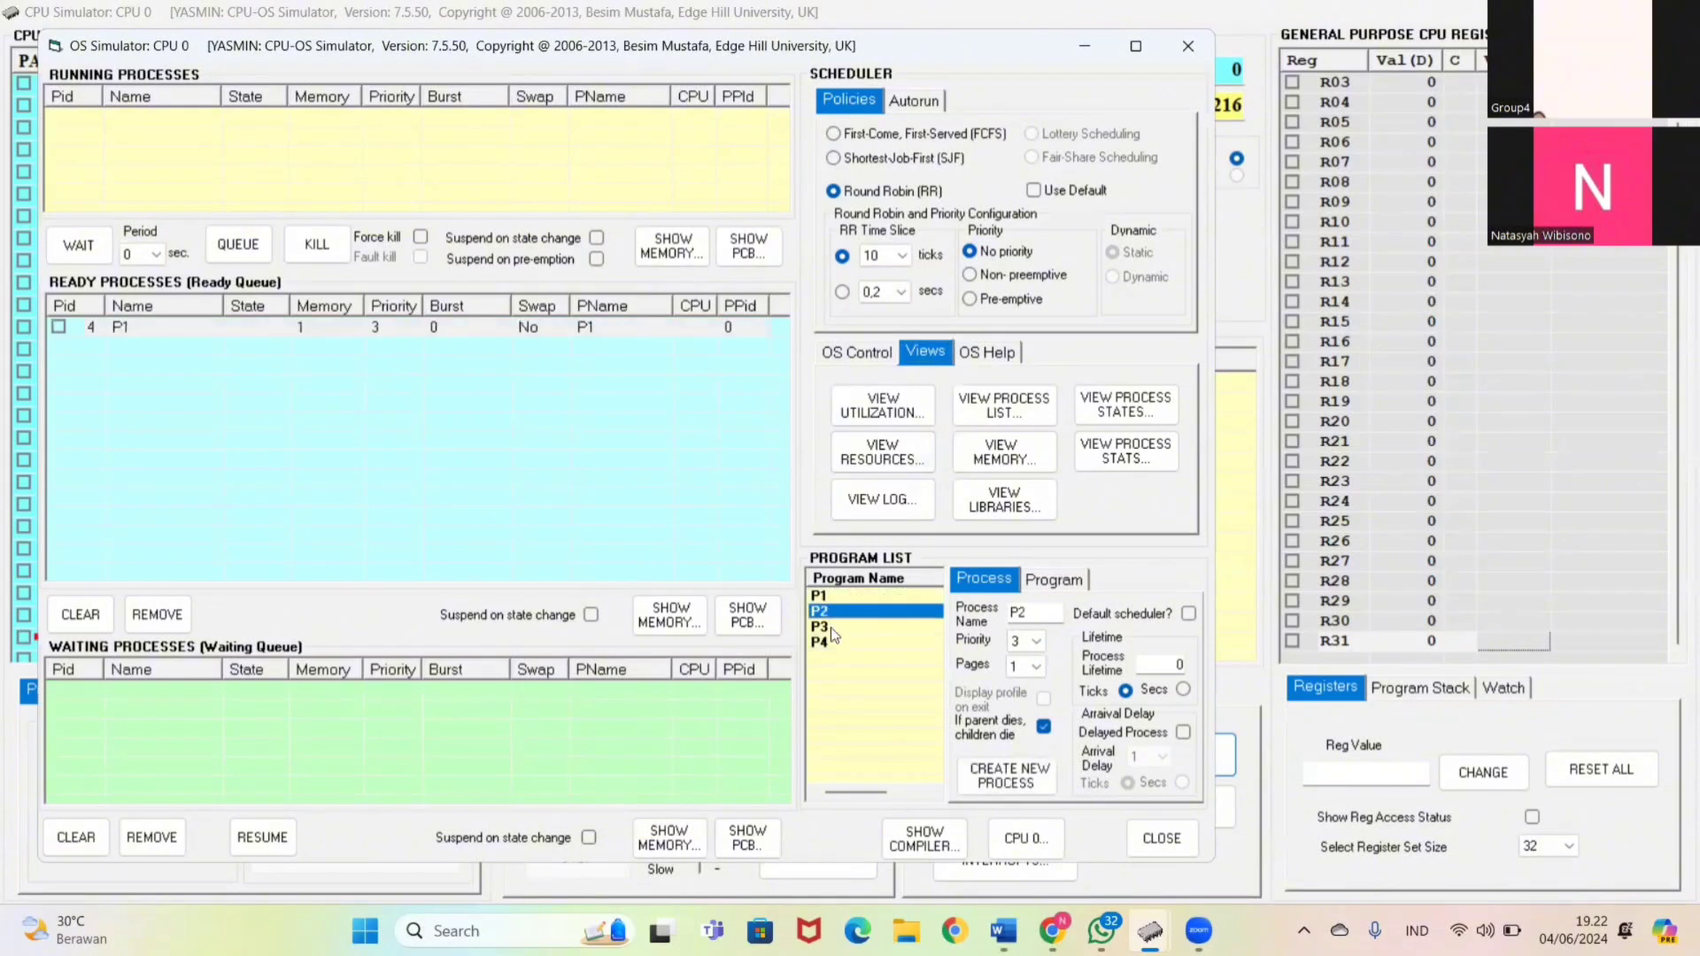
pyautogui.doubleClick(831, 627)
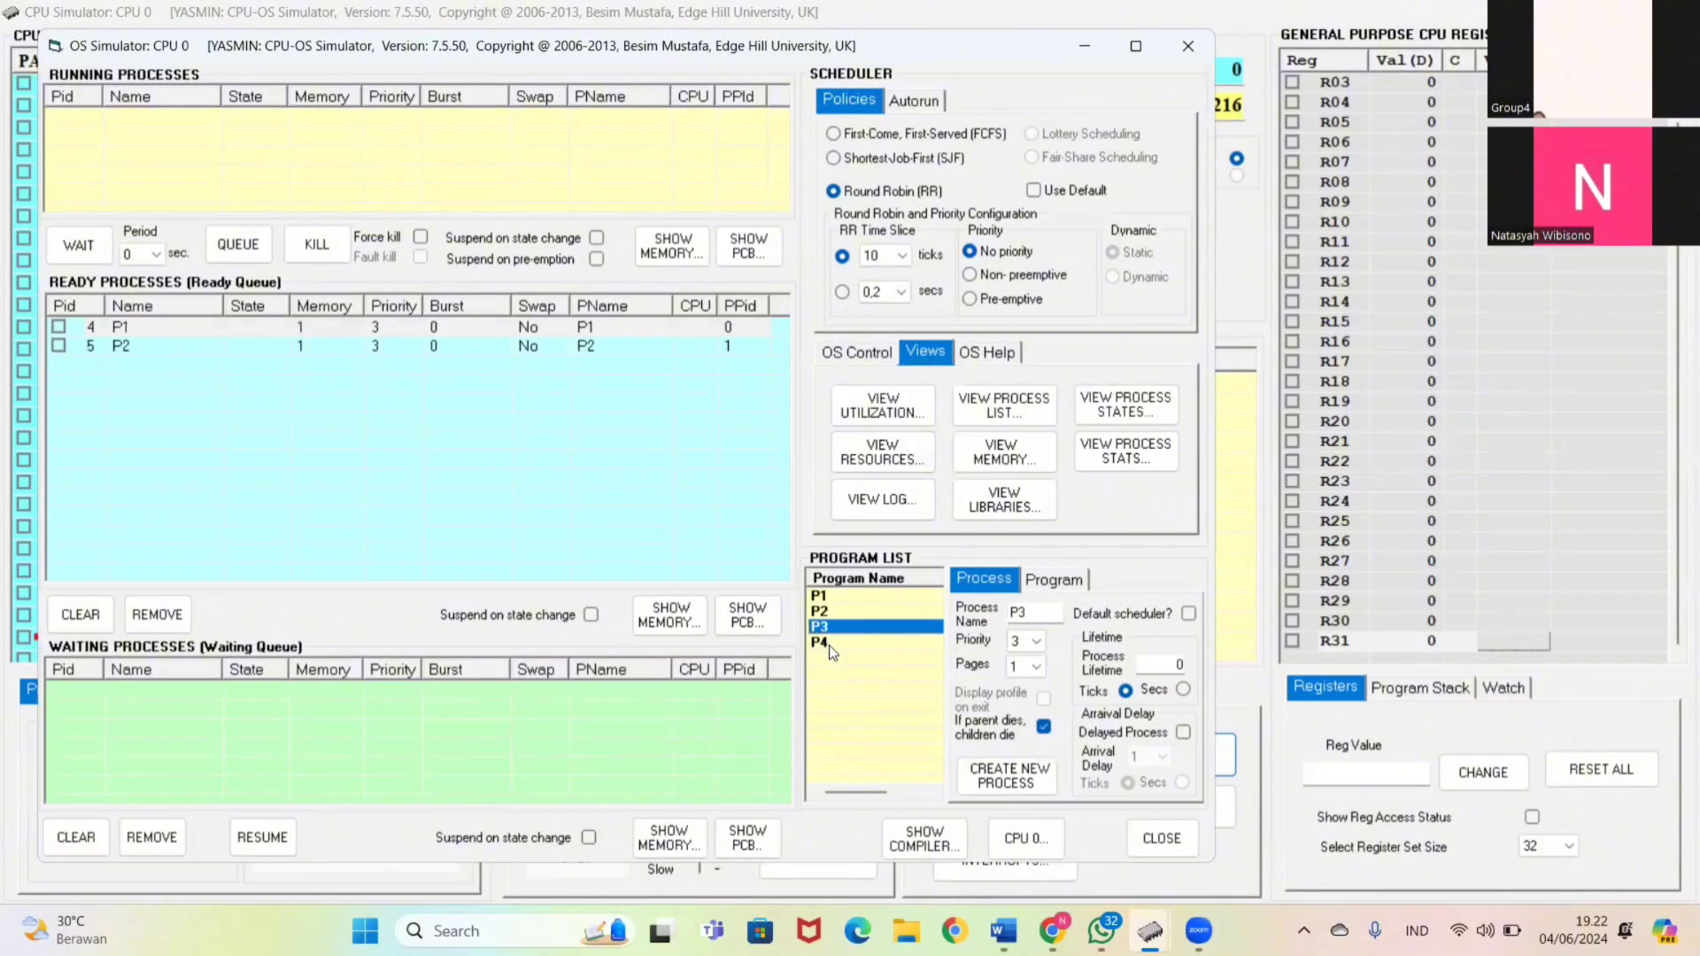
pyautogui.doubleClick(830, 644)
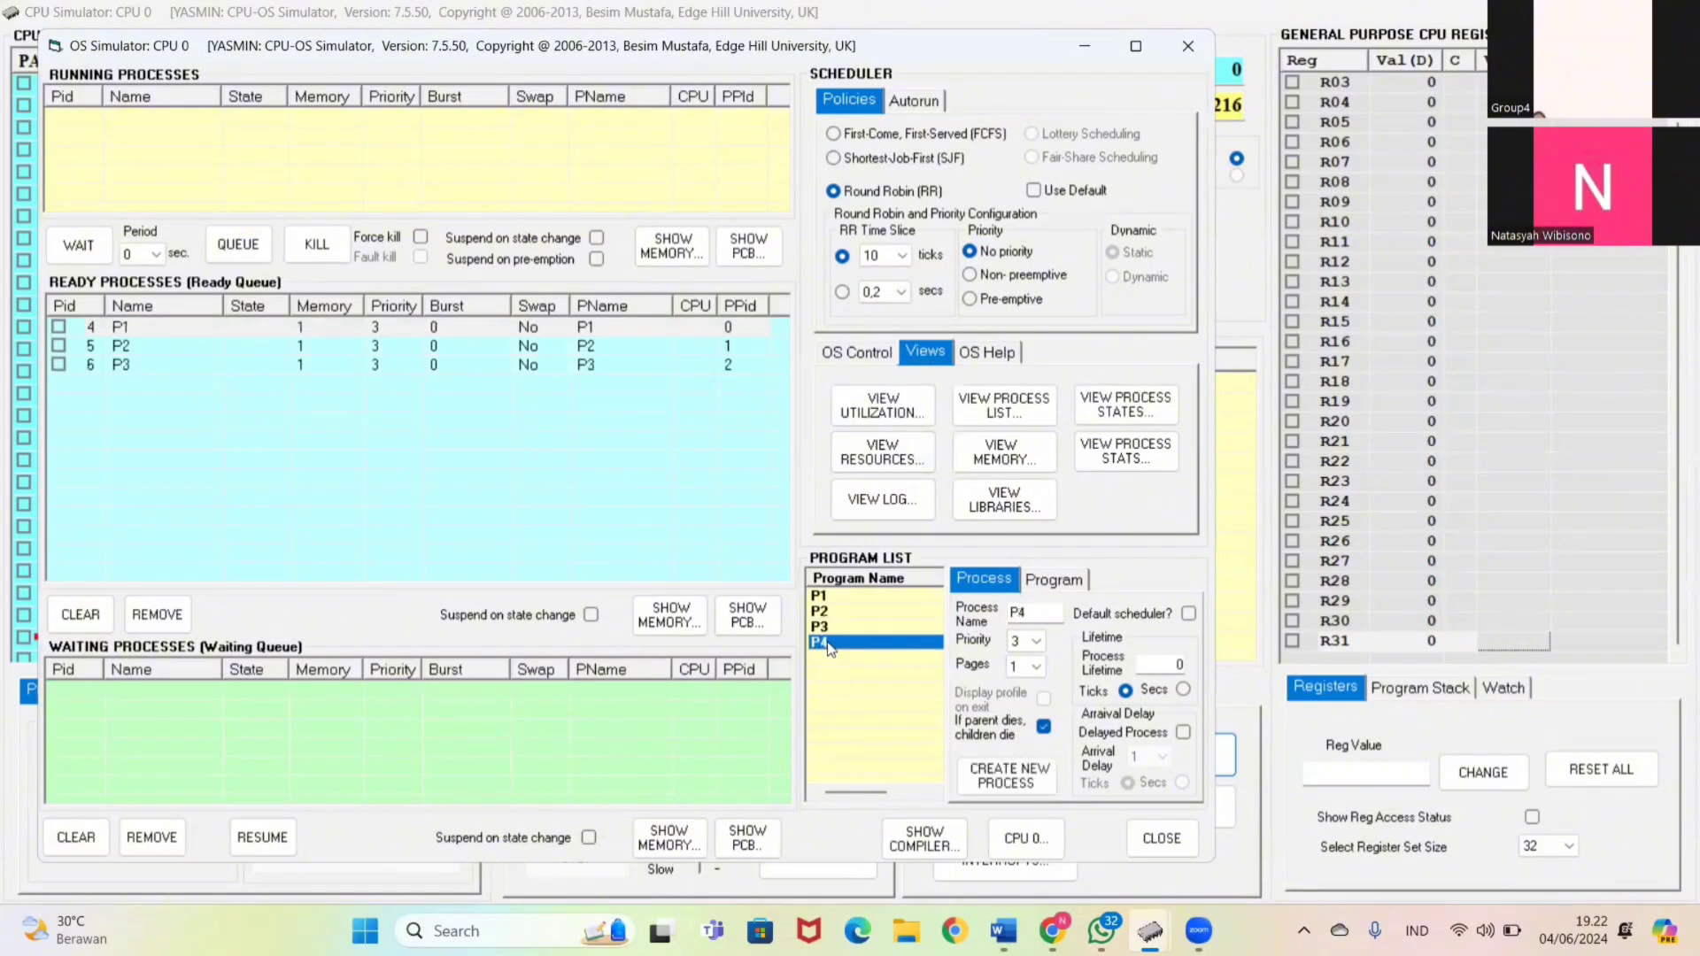
pyautogui.doubleClick(829, 644)
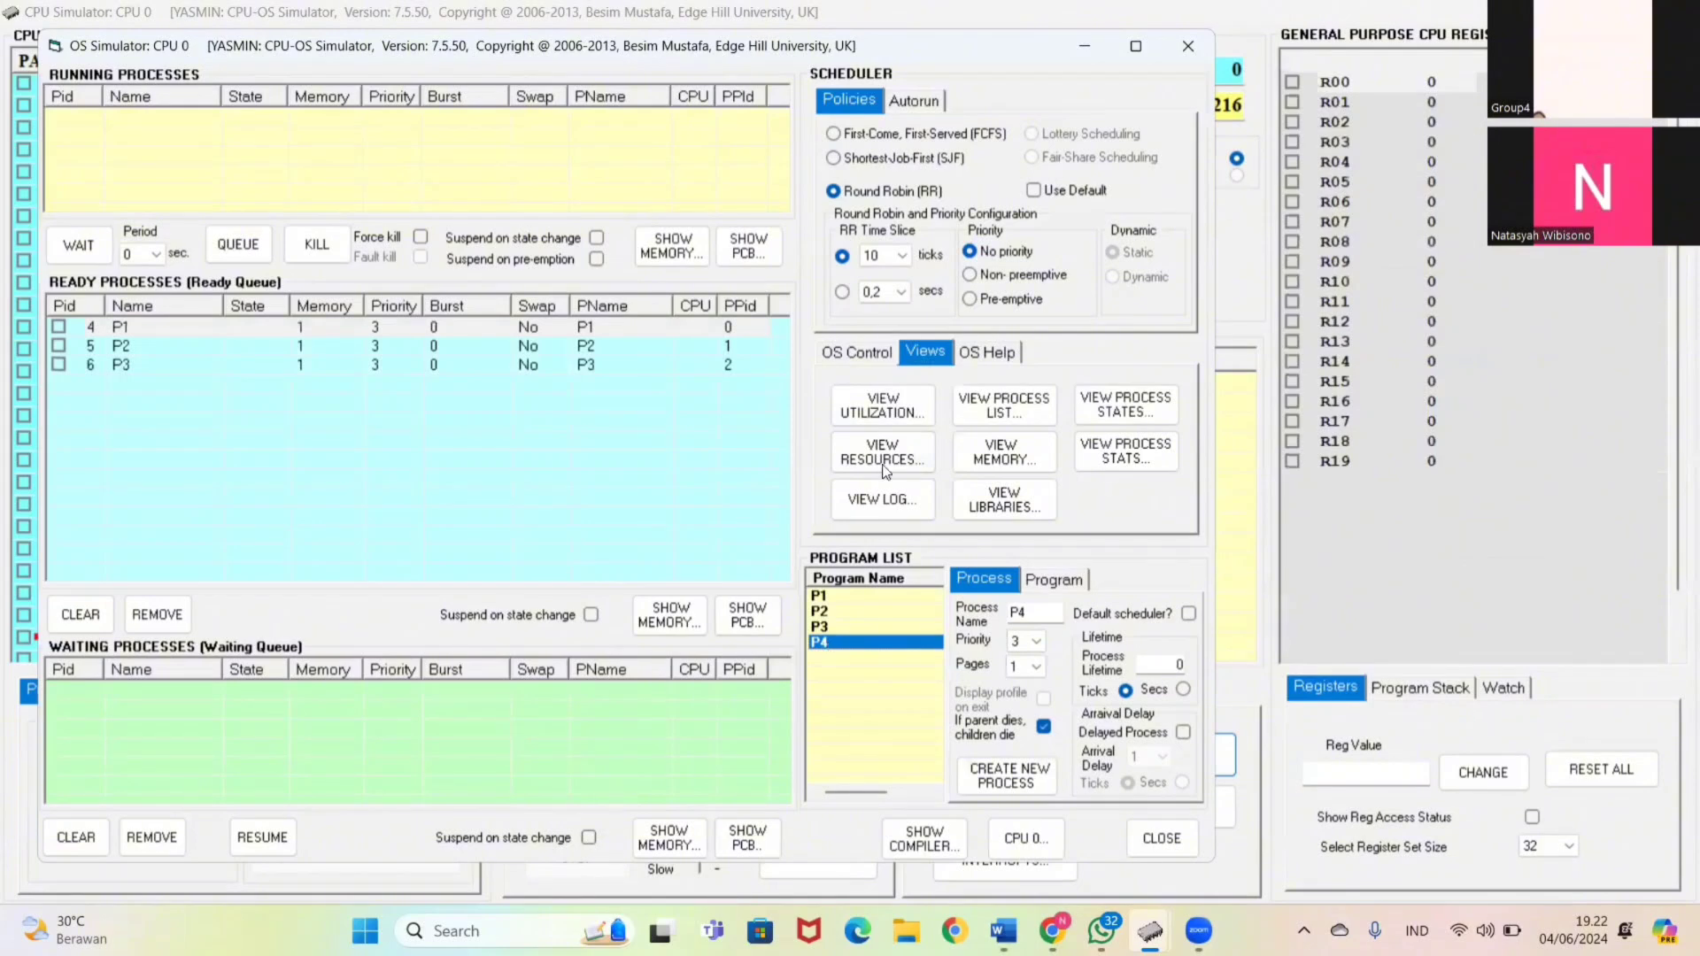
pyautogui.click(916, 412)
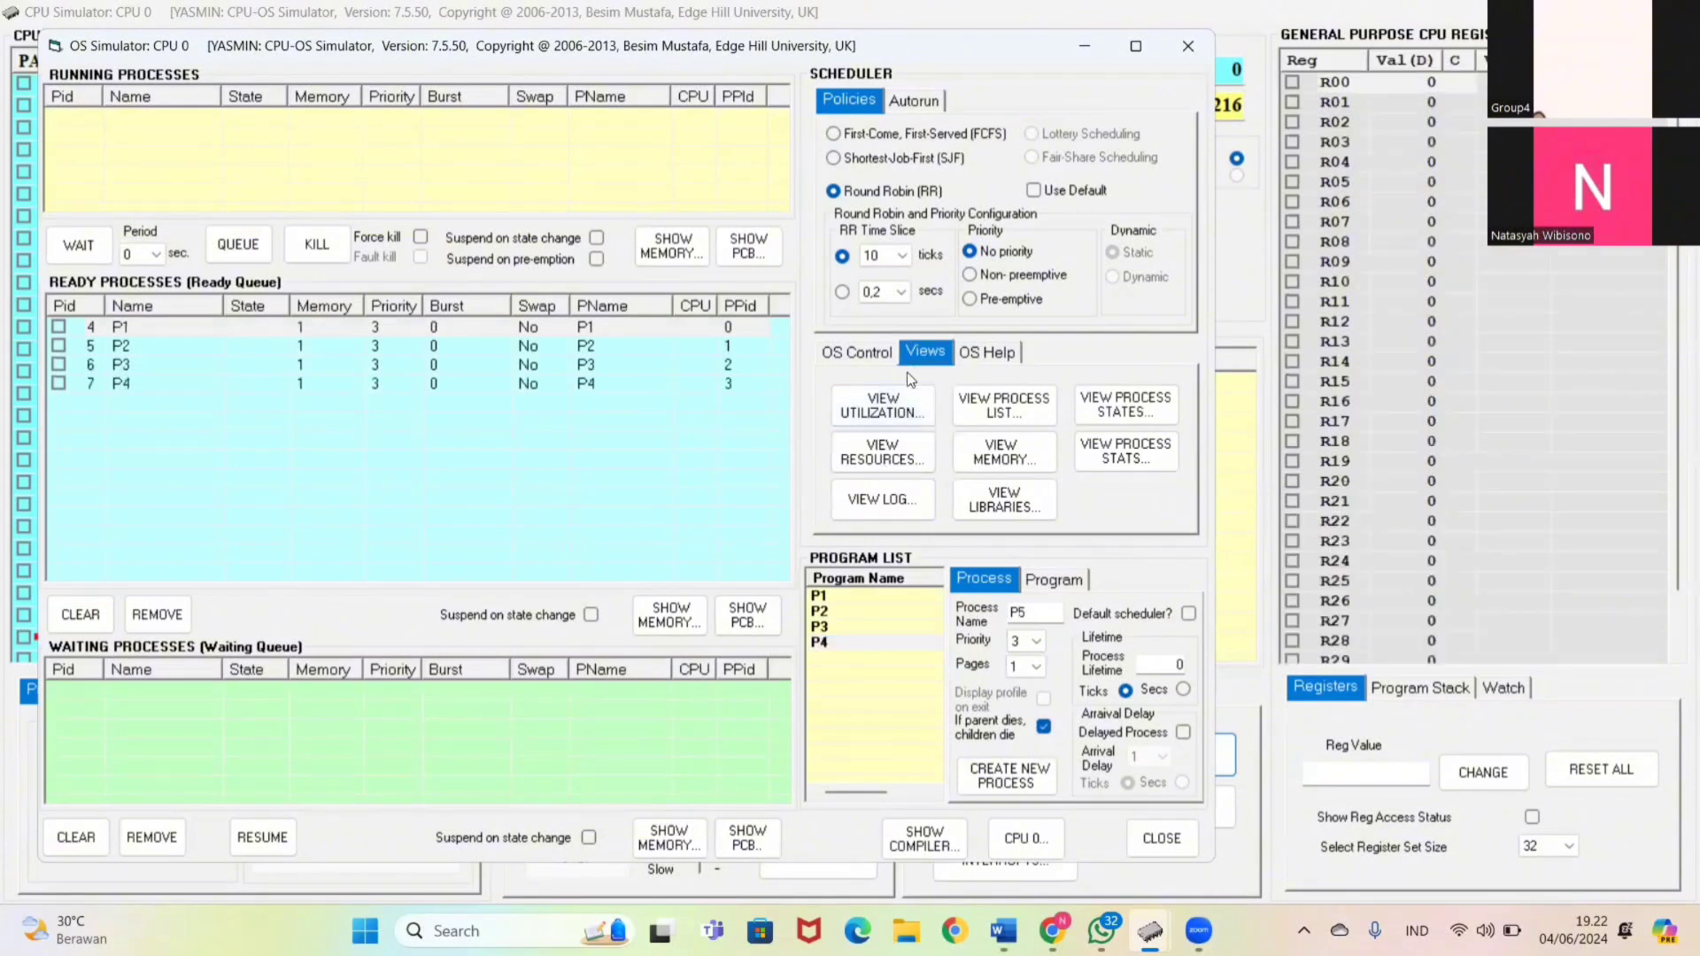
# Open the System Resources view, move it clear of the OS controls and start the scheduler
pyautogui.click(883, 452)
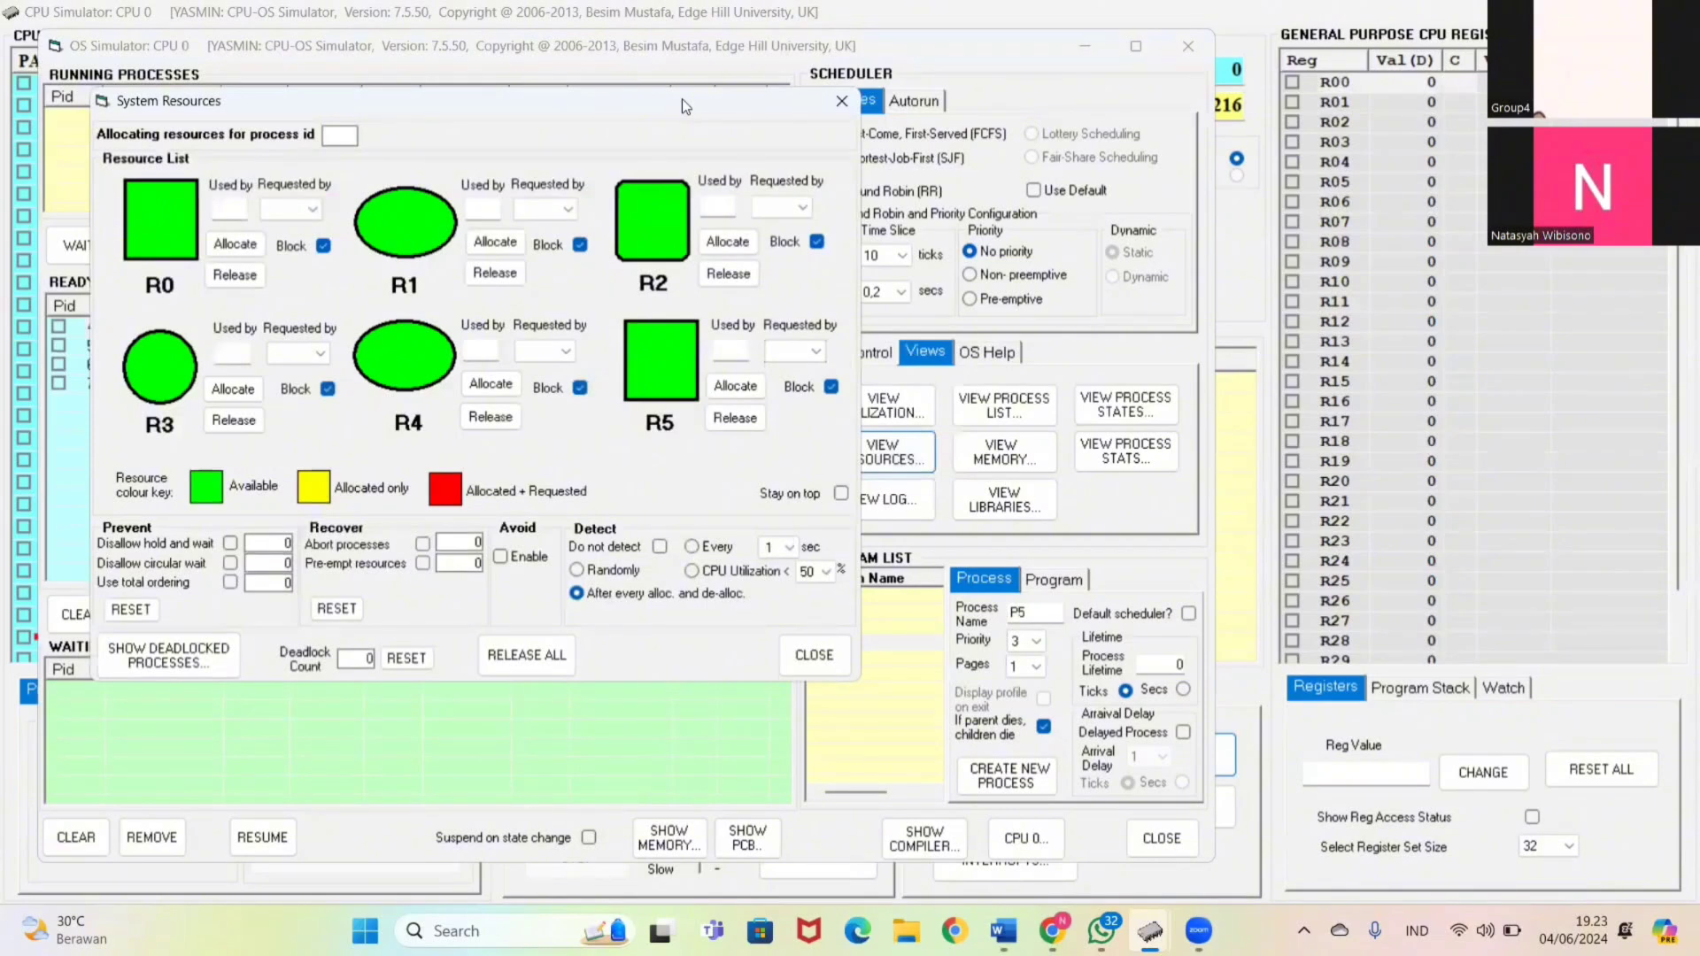
pyautogui.moveTo(784, 100); pyautogui.dragTo(751, 210)
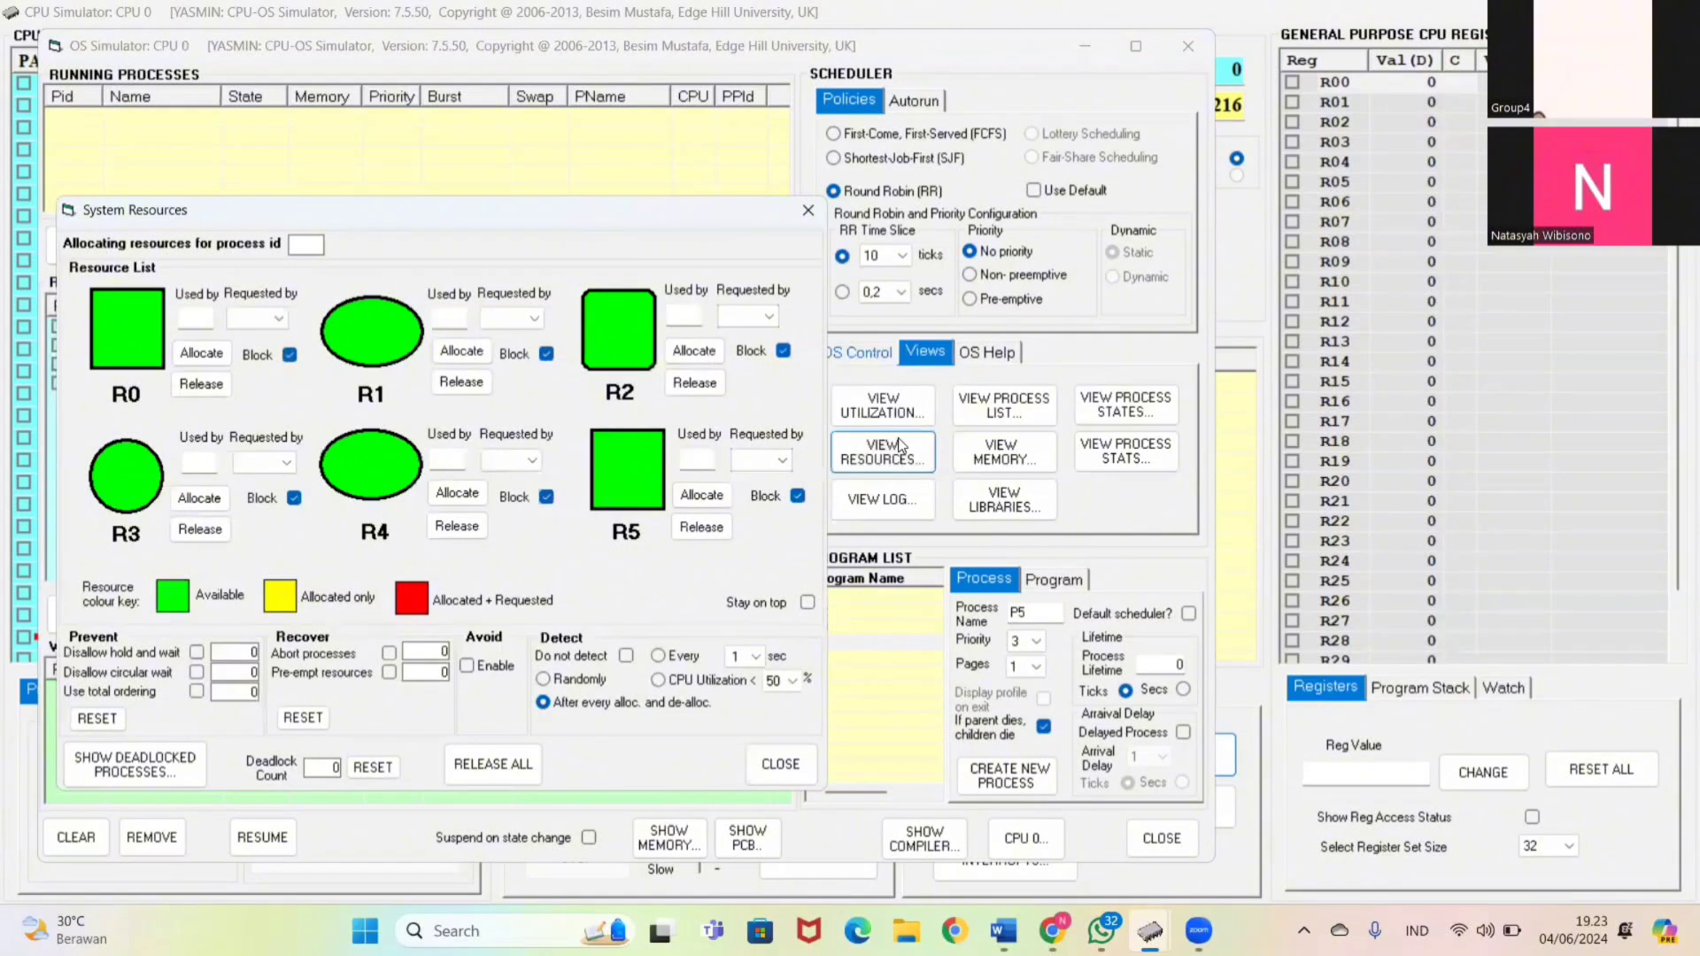
pyautogui.click(857, 352)
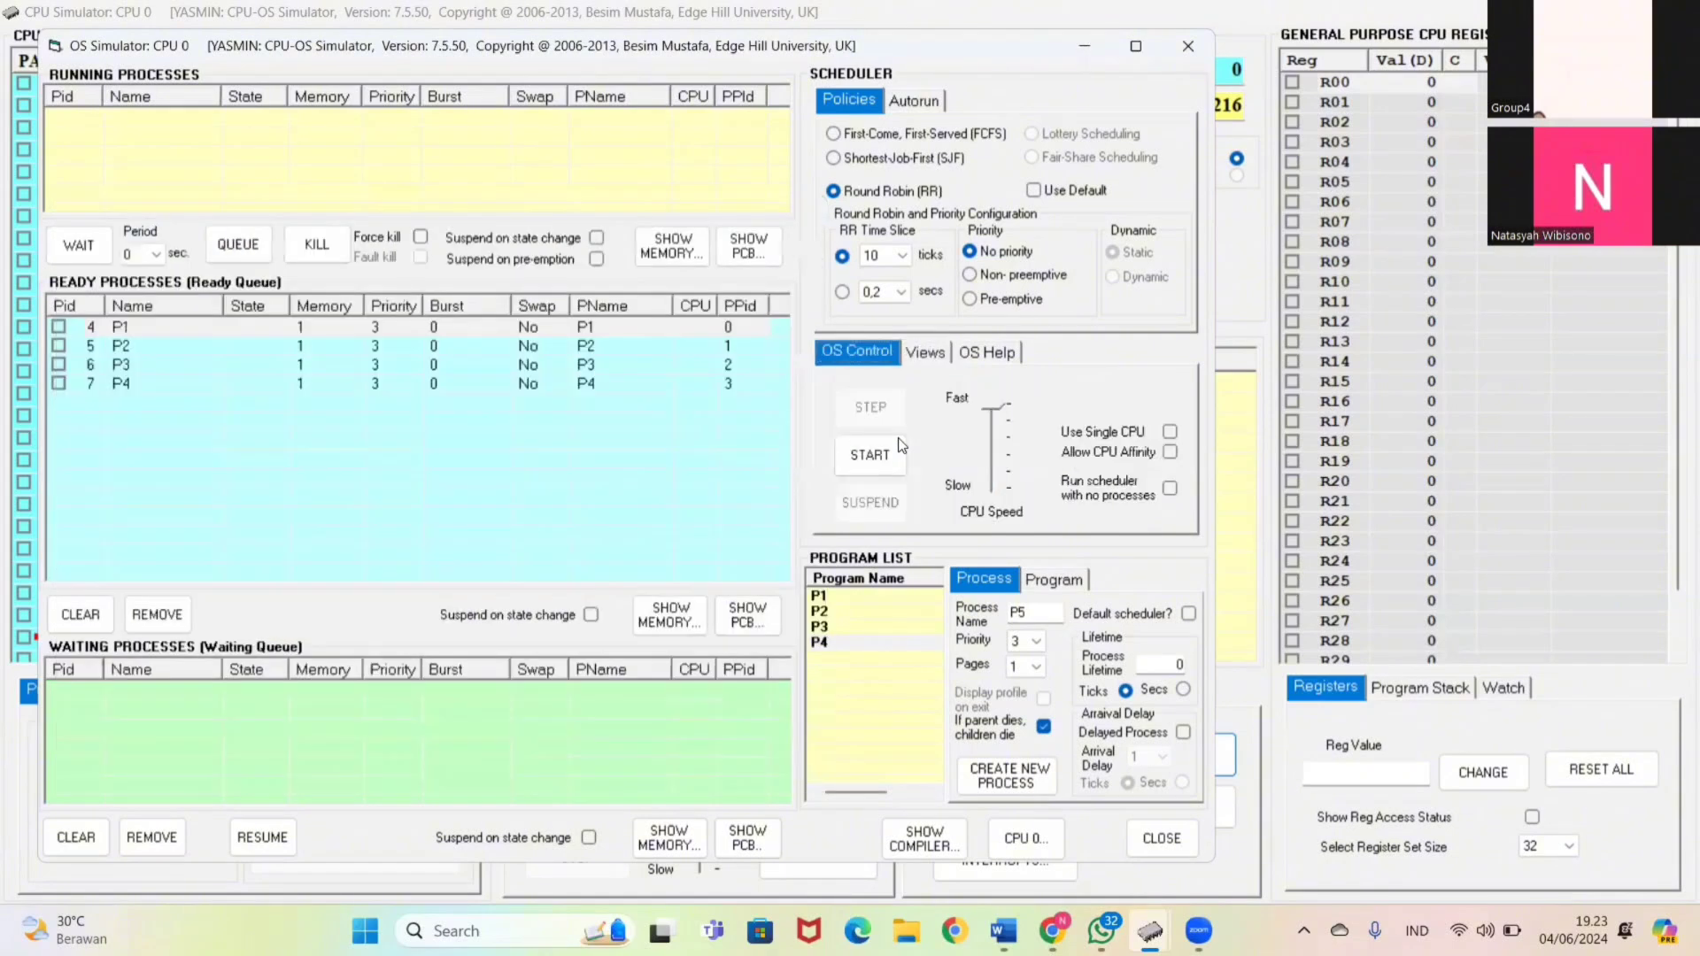
pyautogui.click(870, 454)
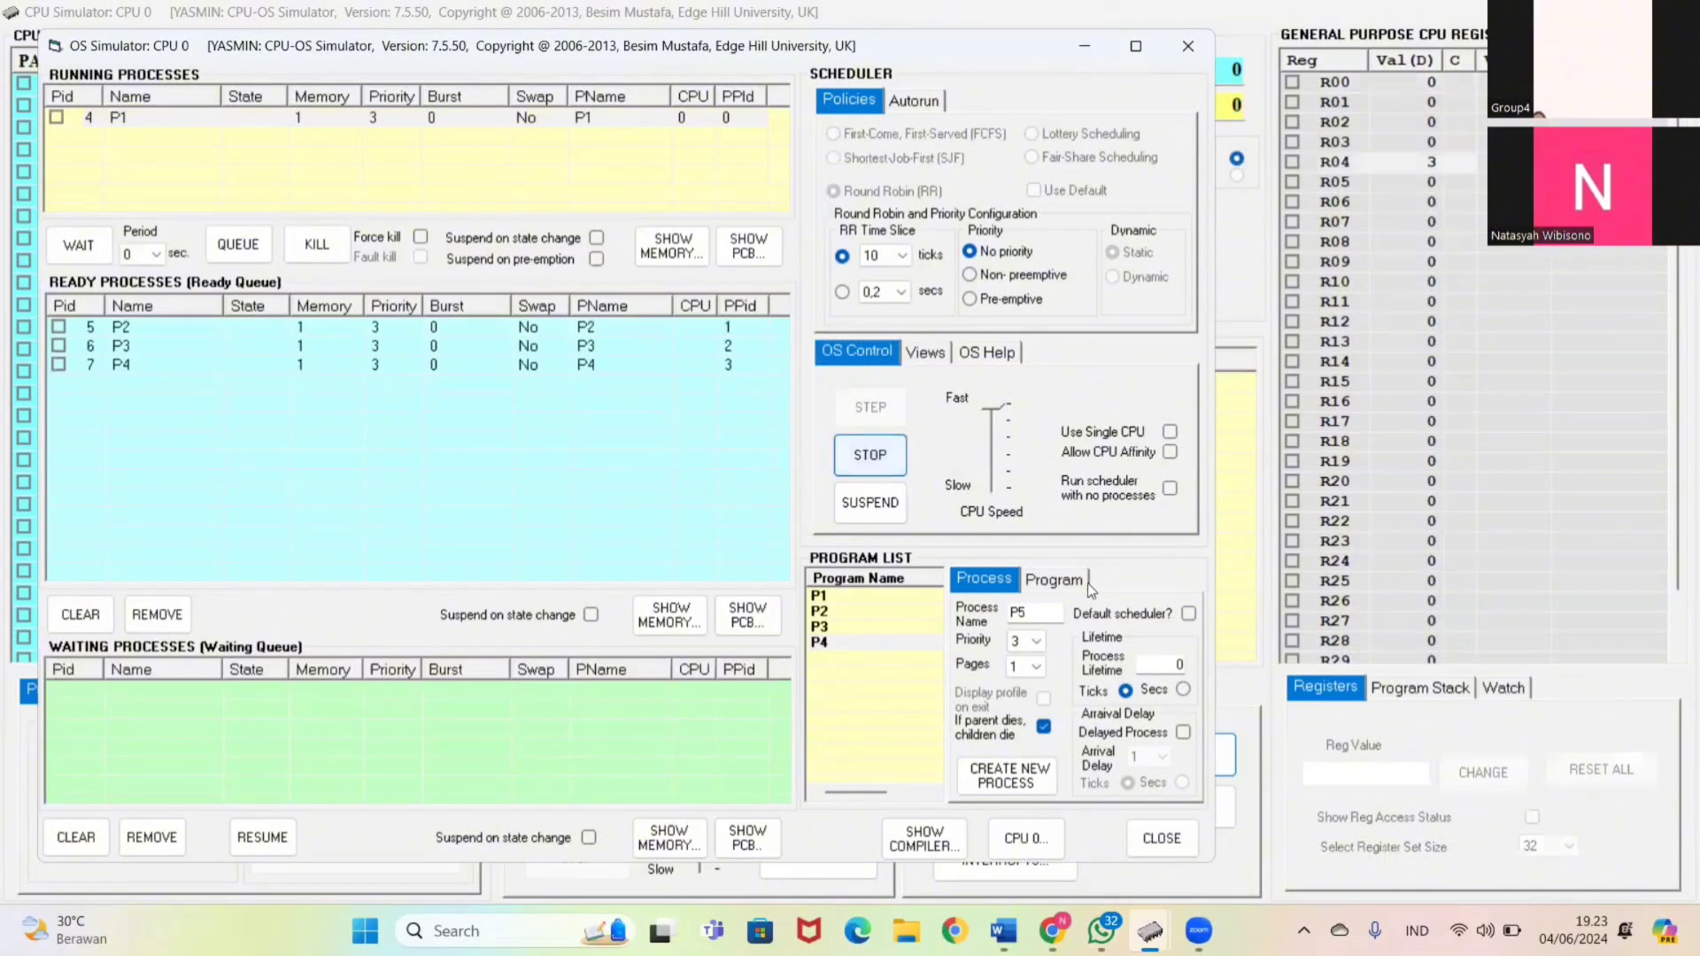
# Bring the System Resources window forward during the run and release resource R1 to break the deadlock
pyautogui.moveTo(1151, 931)
pyautogui.click(1453, 806)
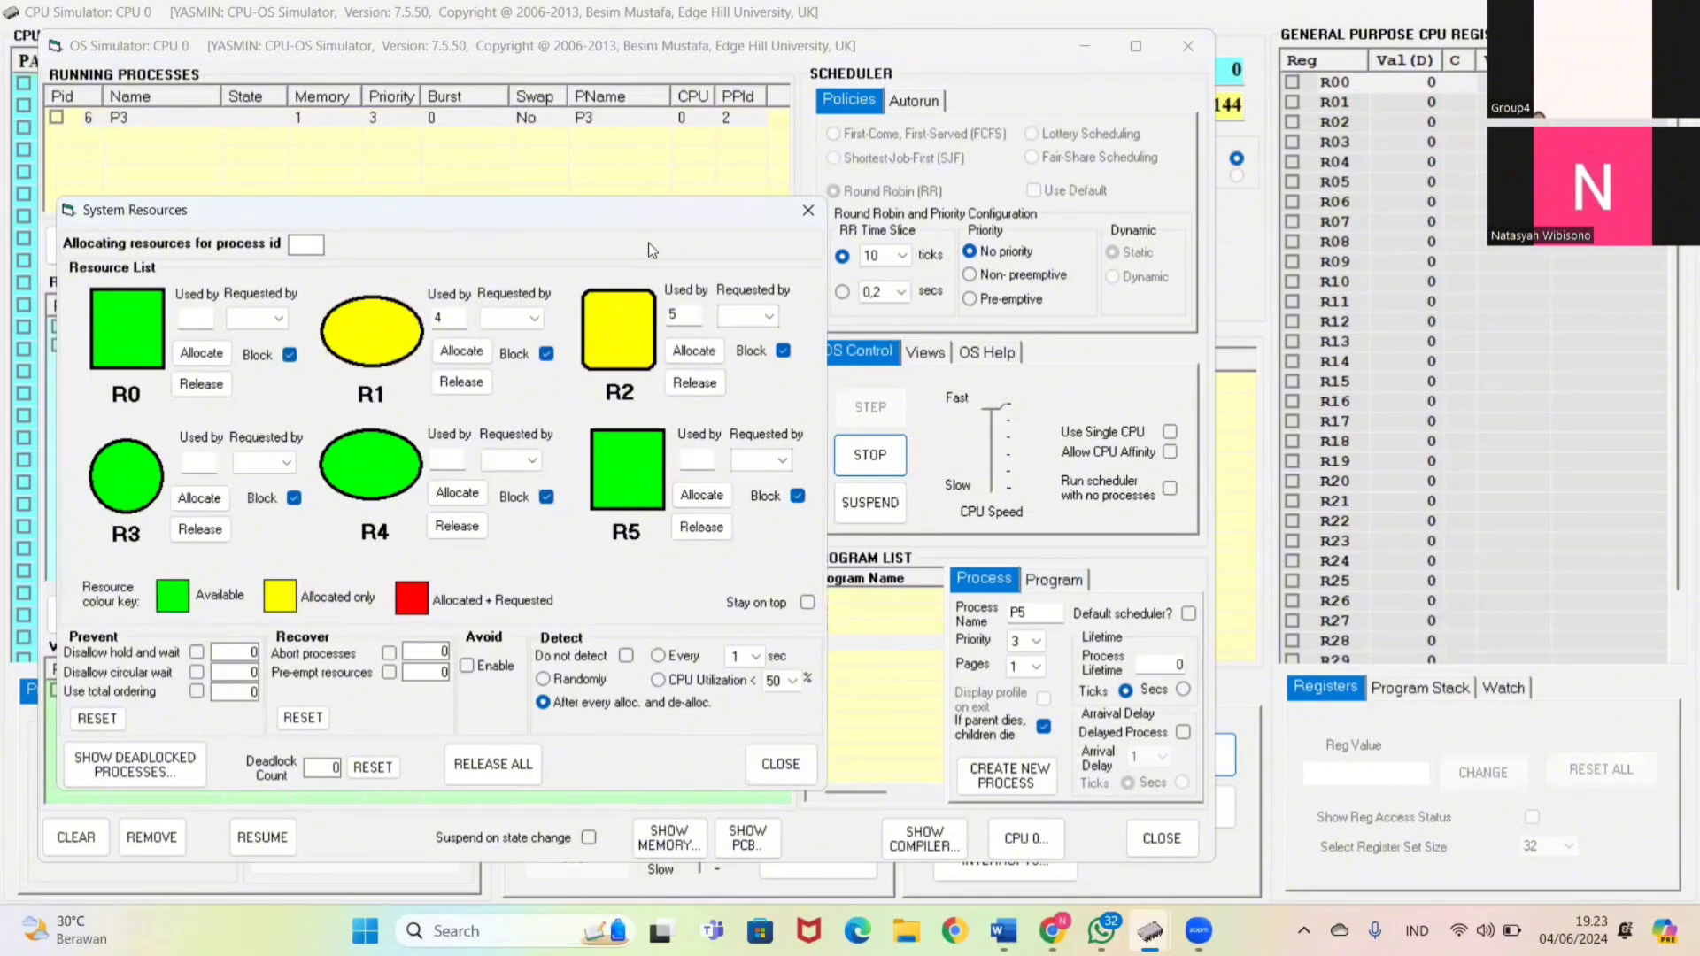
pyautogui.moveTo(648, 223); pyautogui.dragTo(953, 232)
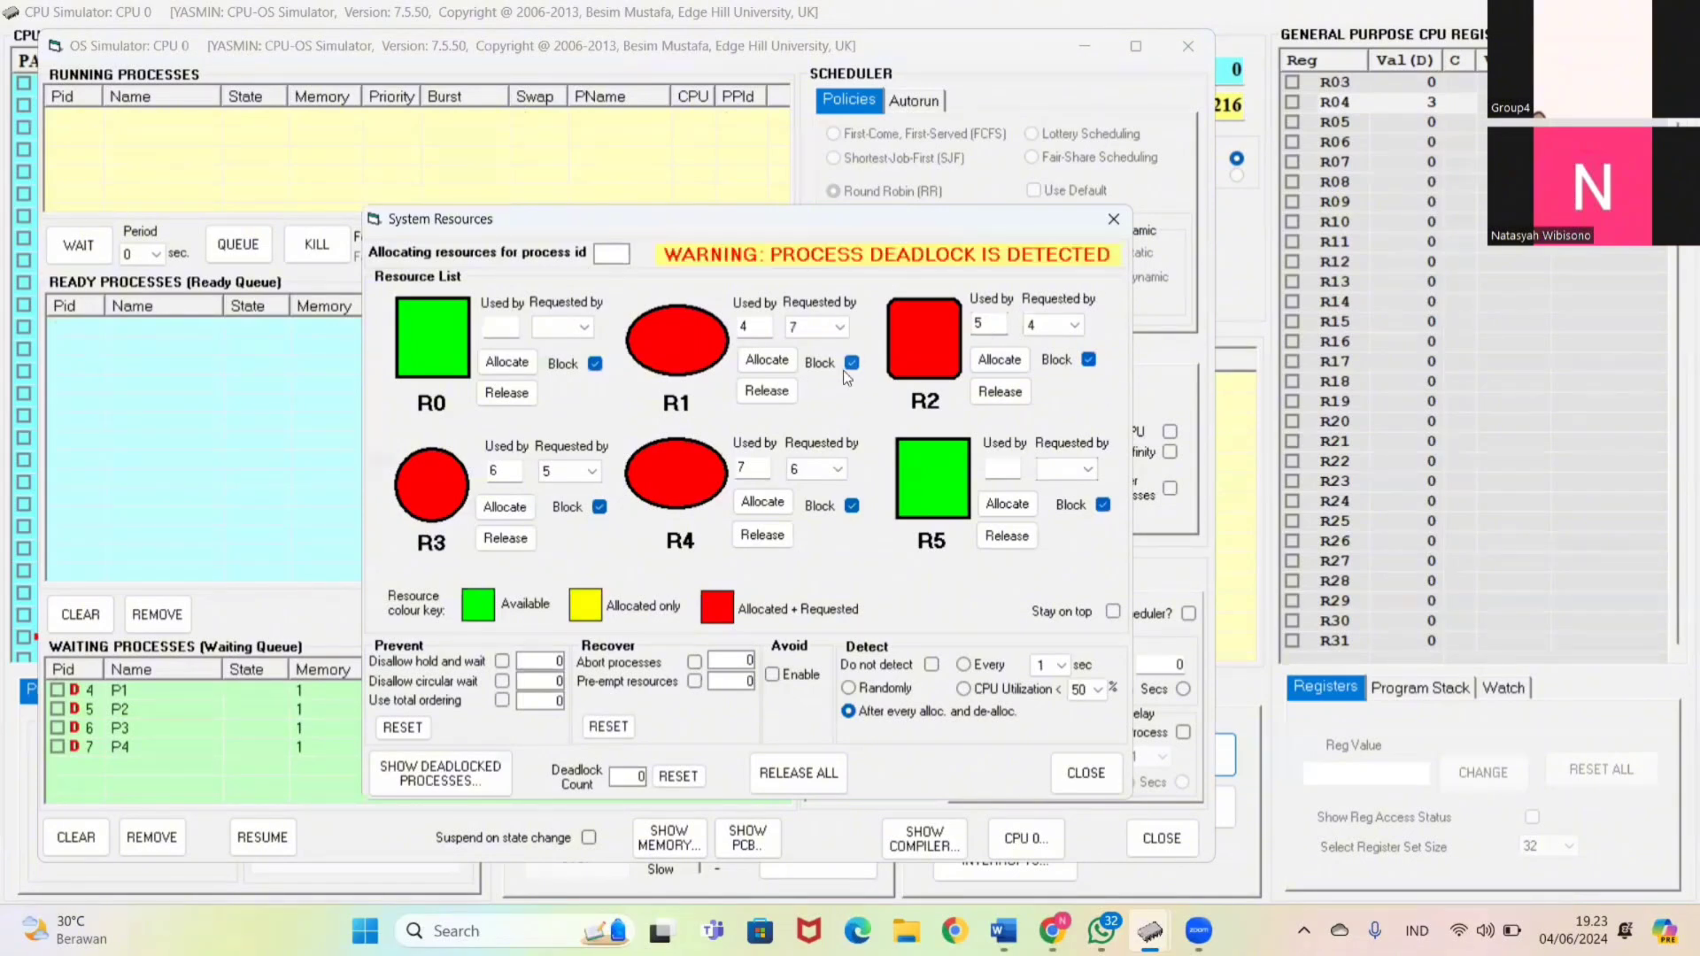
pyautogui.click(779, 395)
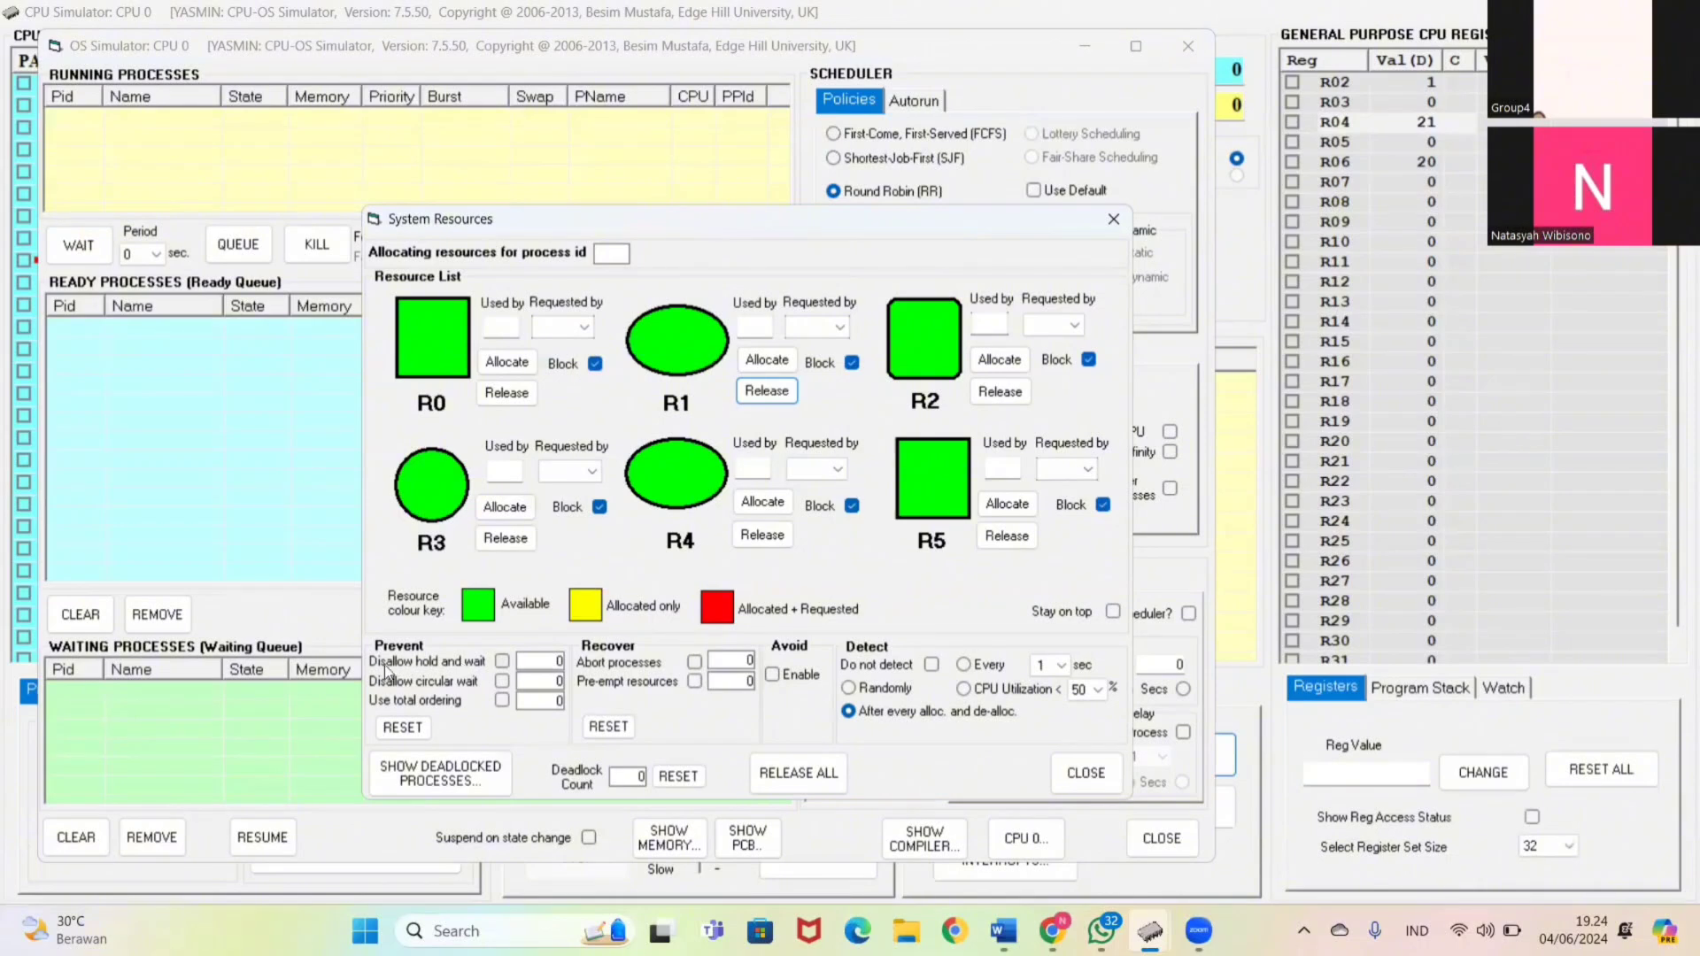
# Enable the "Disallow hold and wait" prevention and run new processes created from P1, P2, P3 and P4
pyautogui.click(482, 661)
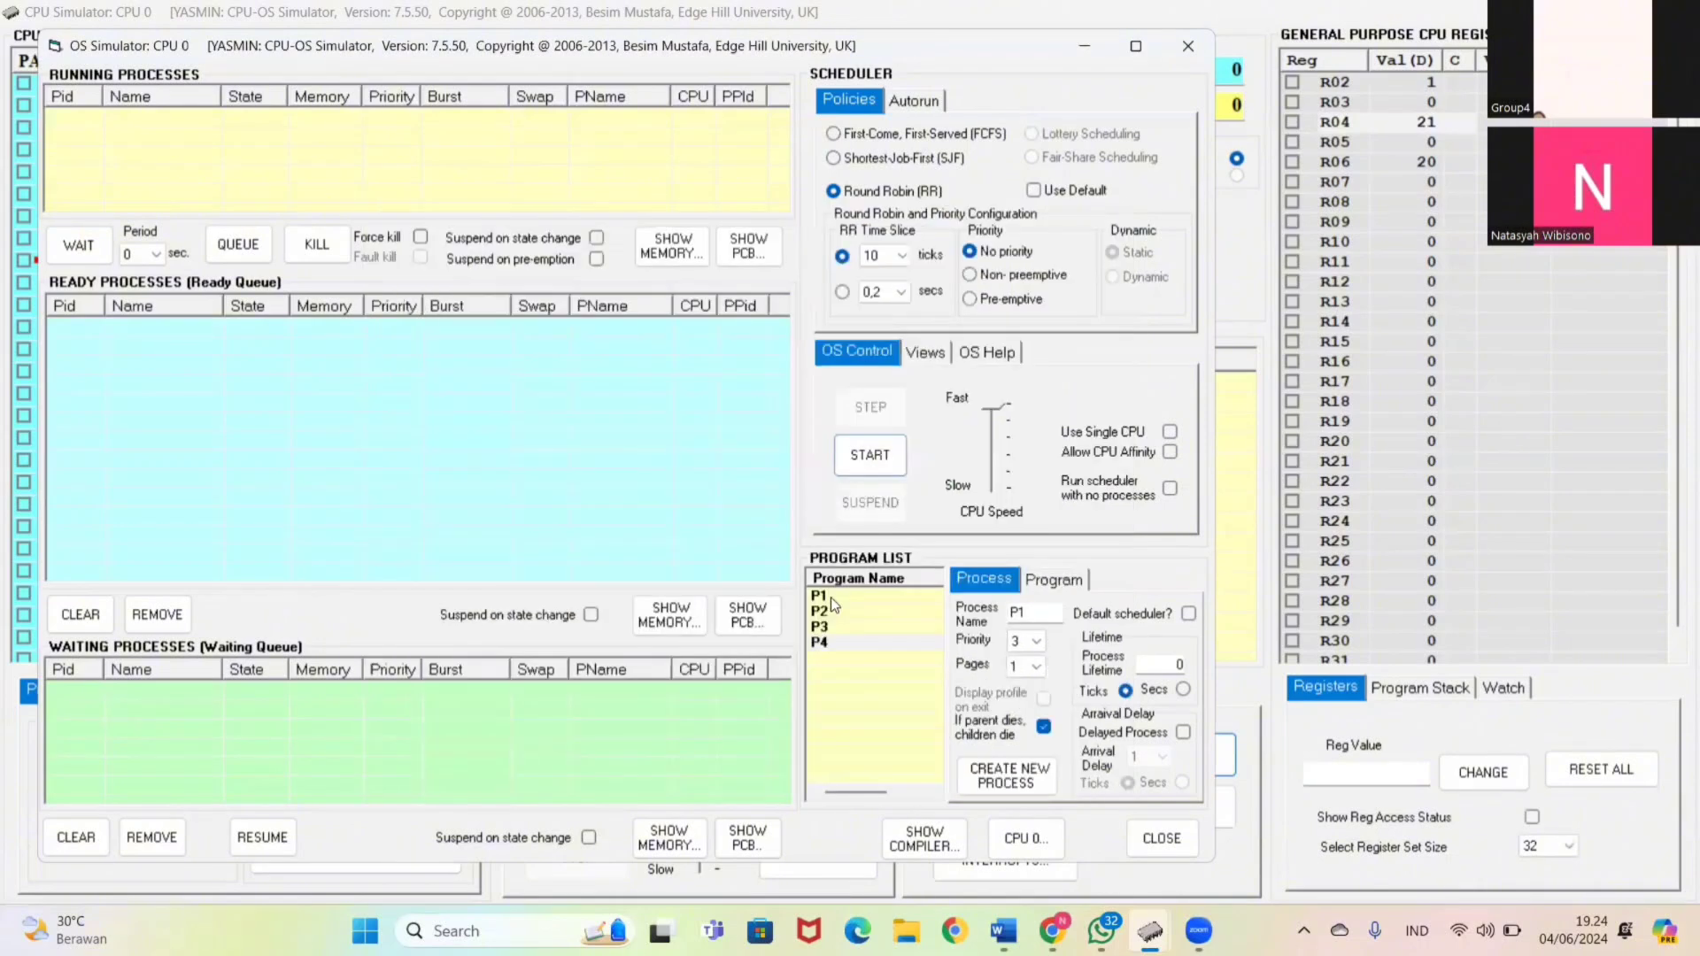
pyautogui.click(831, 597)
pyautogui.click(832, 610)
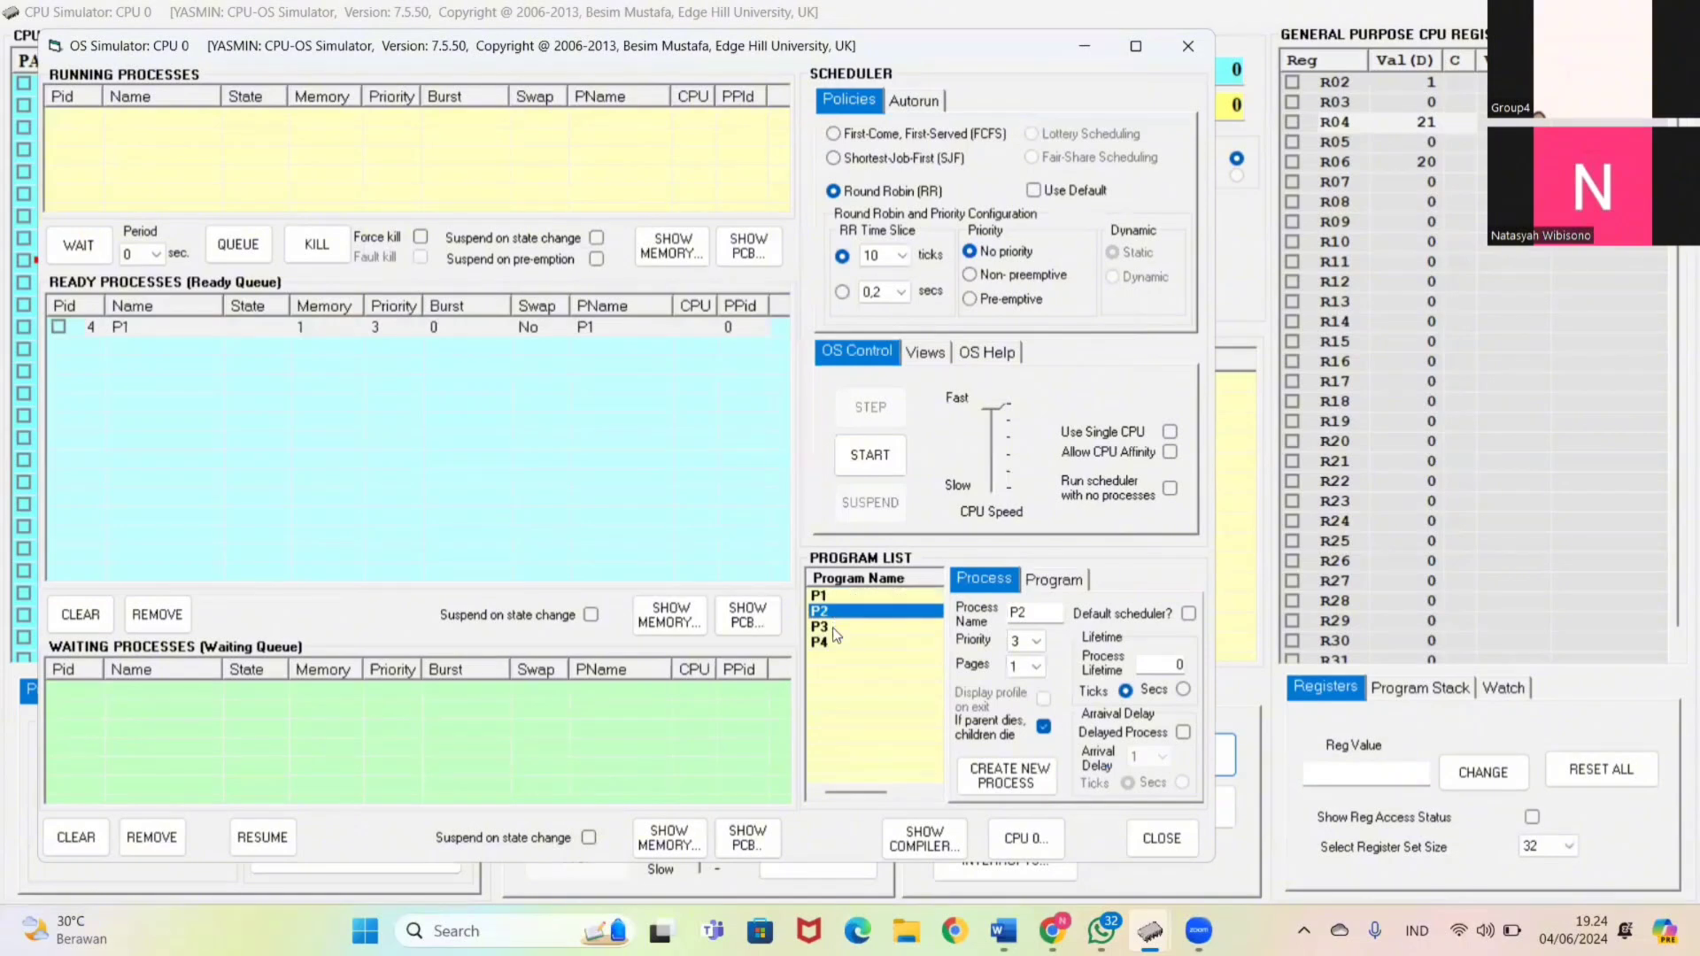
pyautogui.click(835, 628)
pyautogui.click(835, 645)
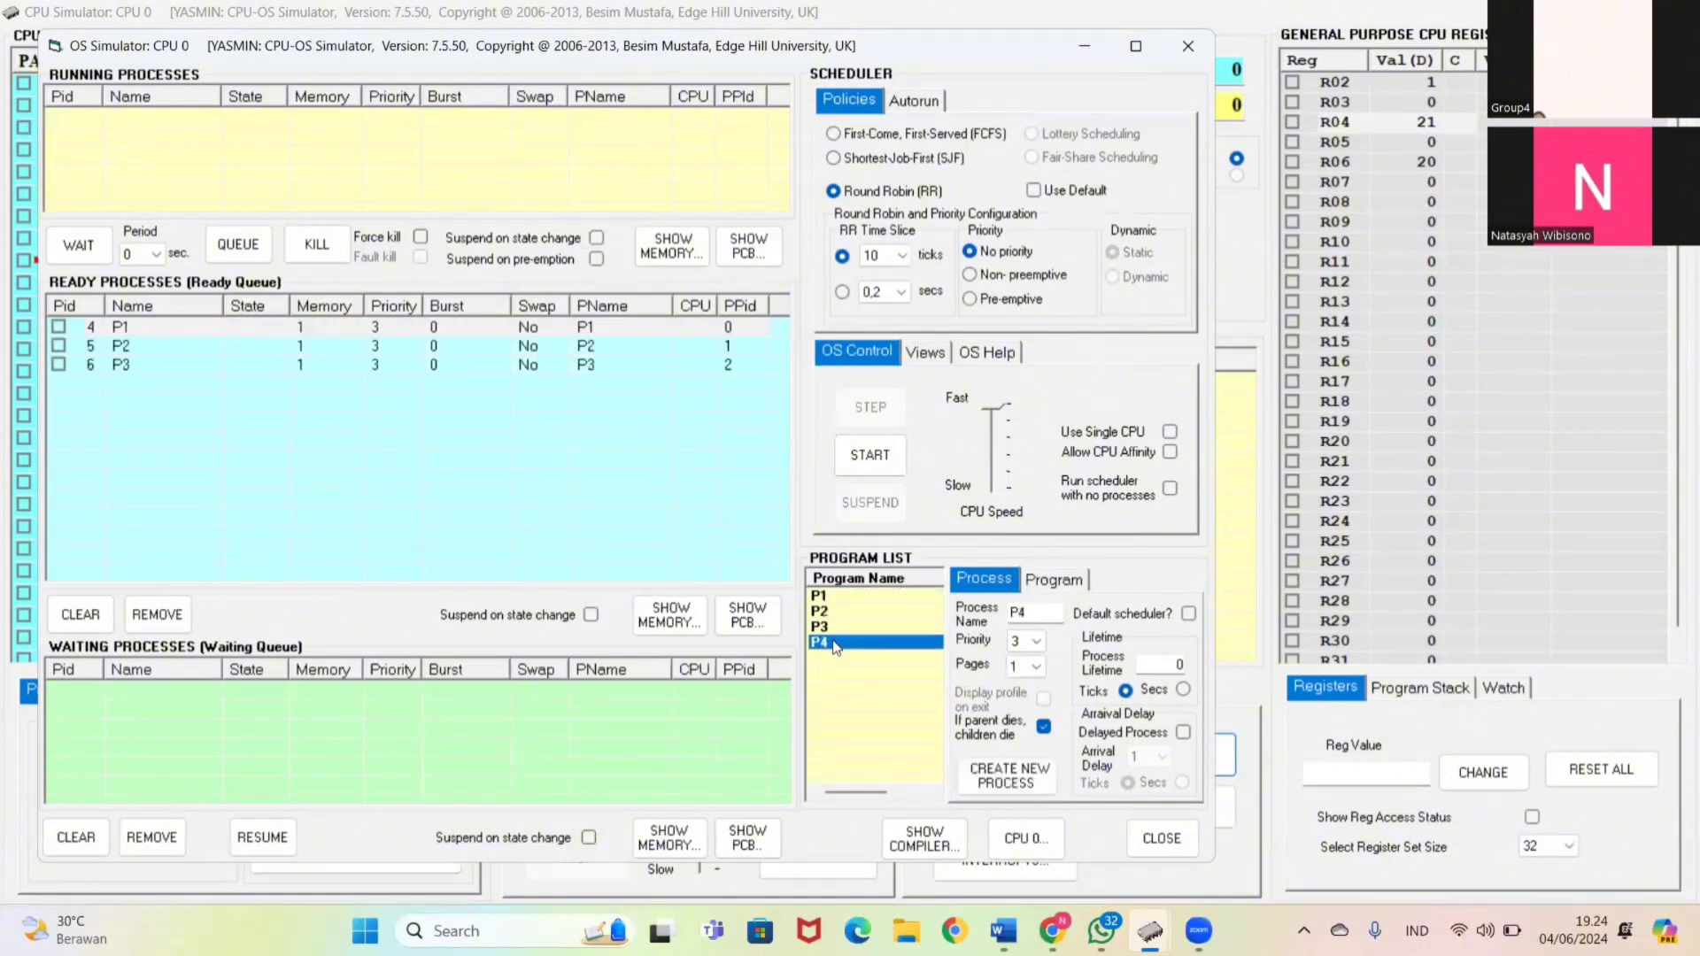
pyautogui.click(879, 463)
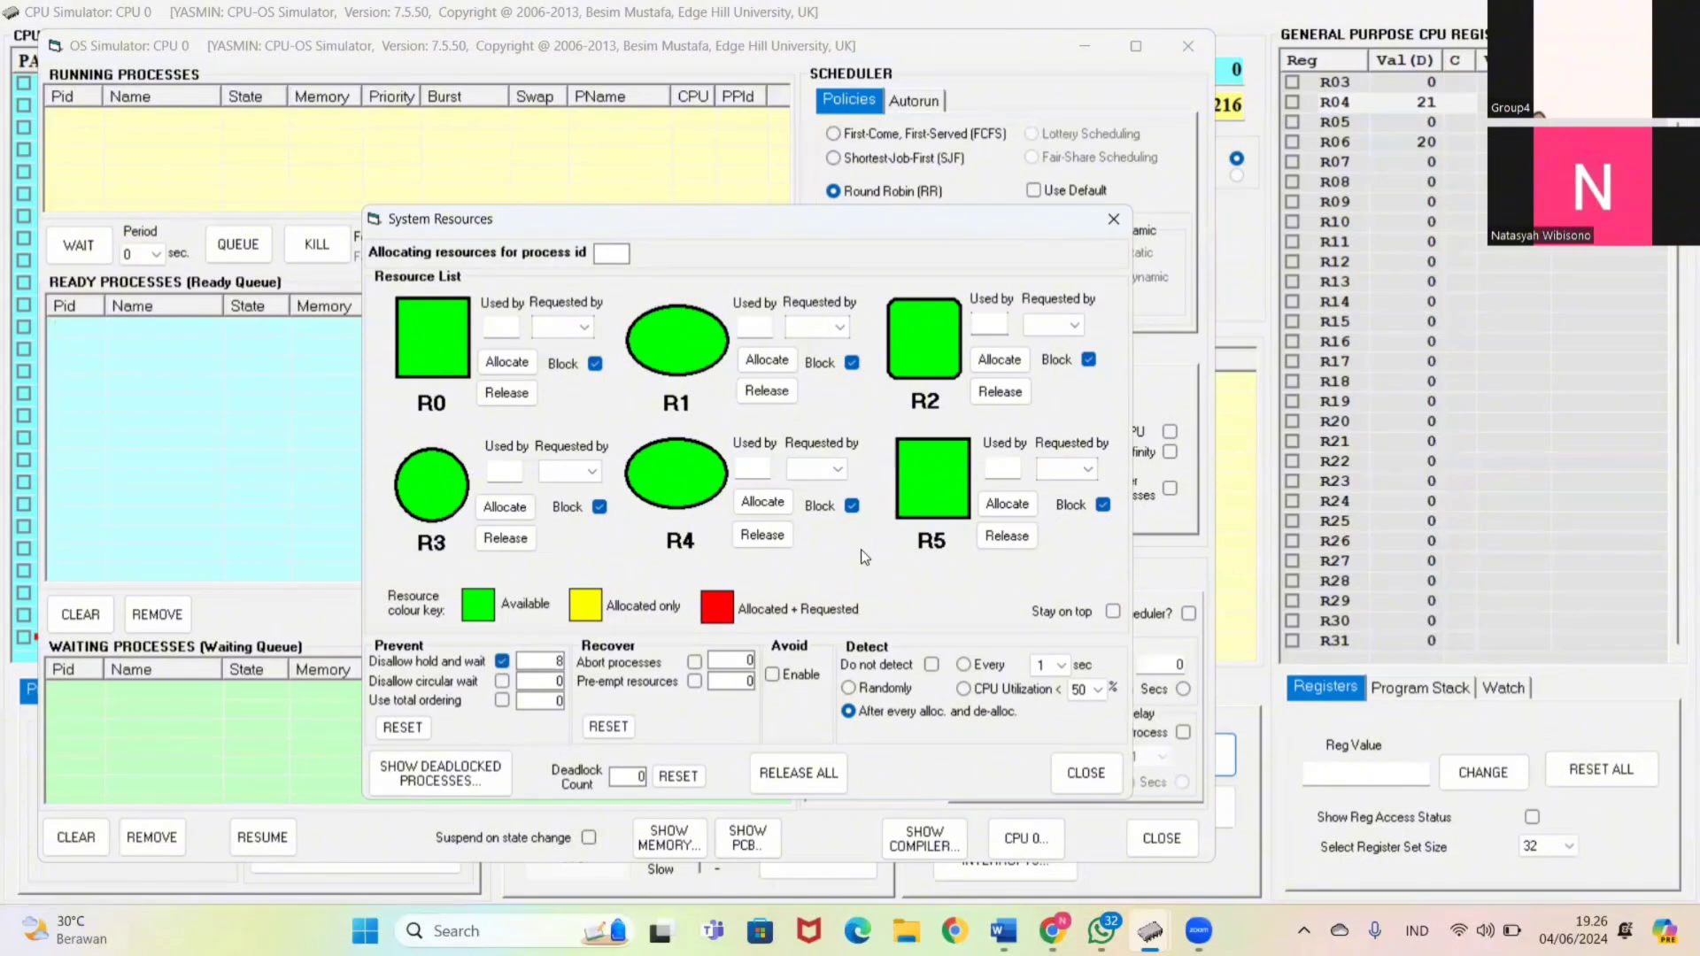
# Switch the prevention from hold and wait to "Disallow circular wait" and run new processes from P1 to P4
pyautogui.click(504, 687)
pyautogui.press('Escape')
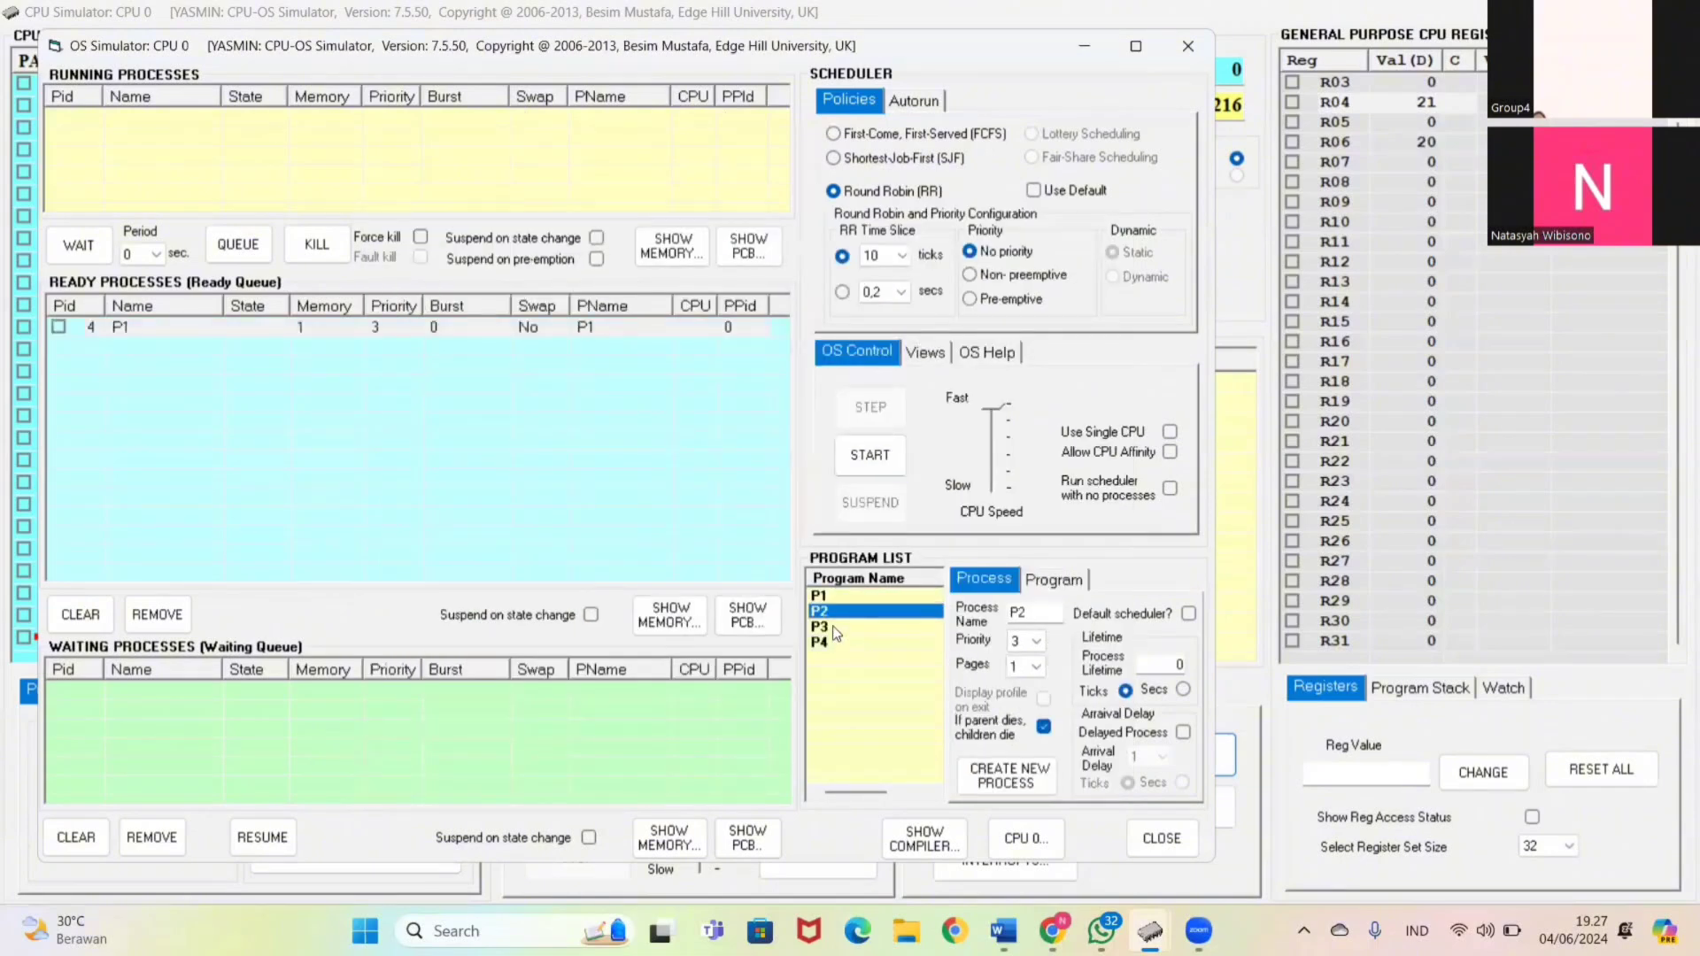
pyautogui.press('Return')
pyautogui.click(836, 630)
pyautogui.press('Return')
pyautogui.click(836, 644)
pyautogui.press('Return')
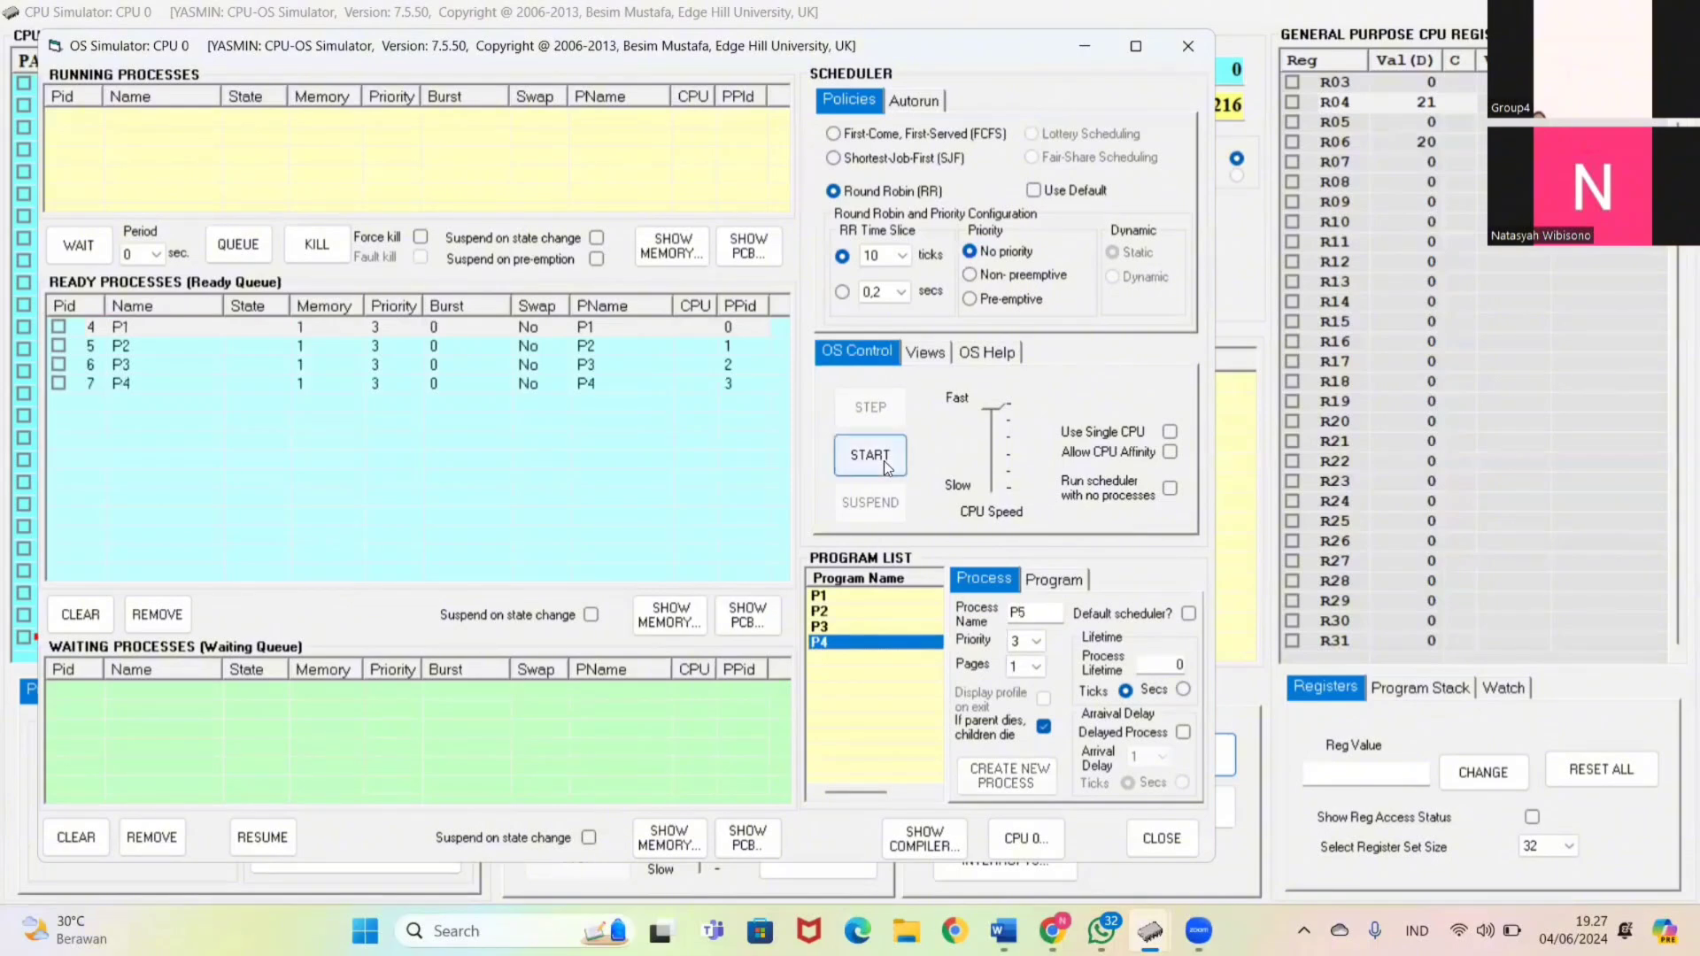
pyautogui.click(870, 454)
# Bring the System Resources window forward during the run and release all allocated resources
pyautogui.moveTo(1151, 931)
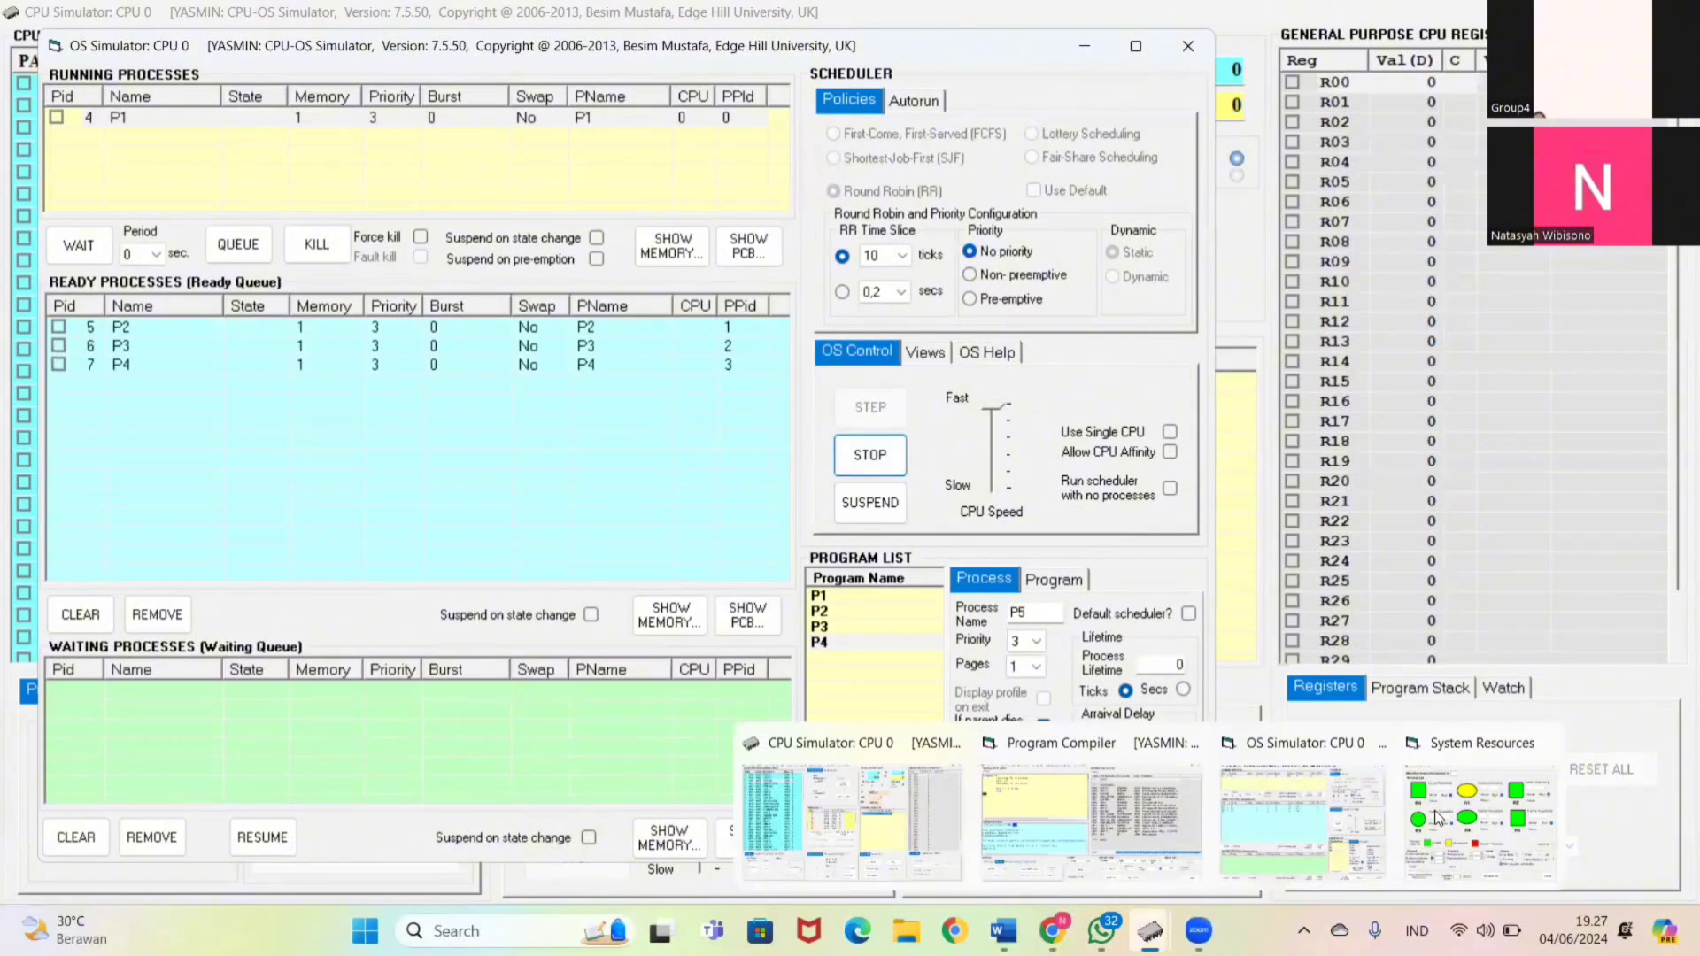
pyautogui.click(1436, 816)
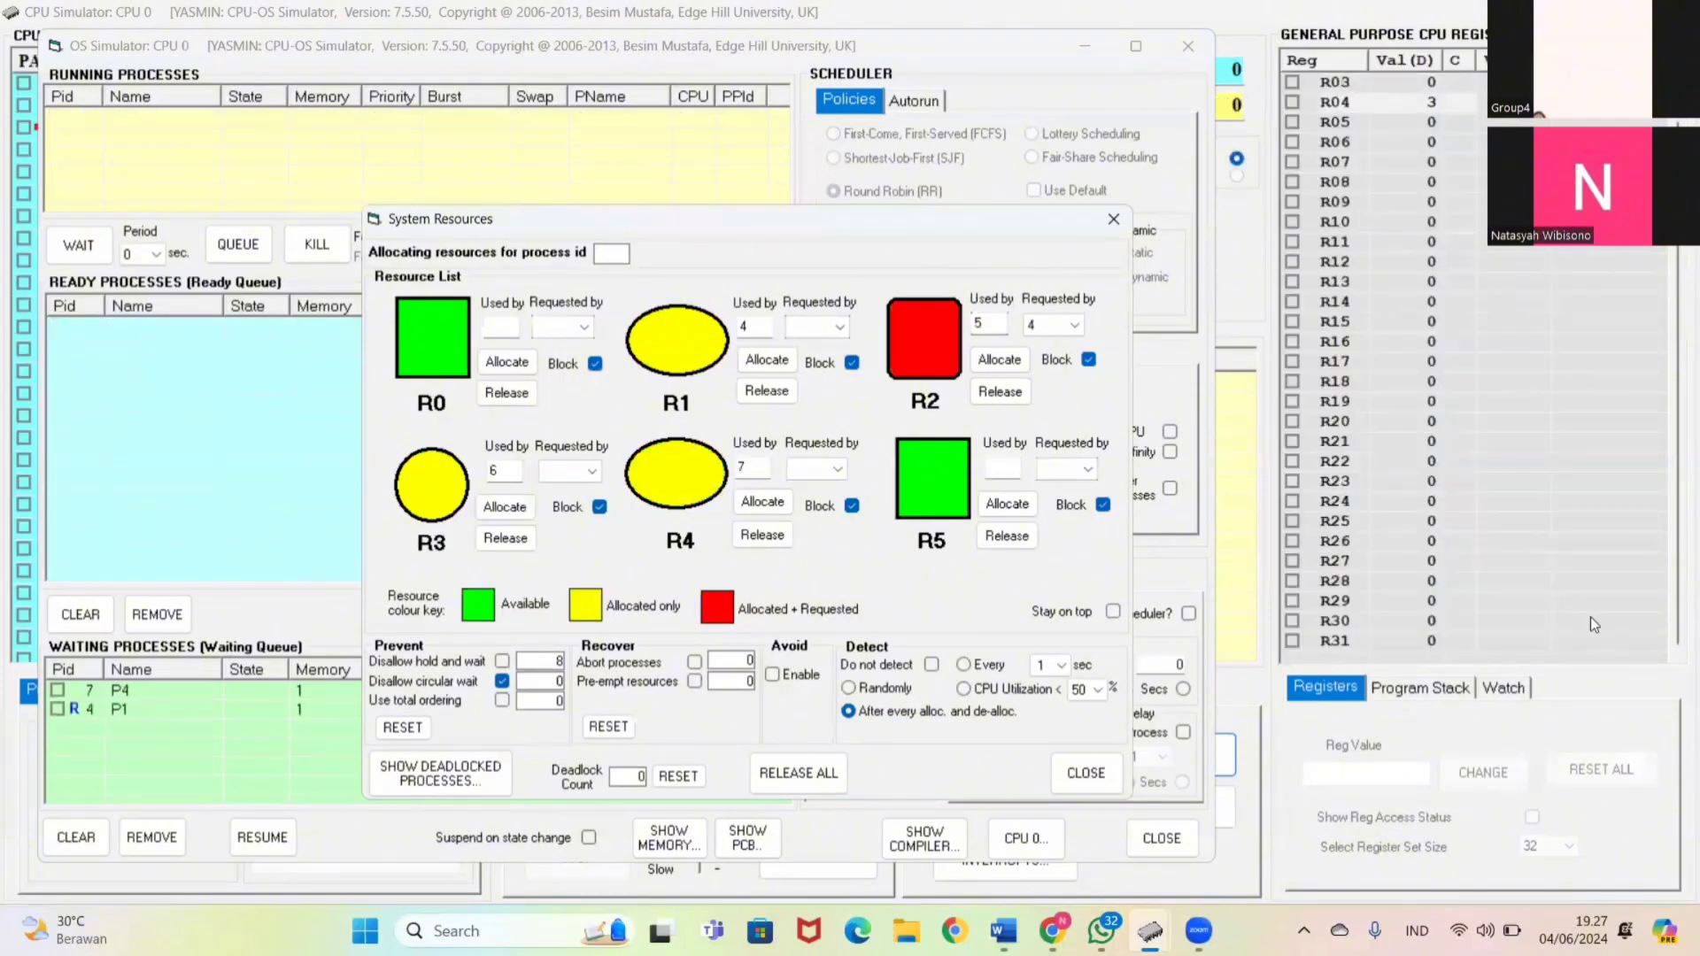
pyautogui.click(783, 777)
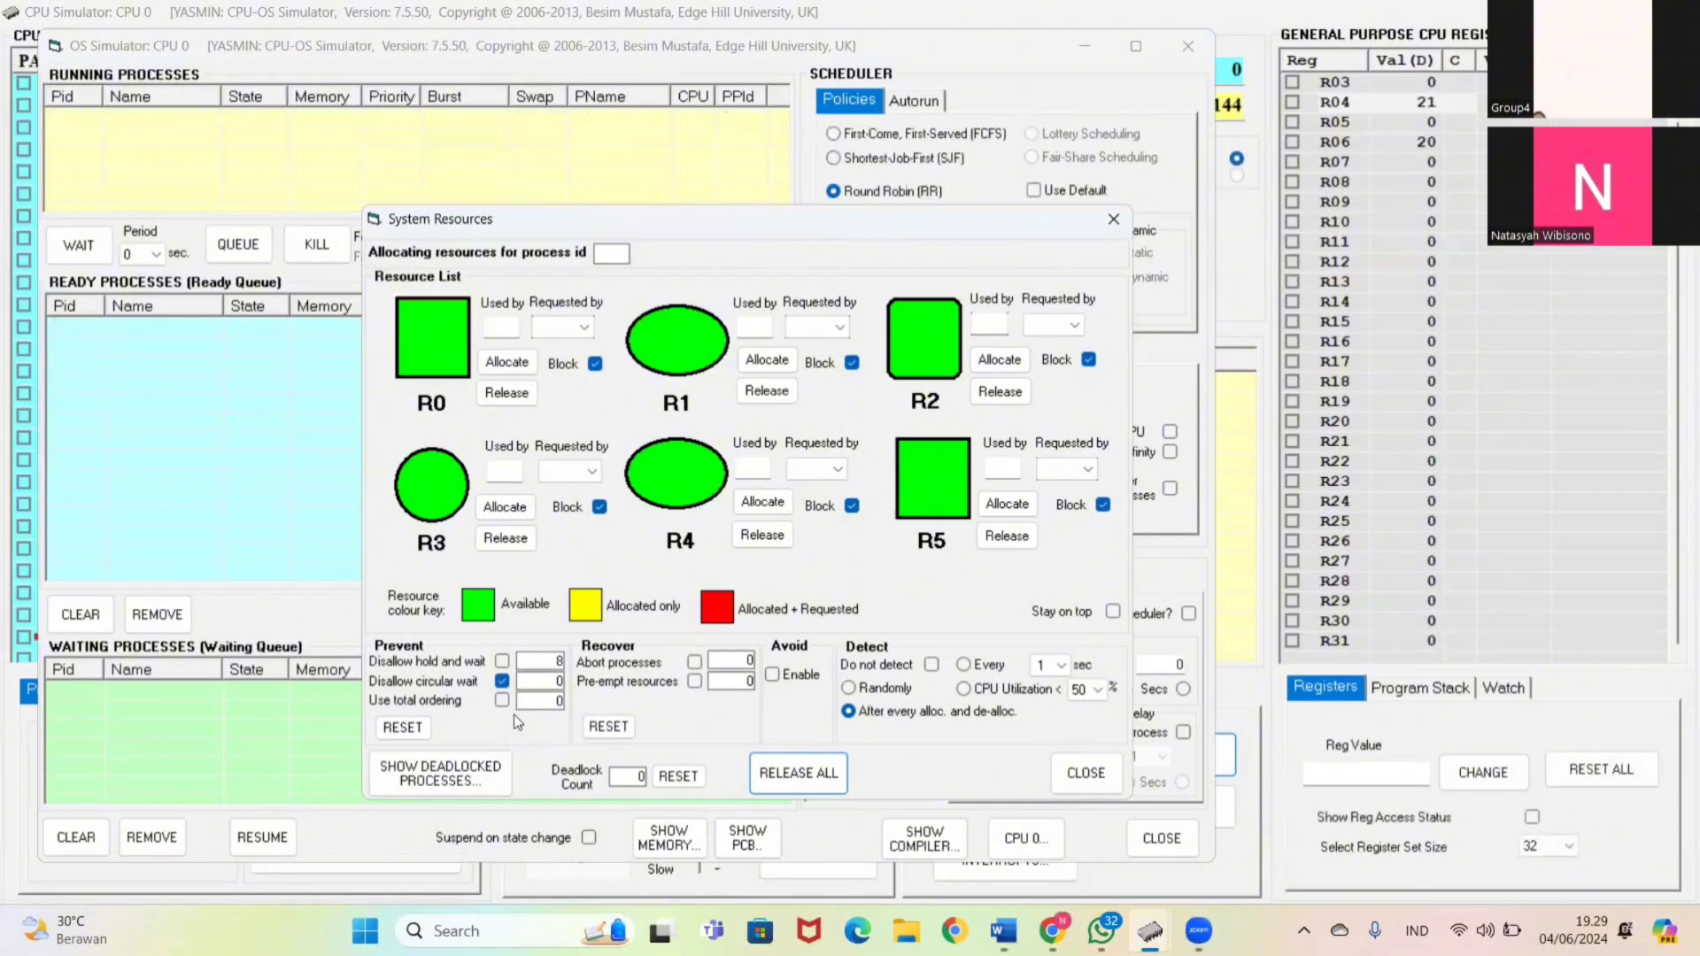
# Replace "Disallow circular wait" with "Use total ordering" and run new processes created from P1 to P4
pyautogui.click(502, 700)
pyautogui.click(502, 682)
pyautogui.click(820, 596)
pyautogui.click(824, 611)
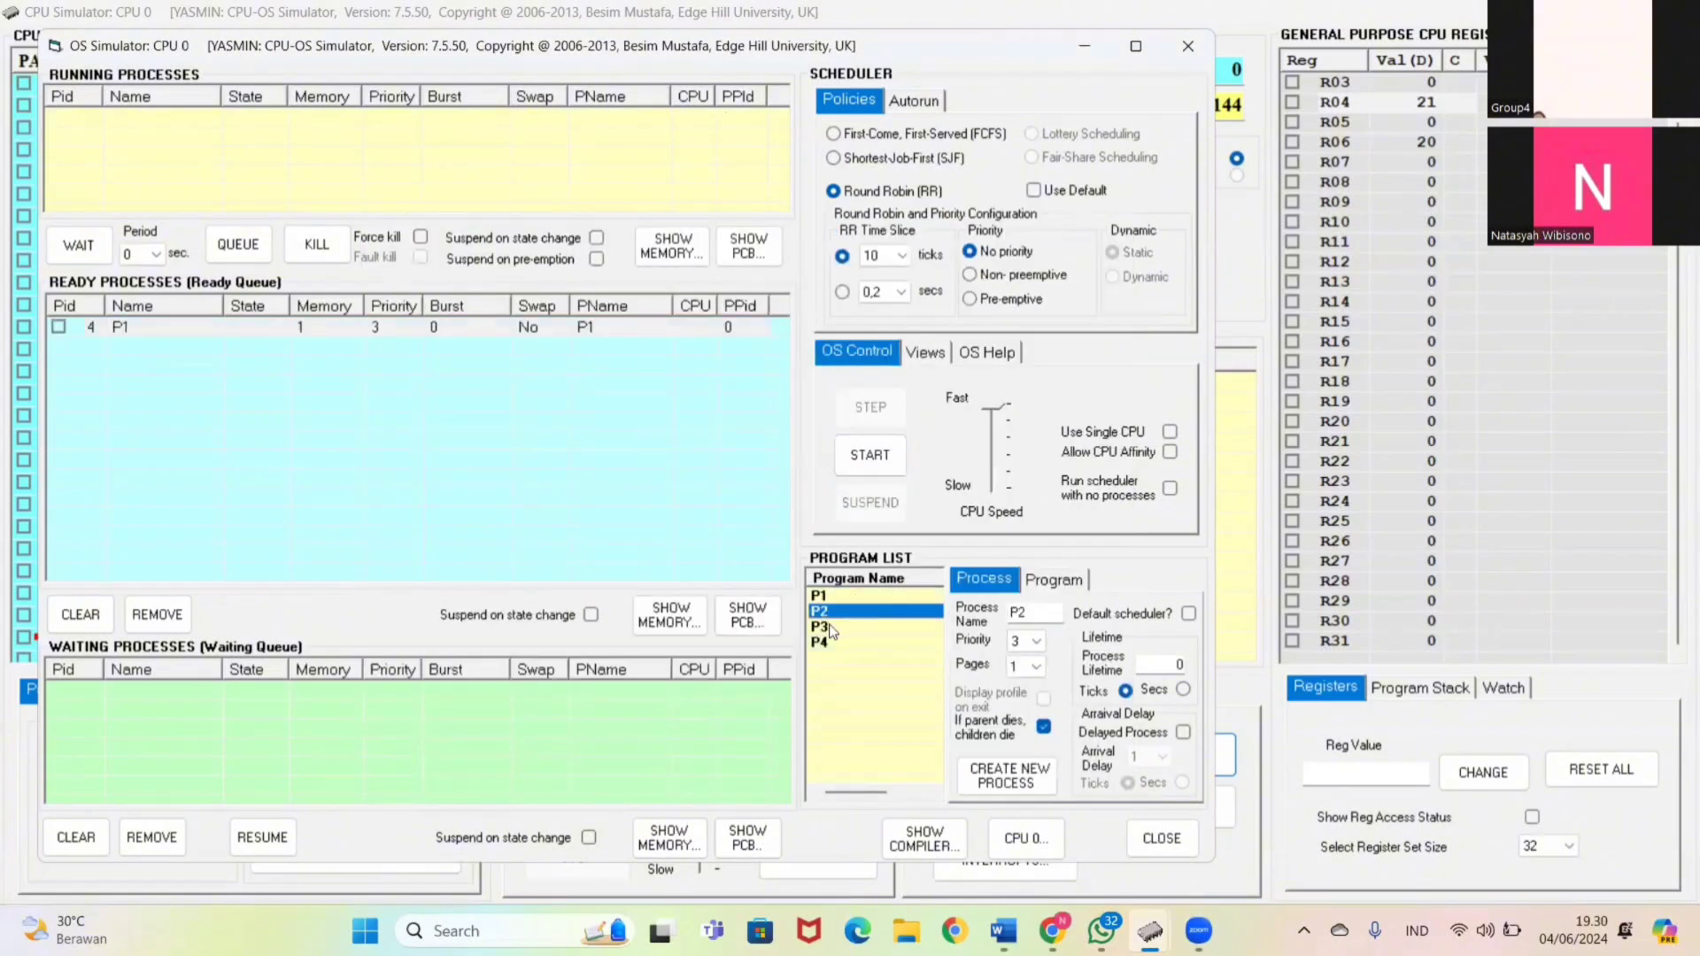
pyautogui.click(821, 626)
pyautogui.click(829, 645)
pyautogui.click(870, 454)
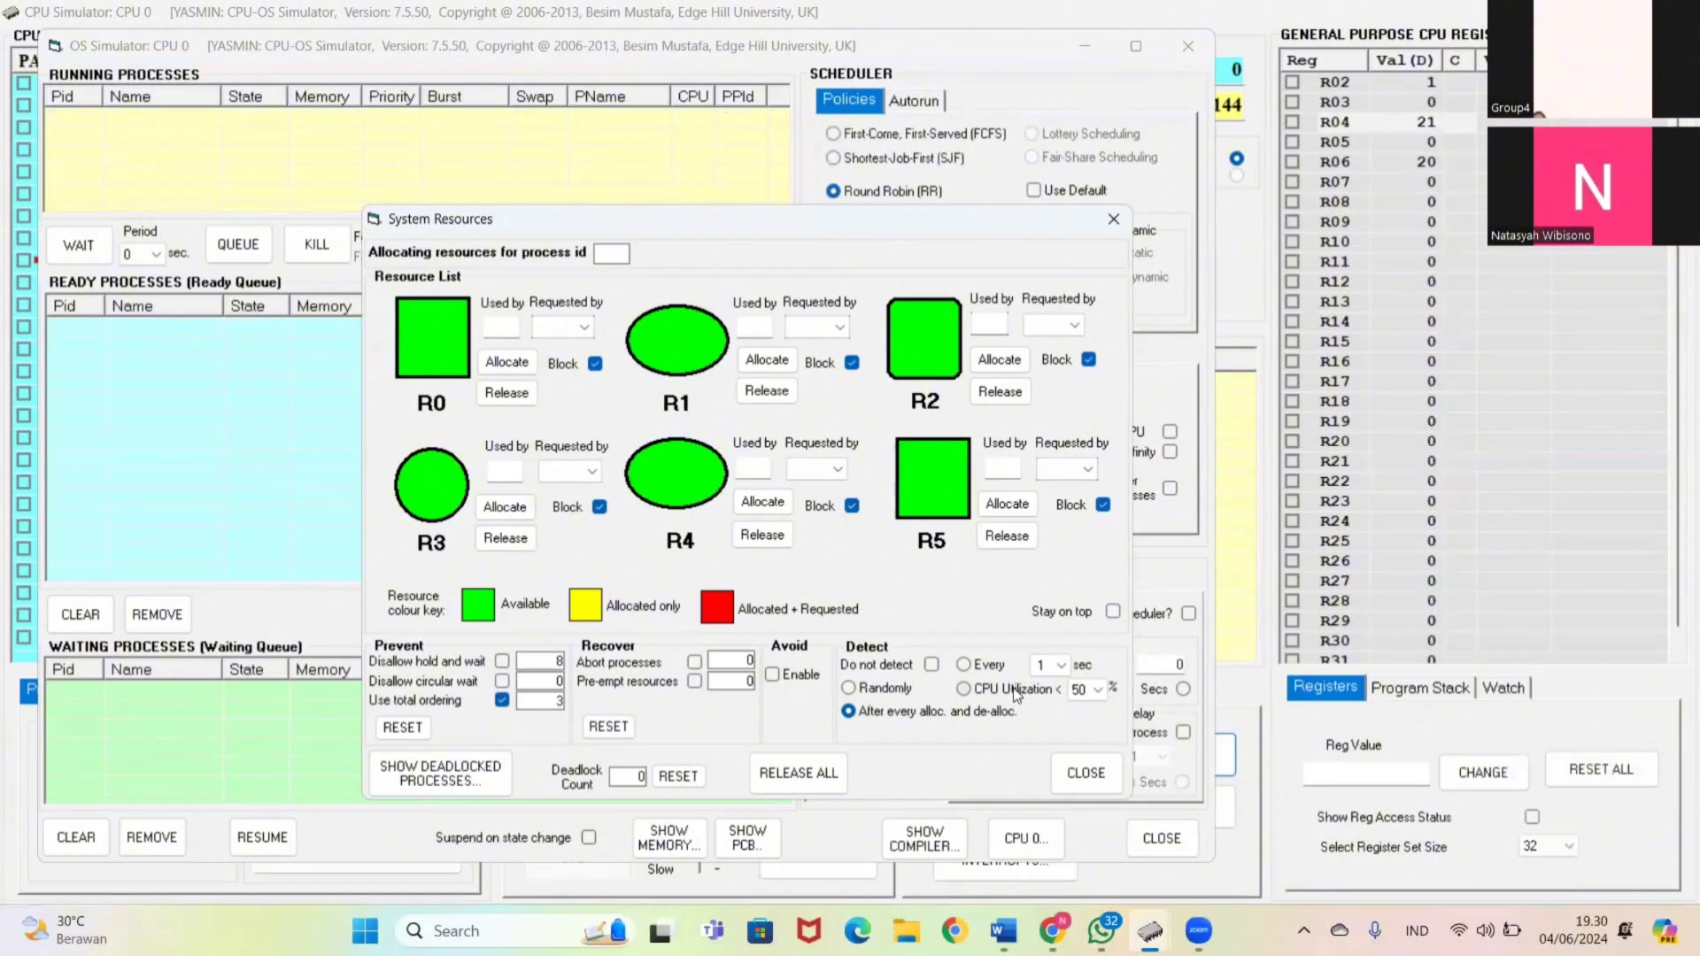
# Turn off total ordering, enable "Abort processes" recovery, and run new processes created from P1 to P4
pyautogui.click(501, 699)
pyautogui.doubleClick(822, 603)
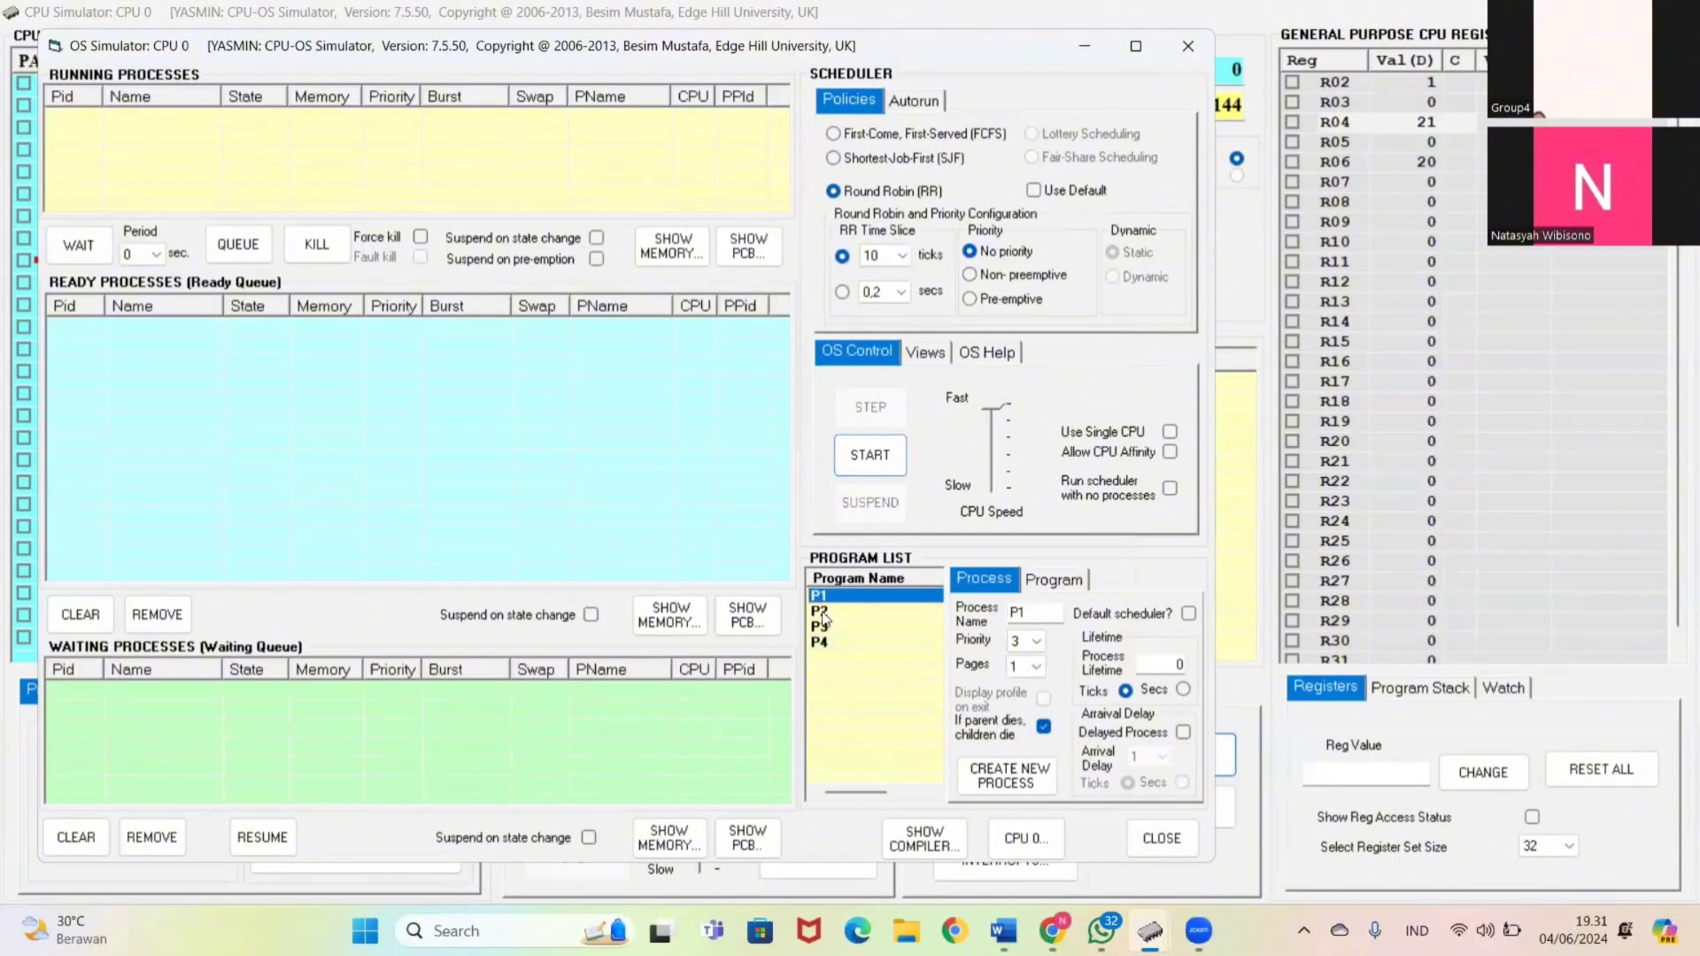
pyautogui.doubleClick(822, 613)
pyautogui.click(827, 628)
pyautogui.doubleClick(827, 629)
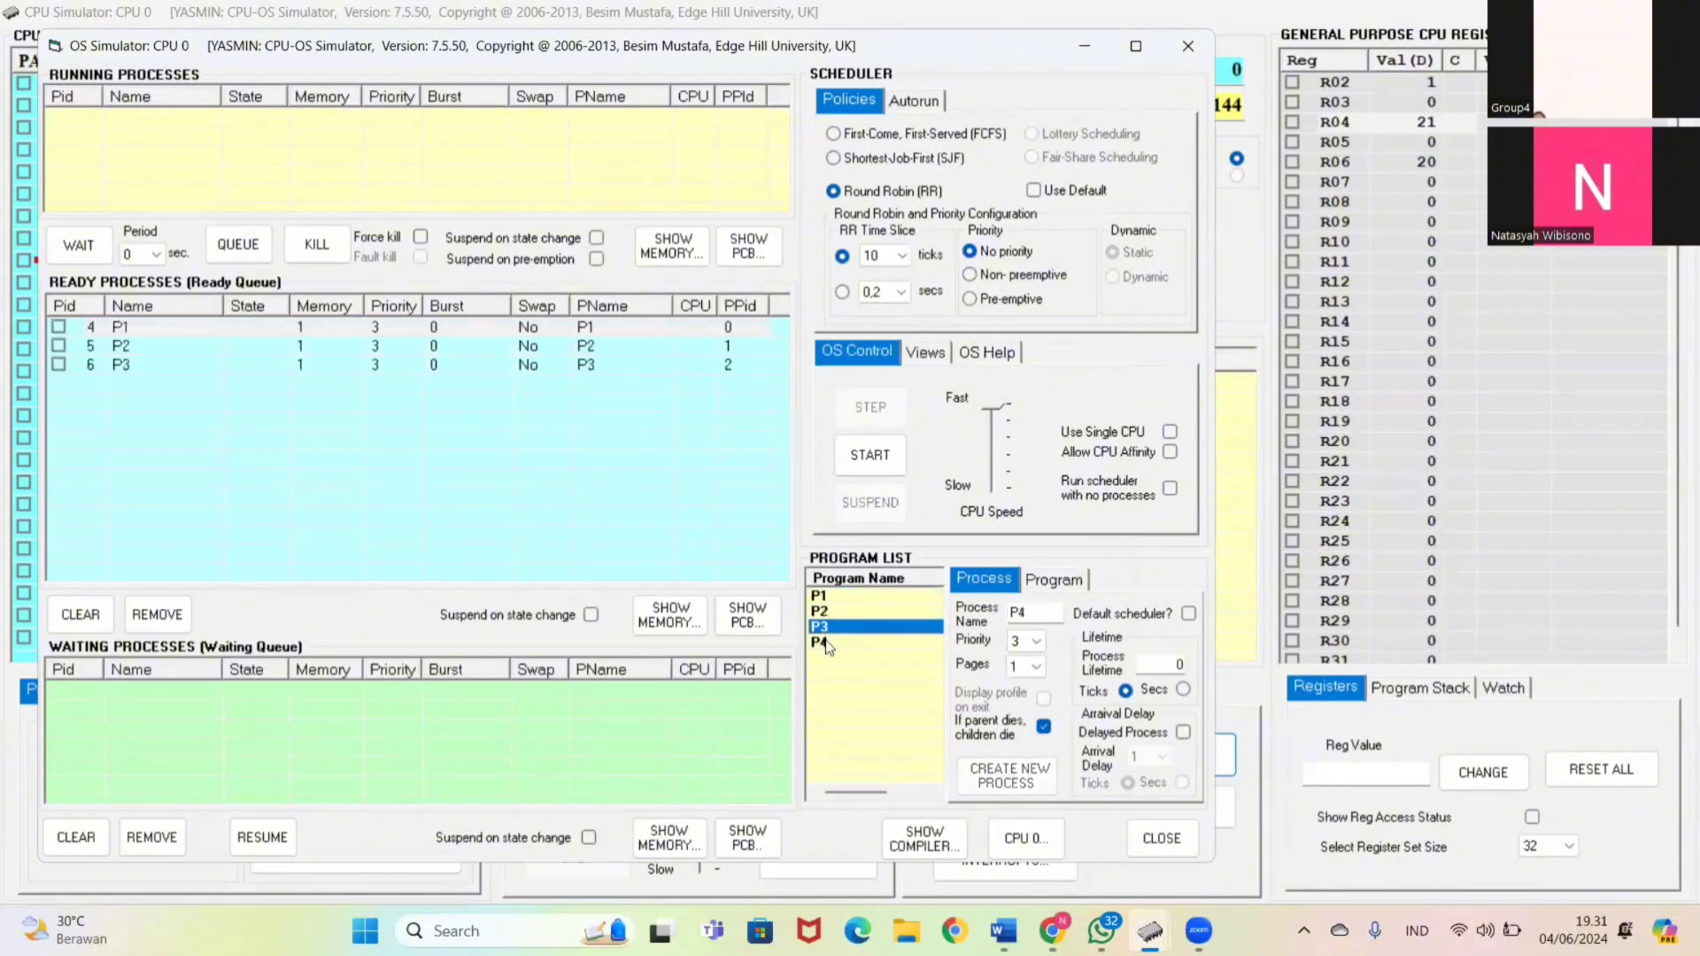
pyautogui.doubleClick(822, 641)
pyautogui.click(870, 456)
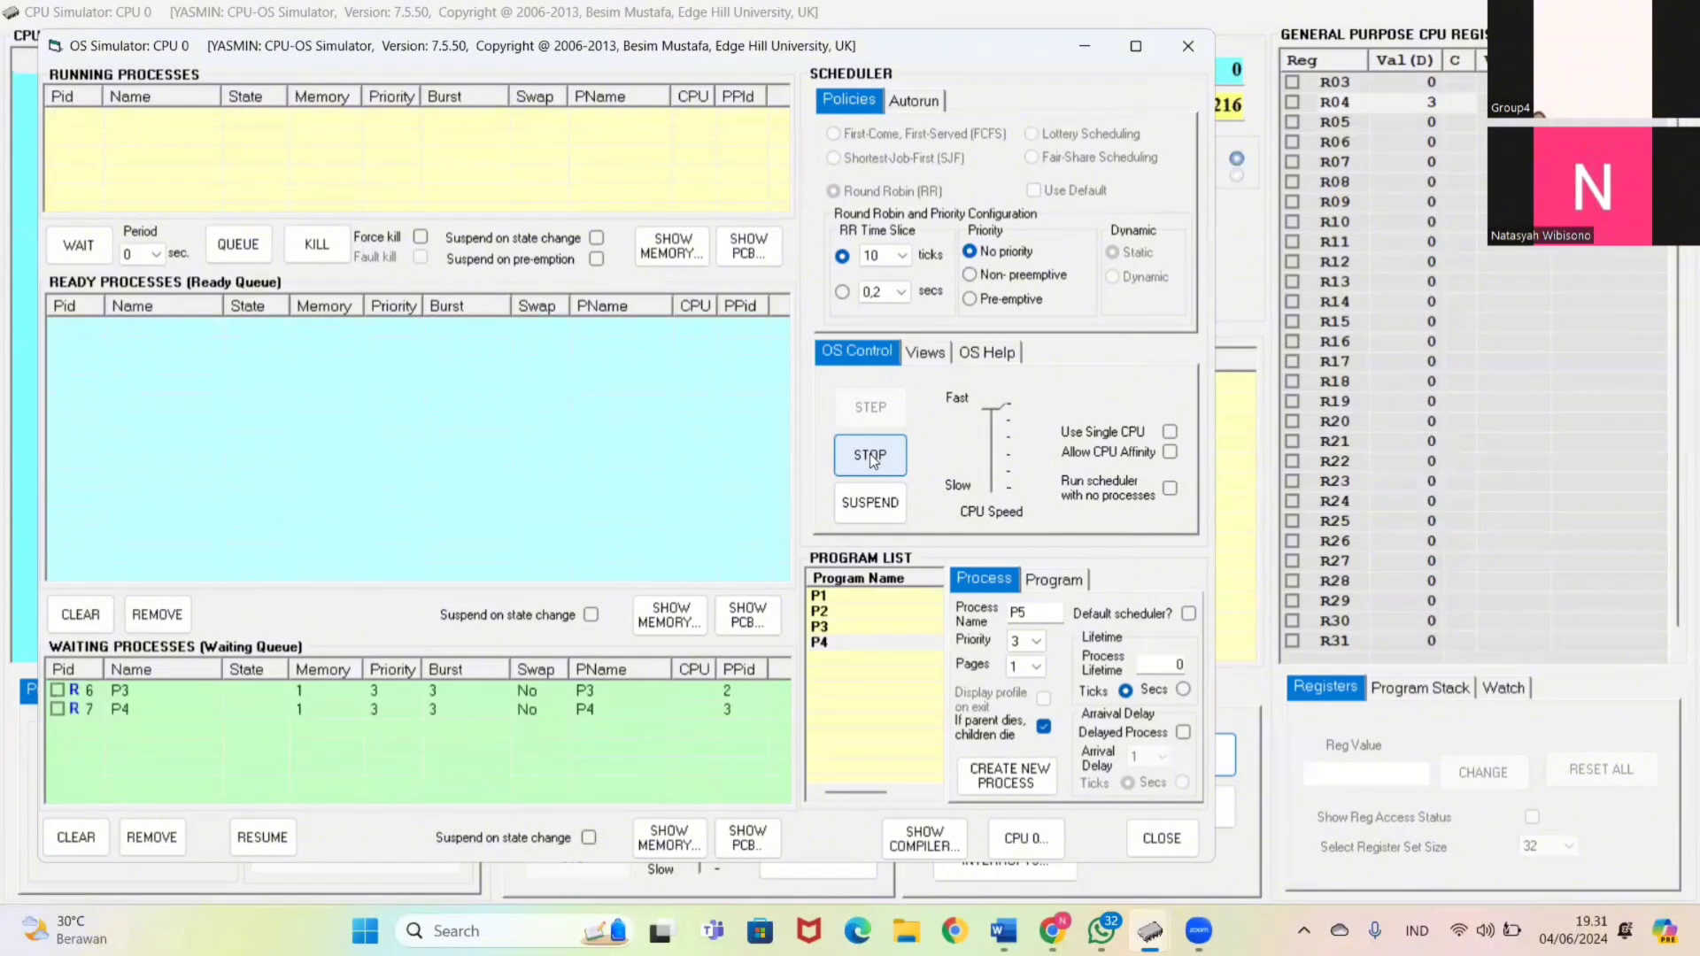
# Return to the System Resources window and switch recovery from "Abort processes" to "Pre-empt resources"
pyautogui.moveTo(1150, 932)
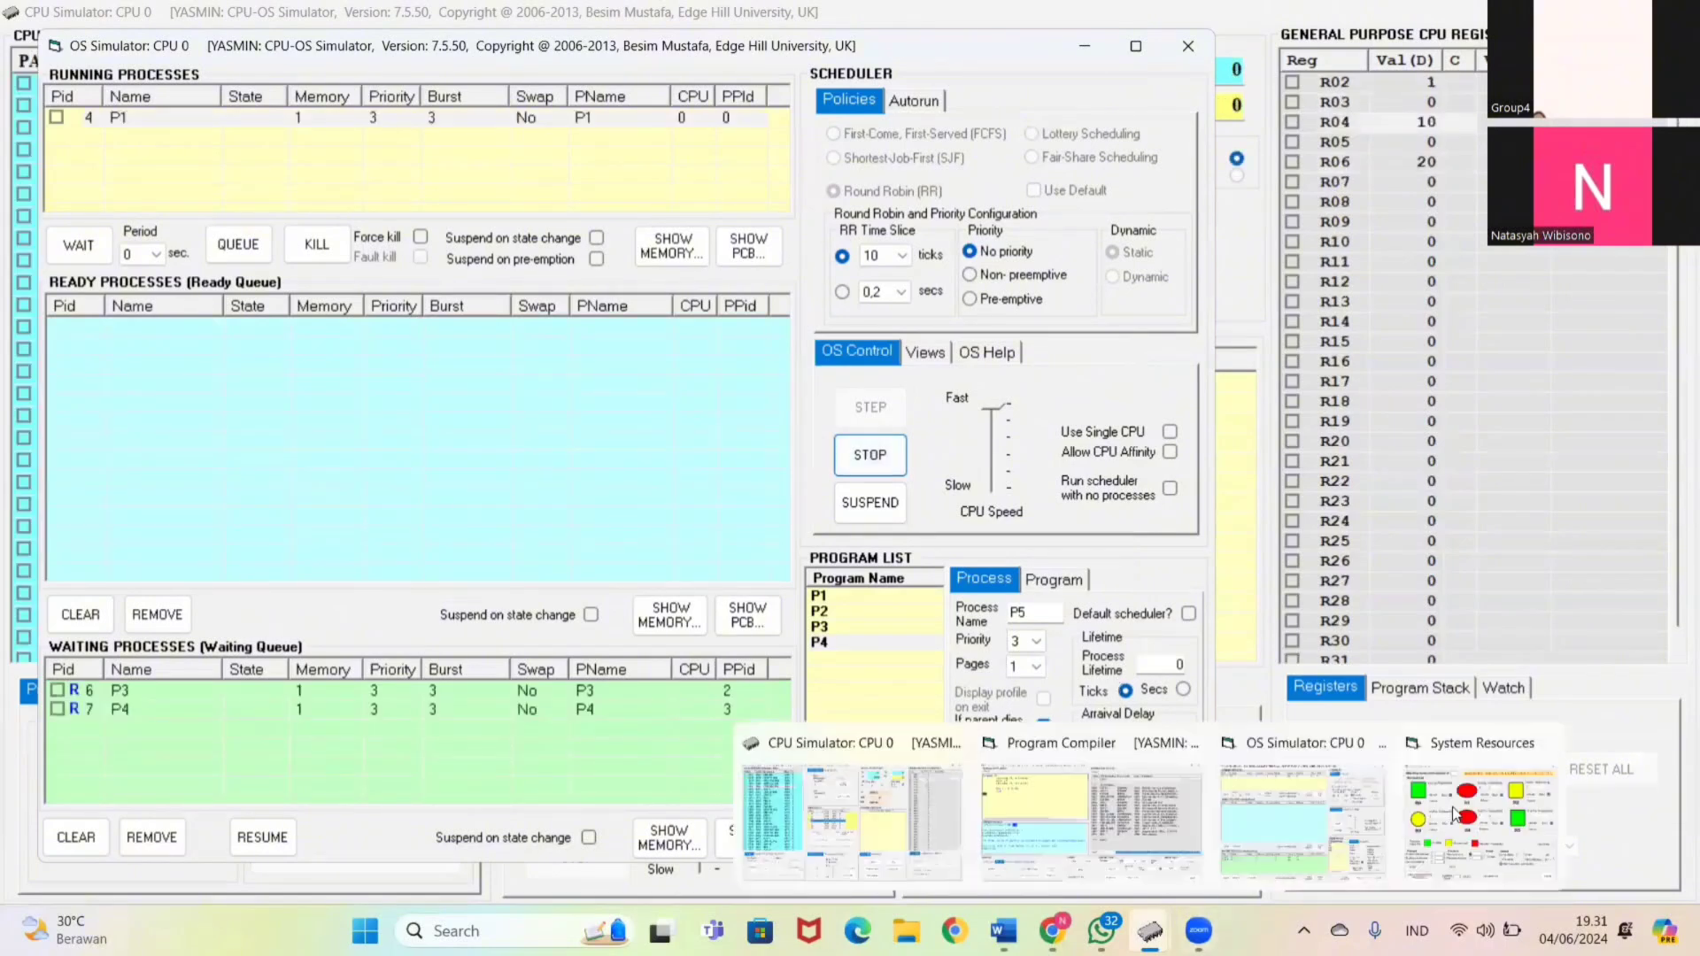
pyautogui.click(1466, 809)
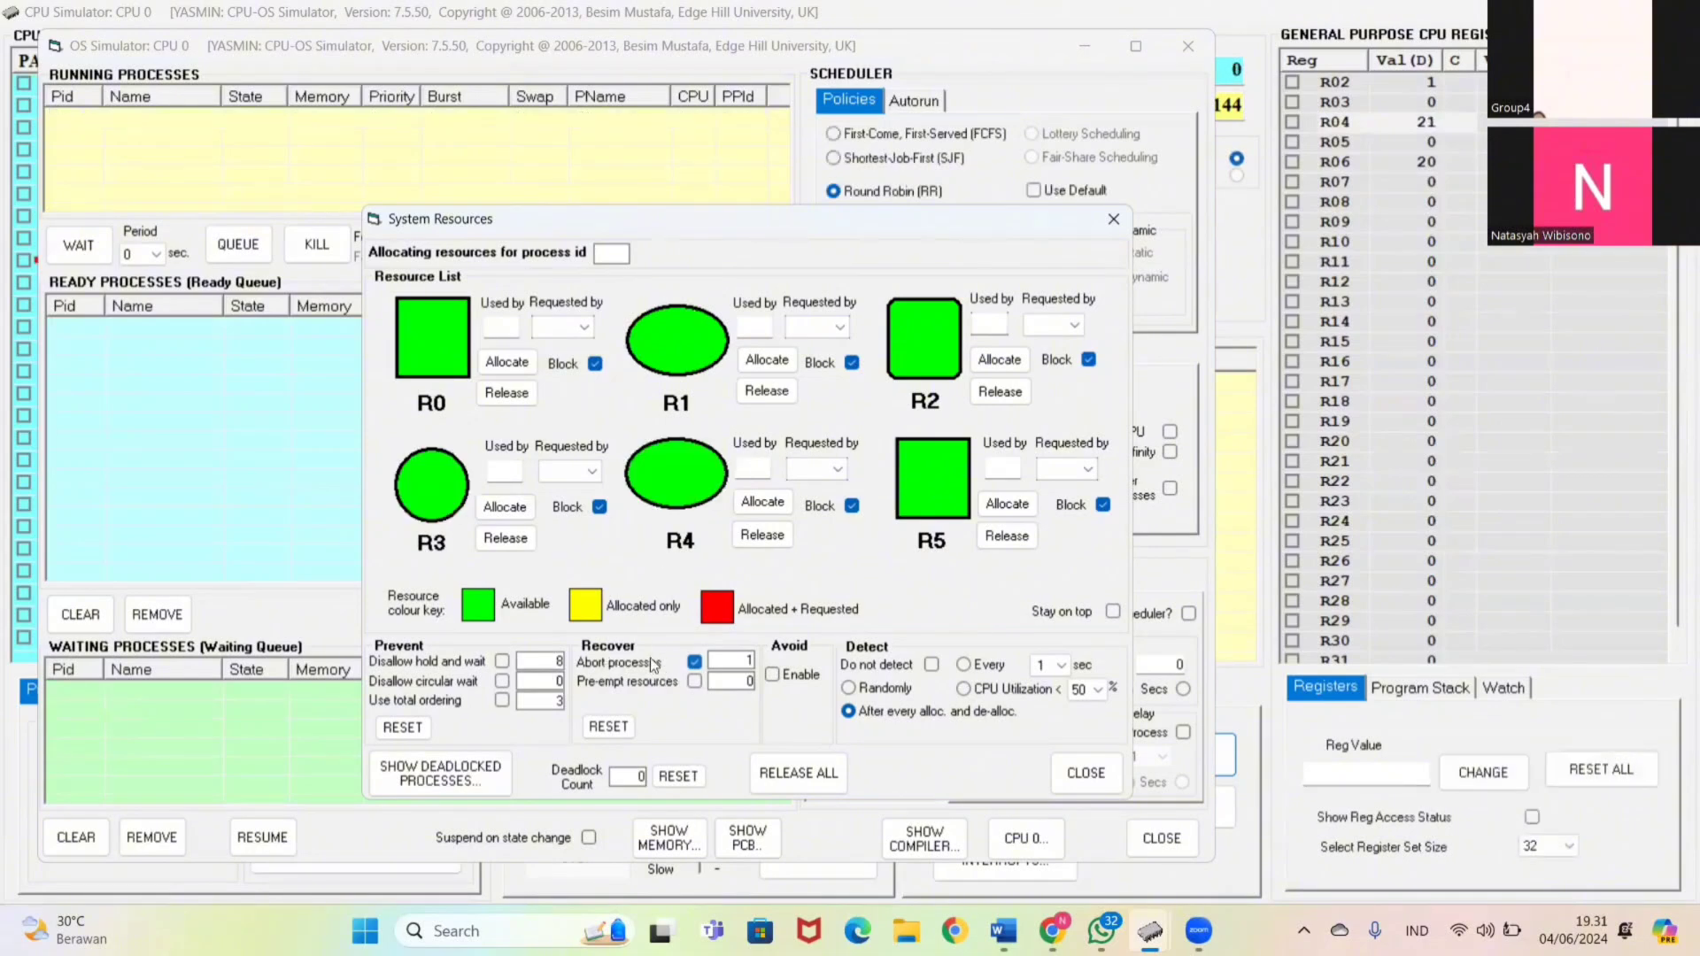
pyautogui.click(695, 663)
pyautogui.click(695, 682)
# Create one process each from P1, P2, P3 and P4 and start the scheduler
pyautogui.doubleClick(831, 597)
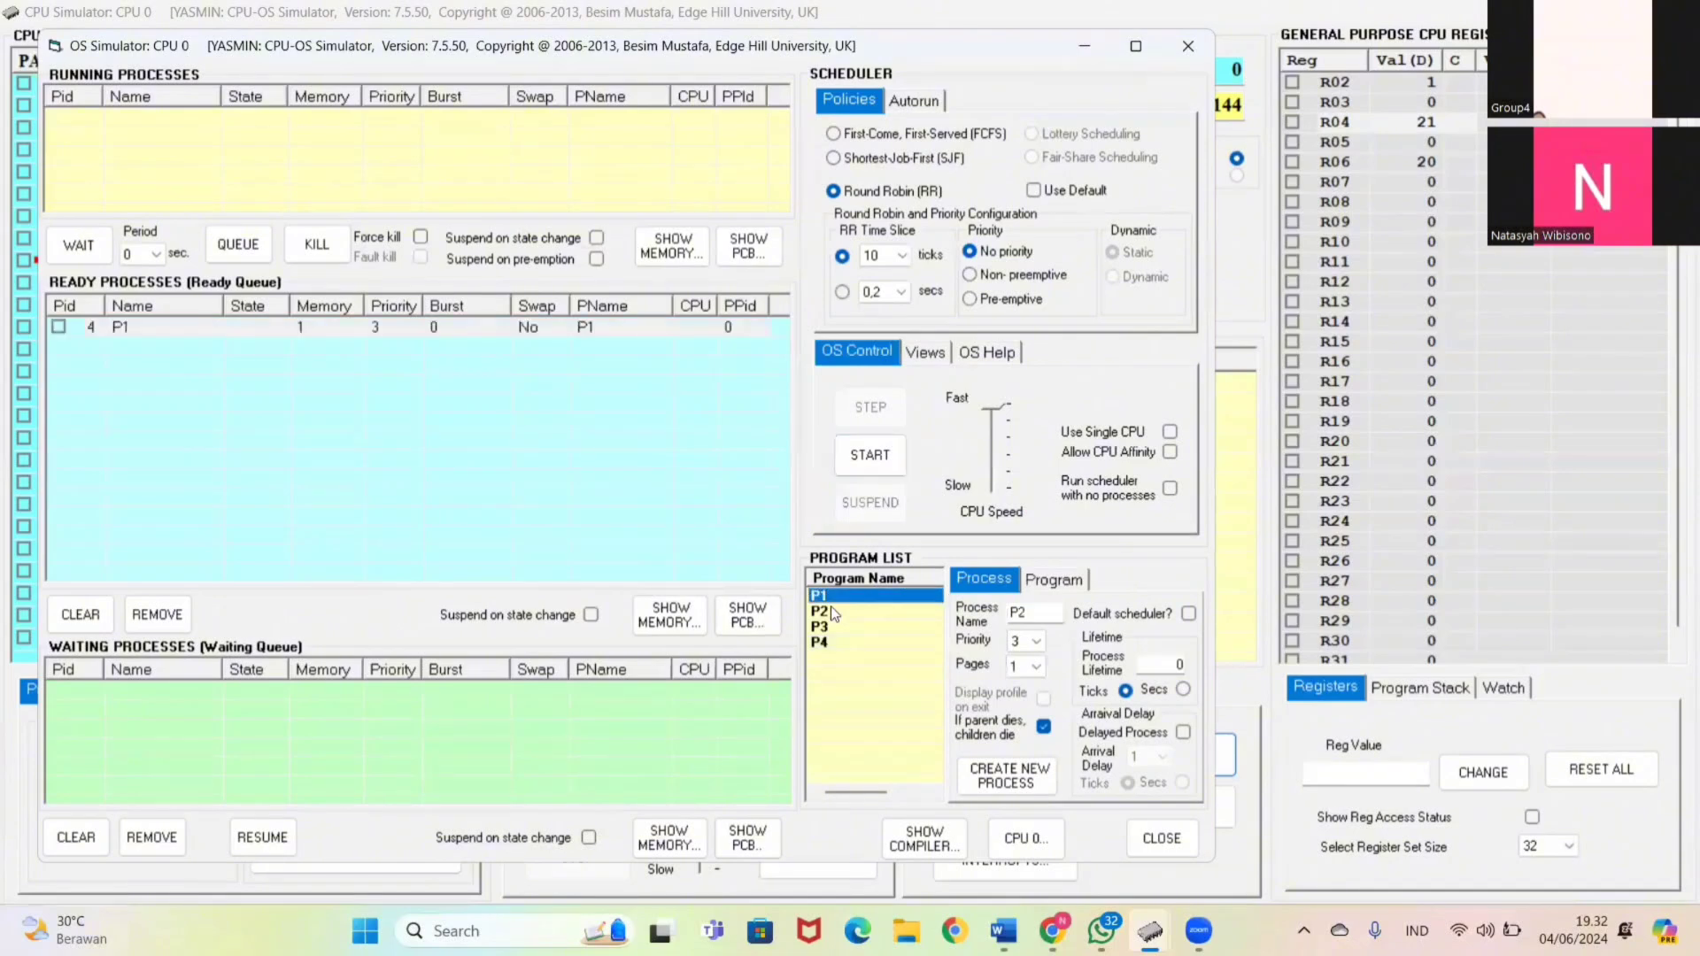
pyautogui.doubleClick(831, 609)
pyautogui.doubleClick(828, 627)
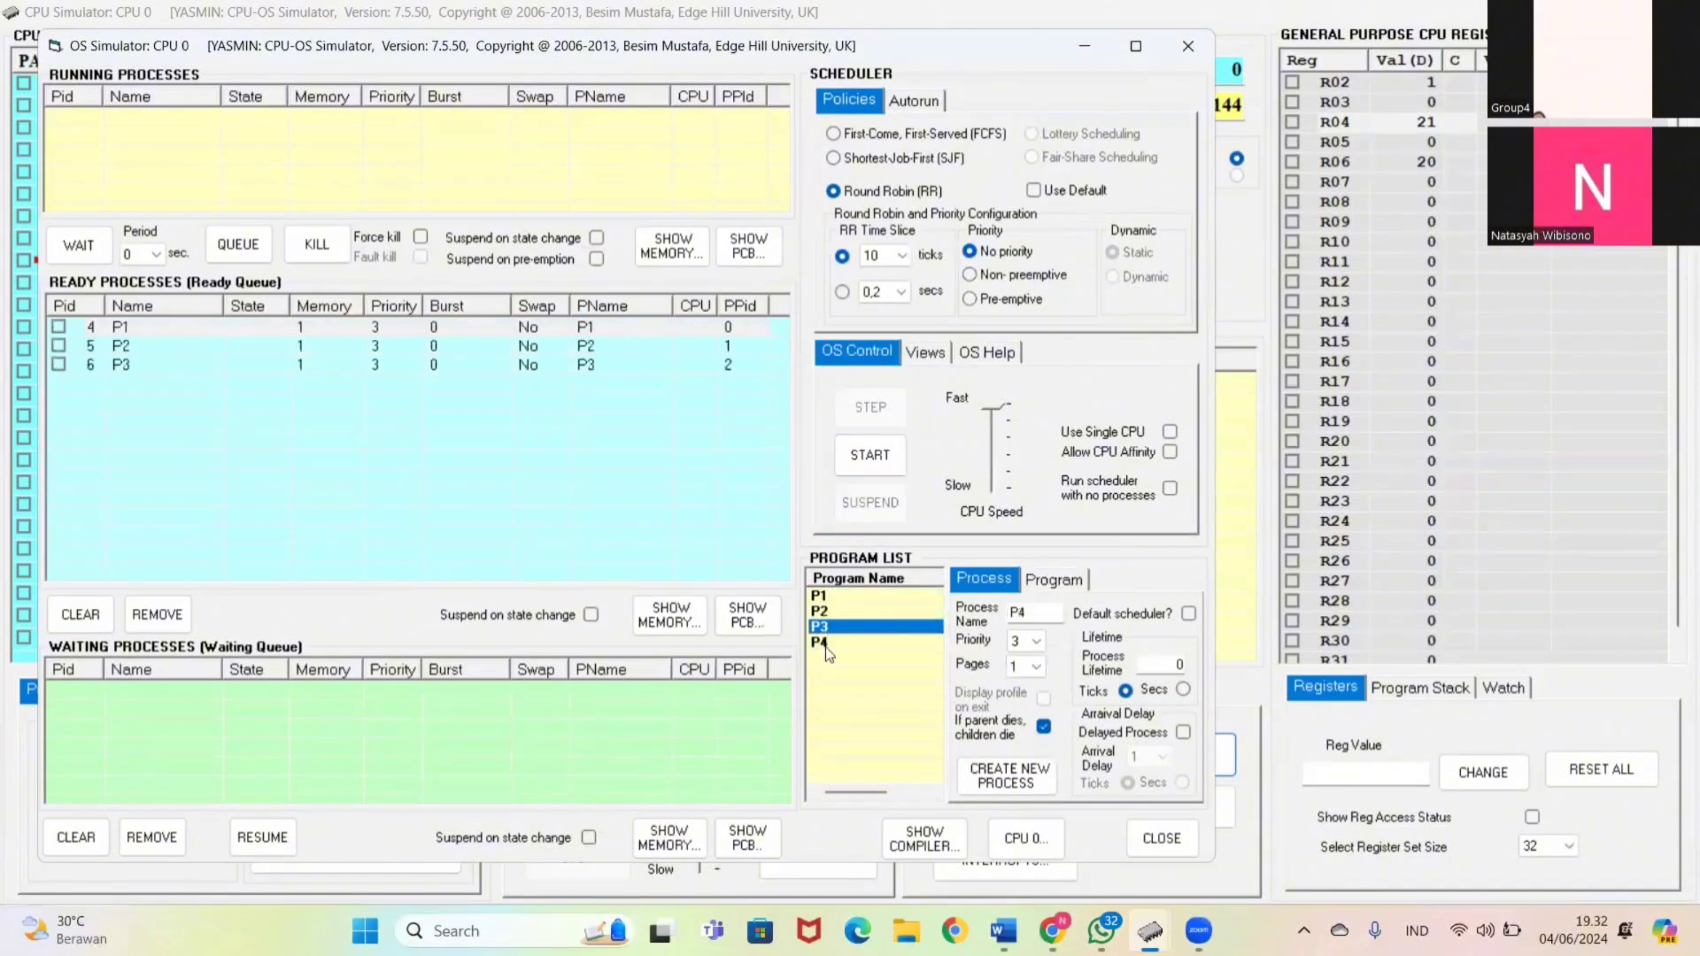
pyautogui.doubleClick(828, 643)
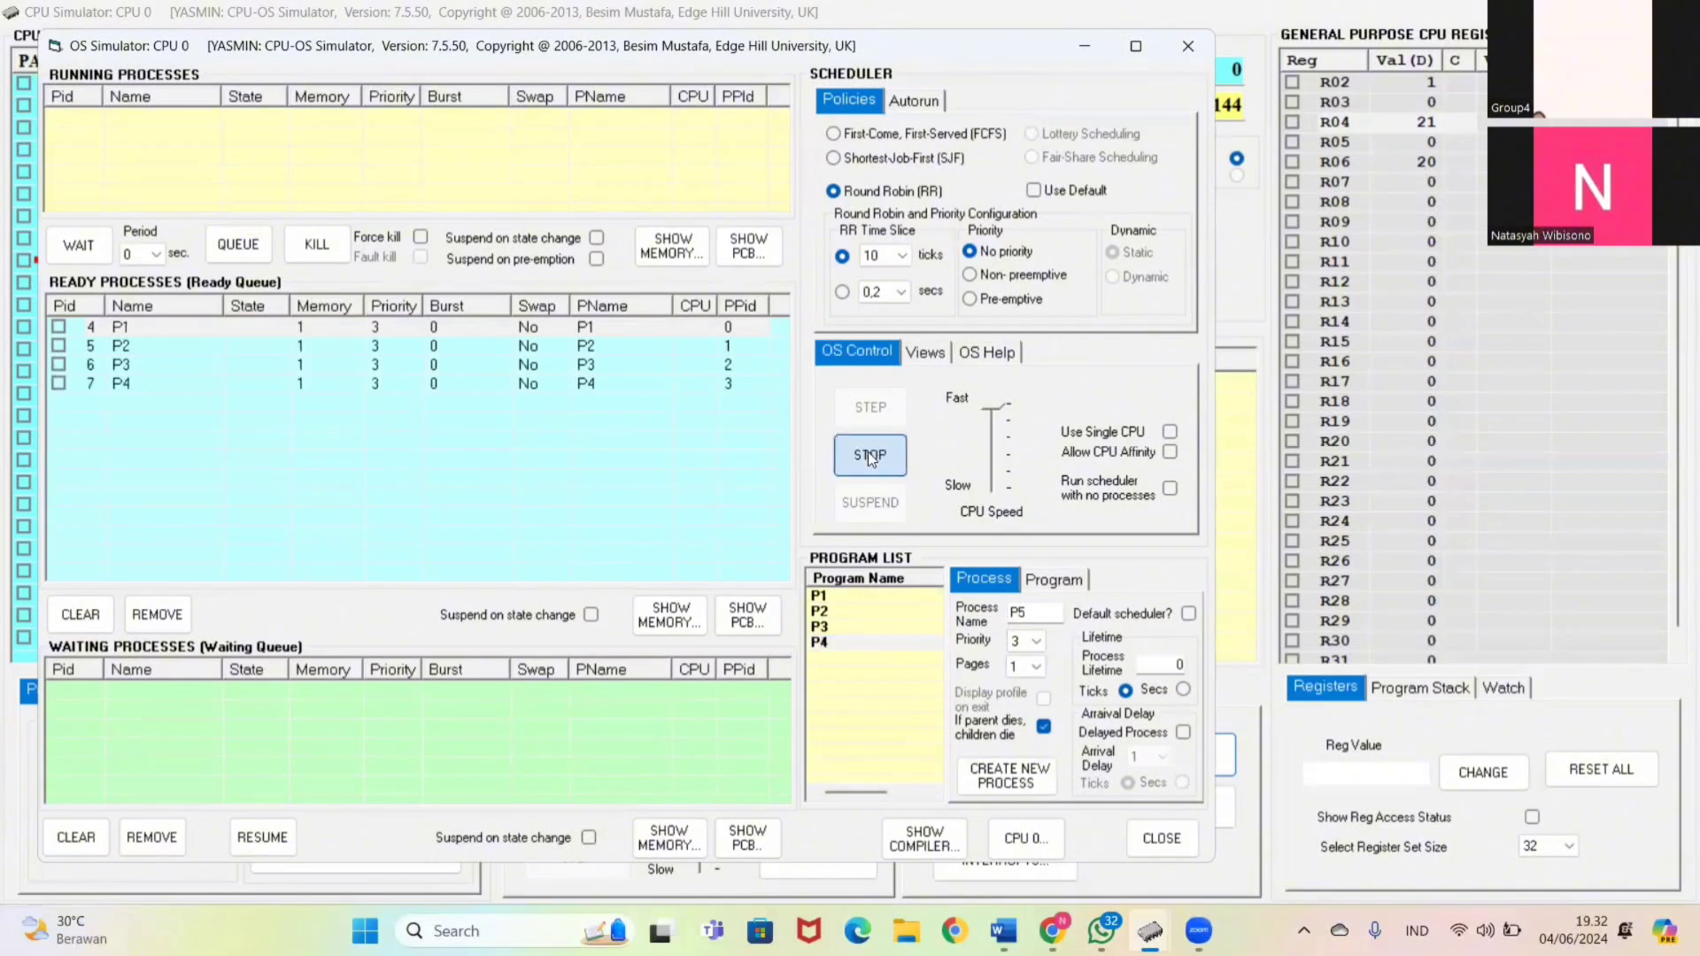
pyautogui.click(868, 453)
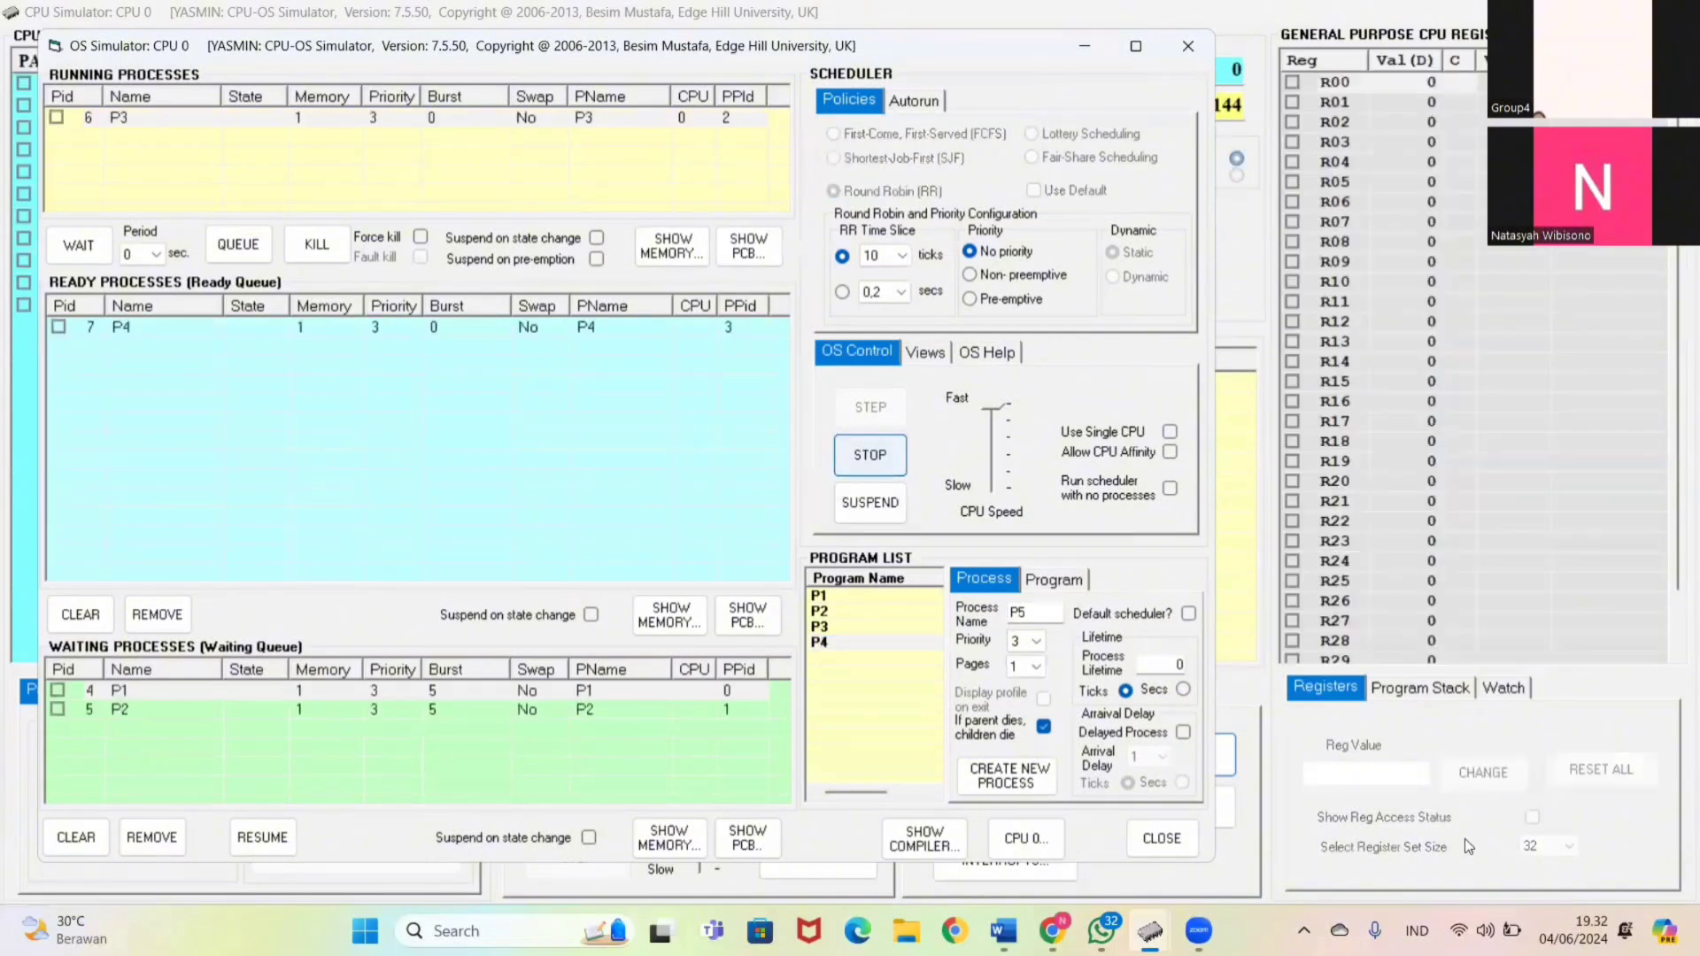
# Back in System Resources, turn off "Pre-empt resources" recovery and enable "Do not detect" for deadlocks
pyautogui.moveTo(1150, 931)
pyautogui.click(1480, 810)
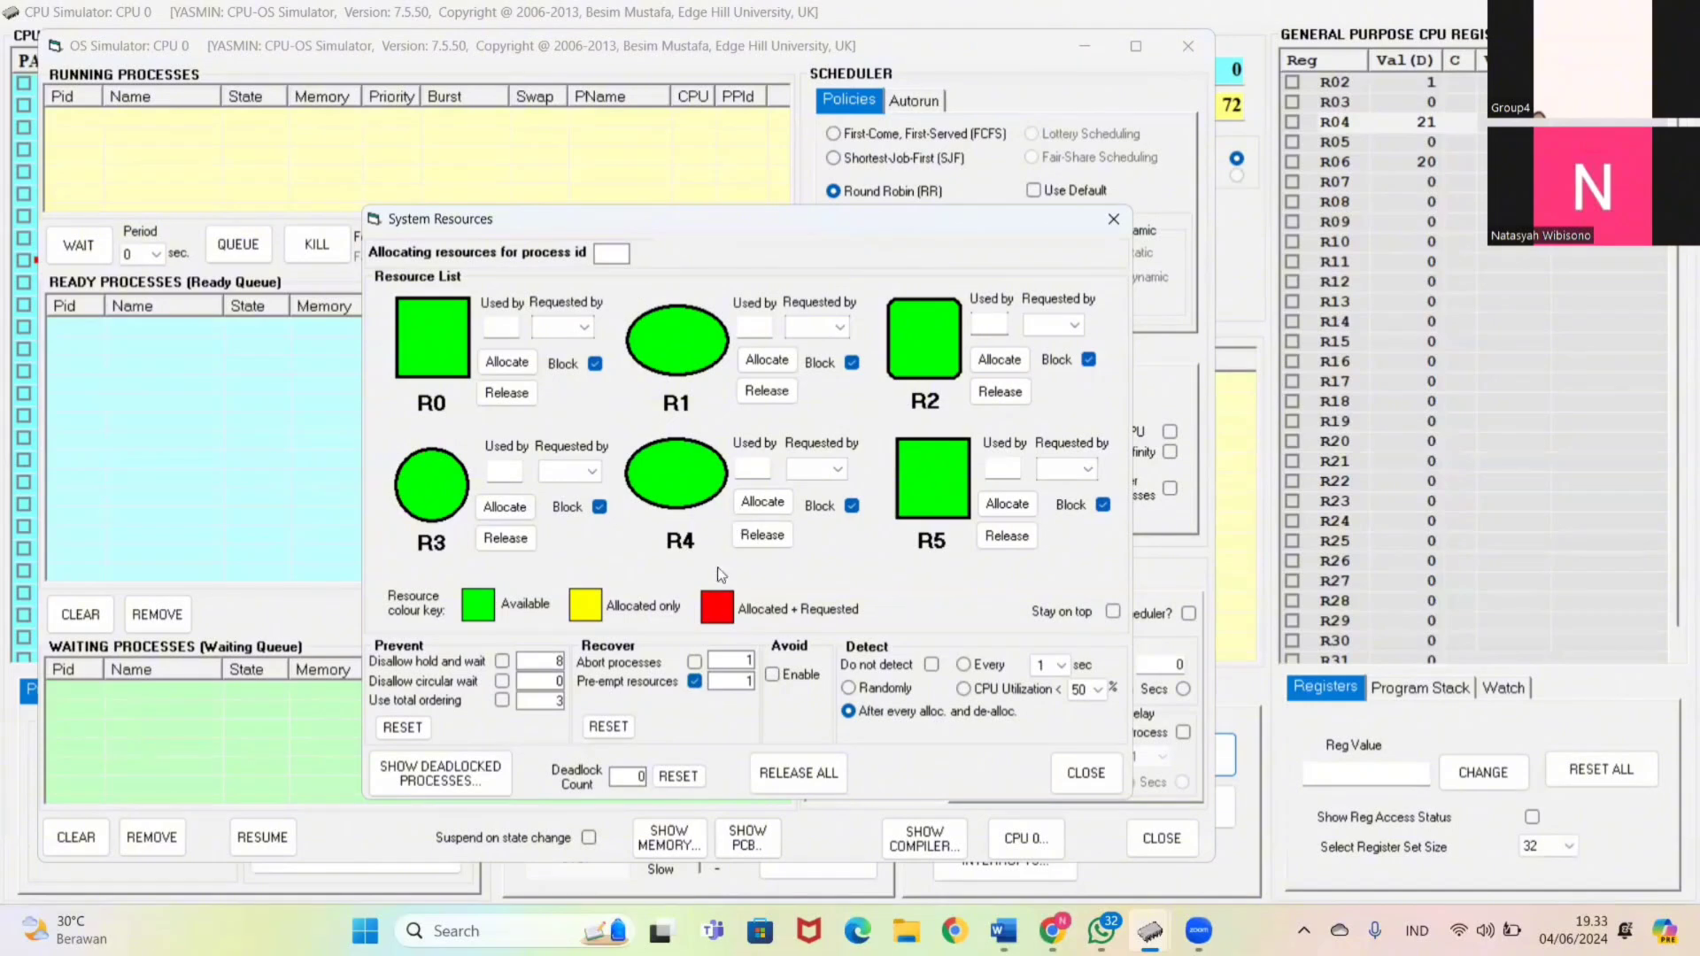
pyautogui.click(694, 682)
pyautogui.click(932, 665)
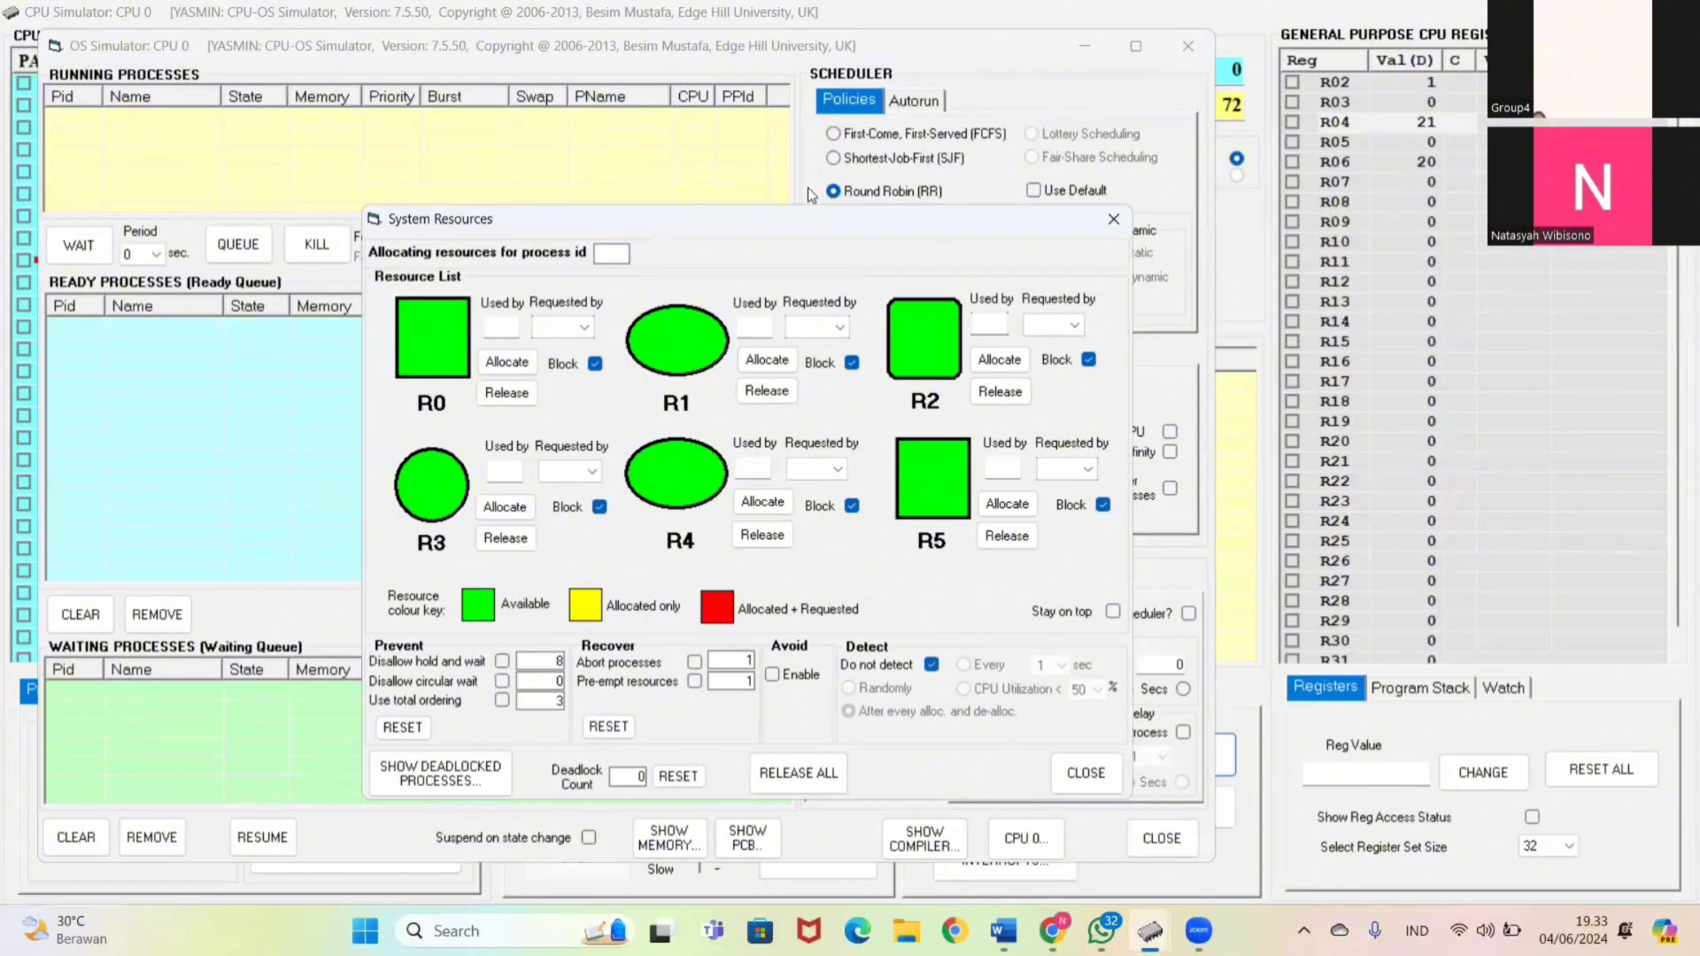
pyautogui.press('Escape')
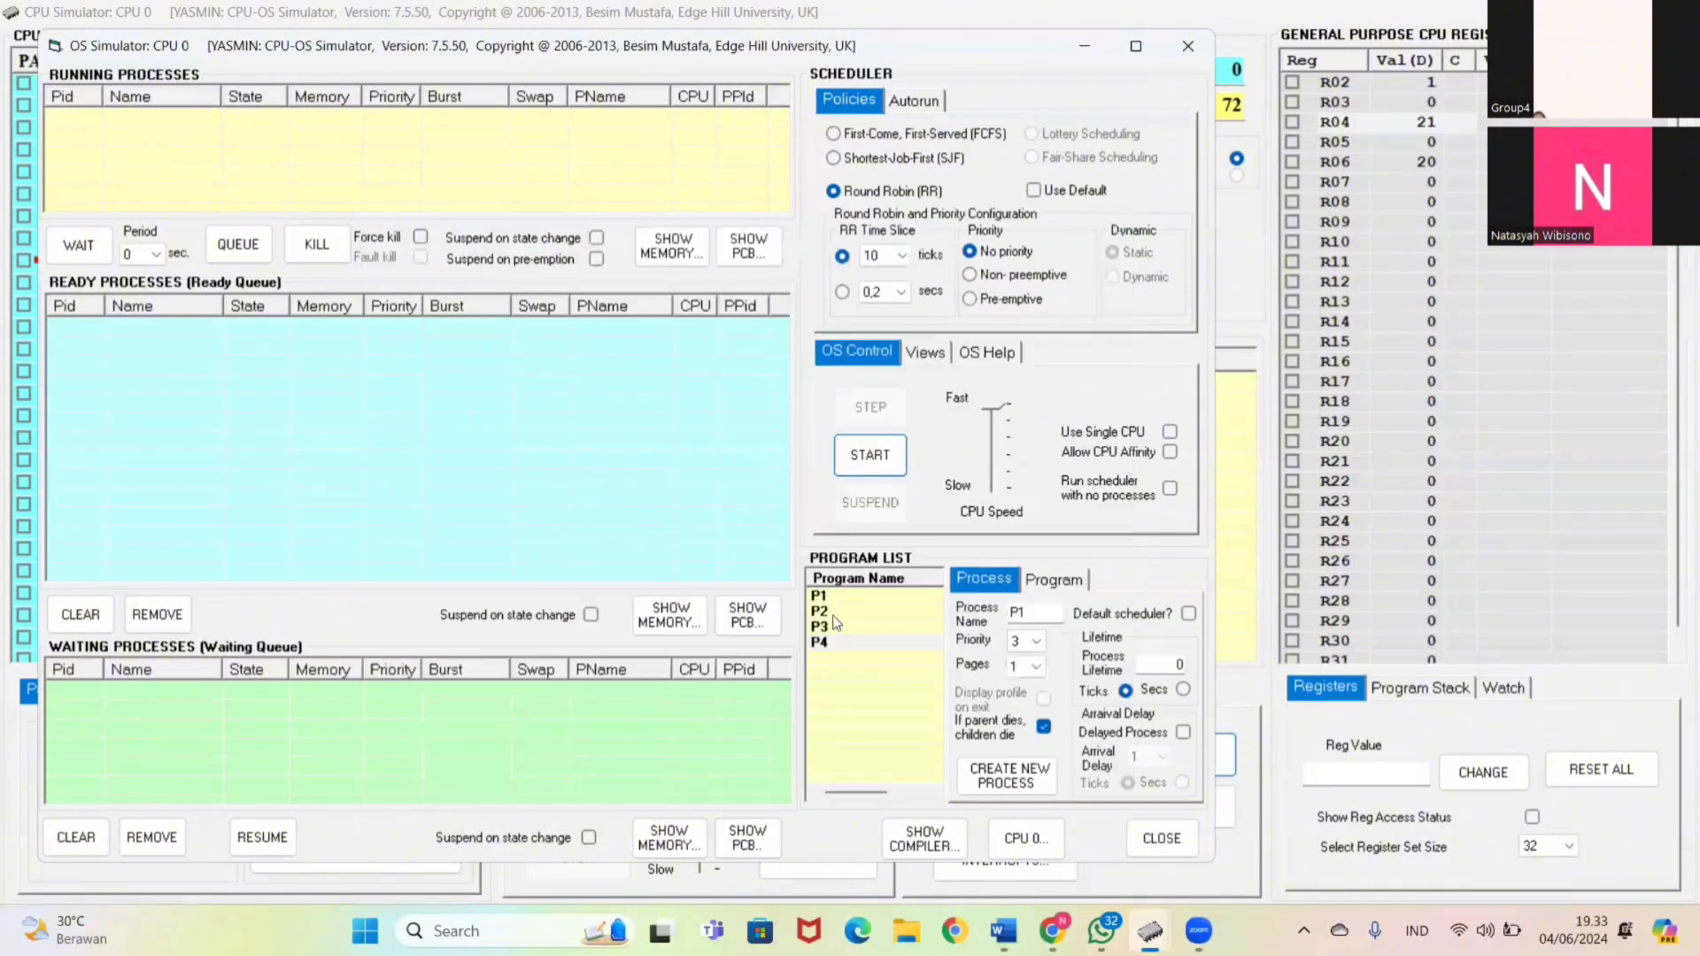
# Run new processes created from P1 to P4 without deadlock detection and release resource R1 while they wait
pyautogui.click(833, 612)
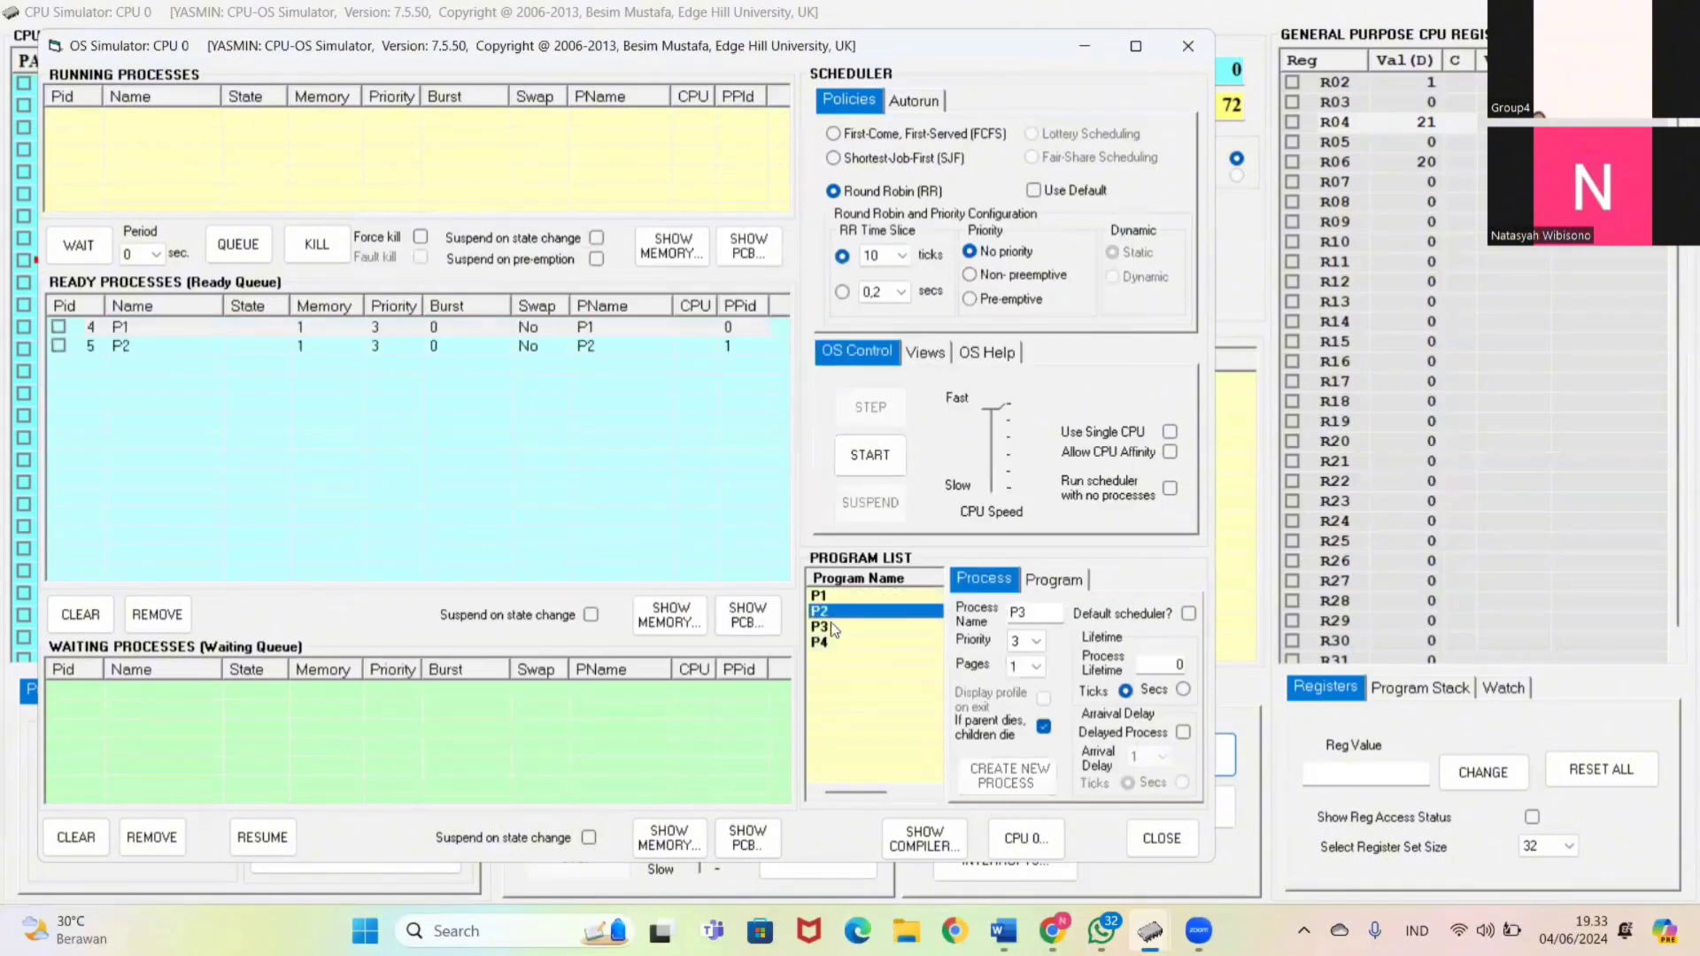
pyautogui.click(830, 624)
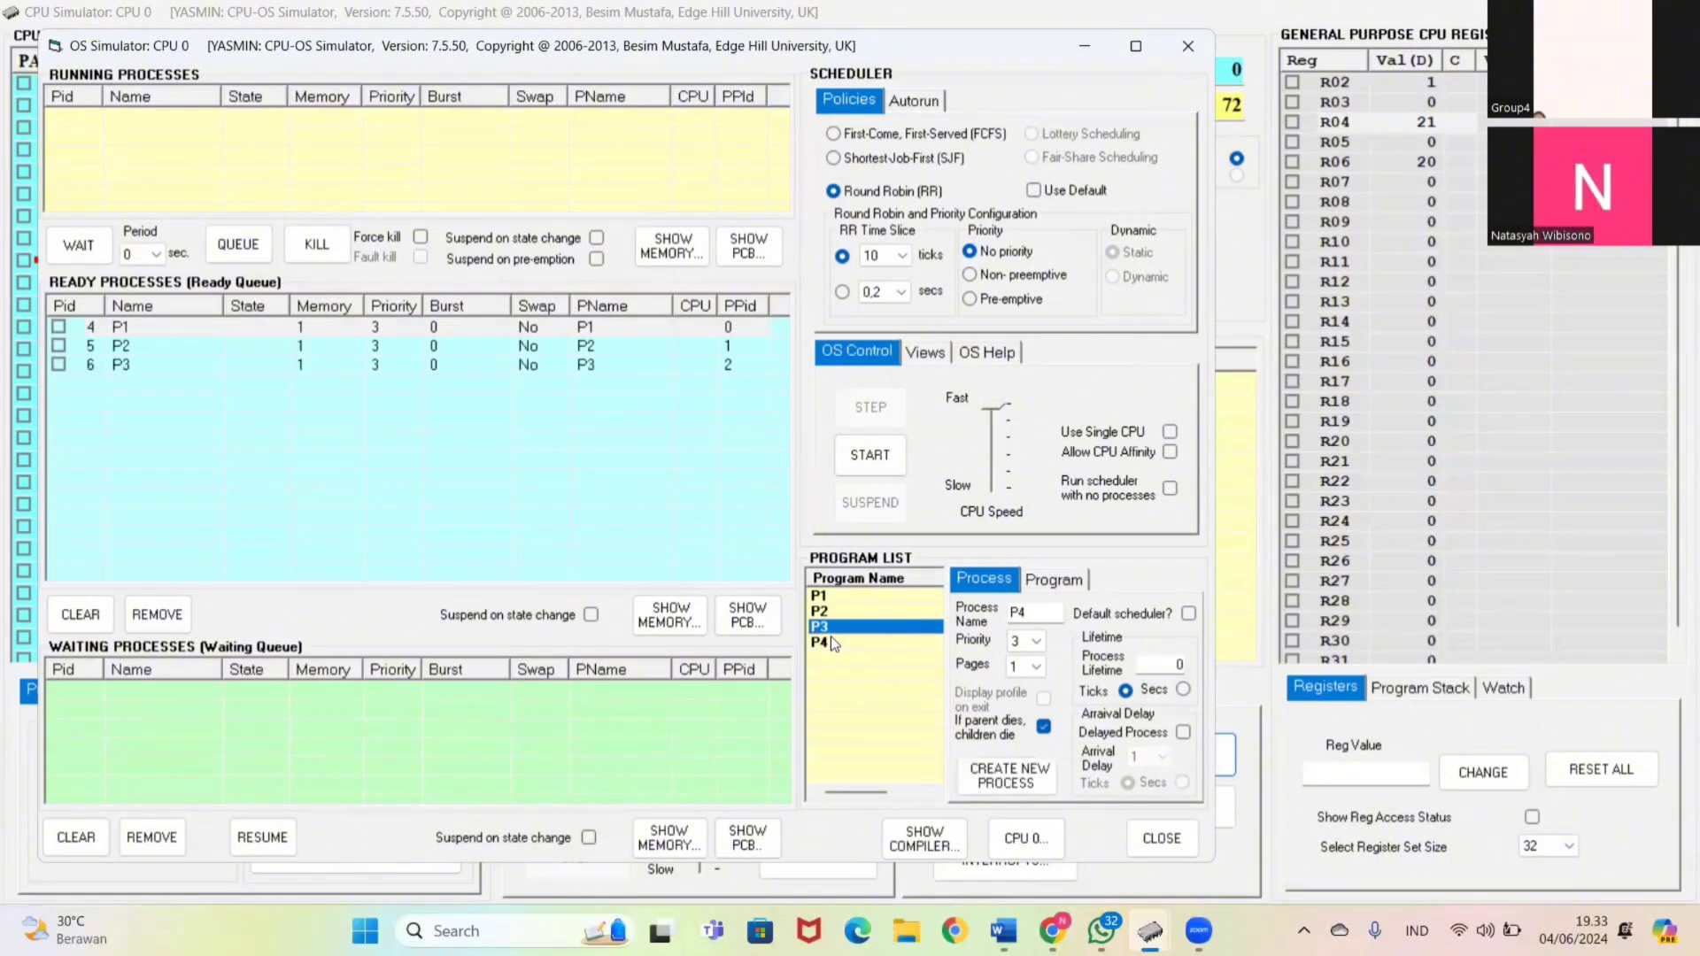
pyautogui.click(830, 636)
pyautogui.click(857, 456)
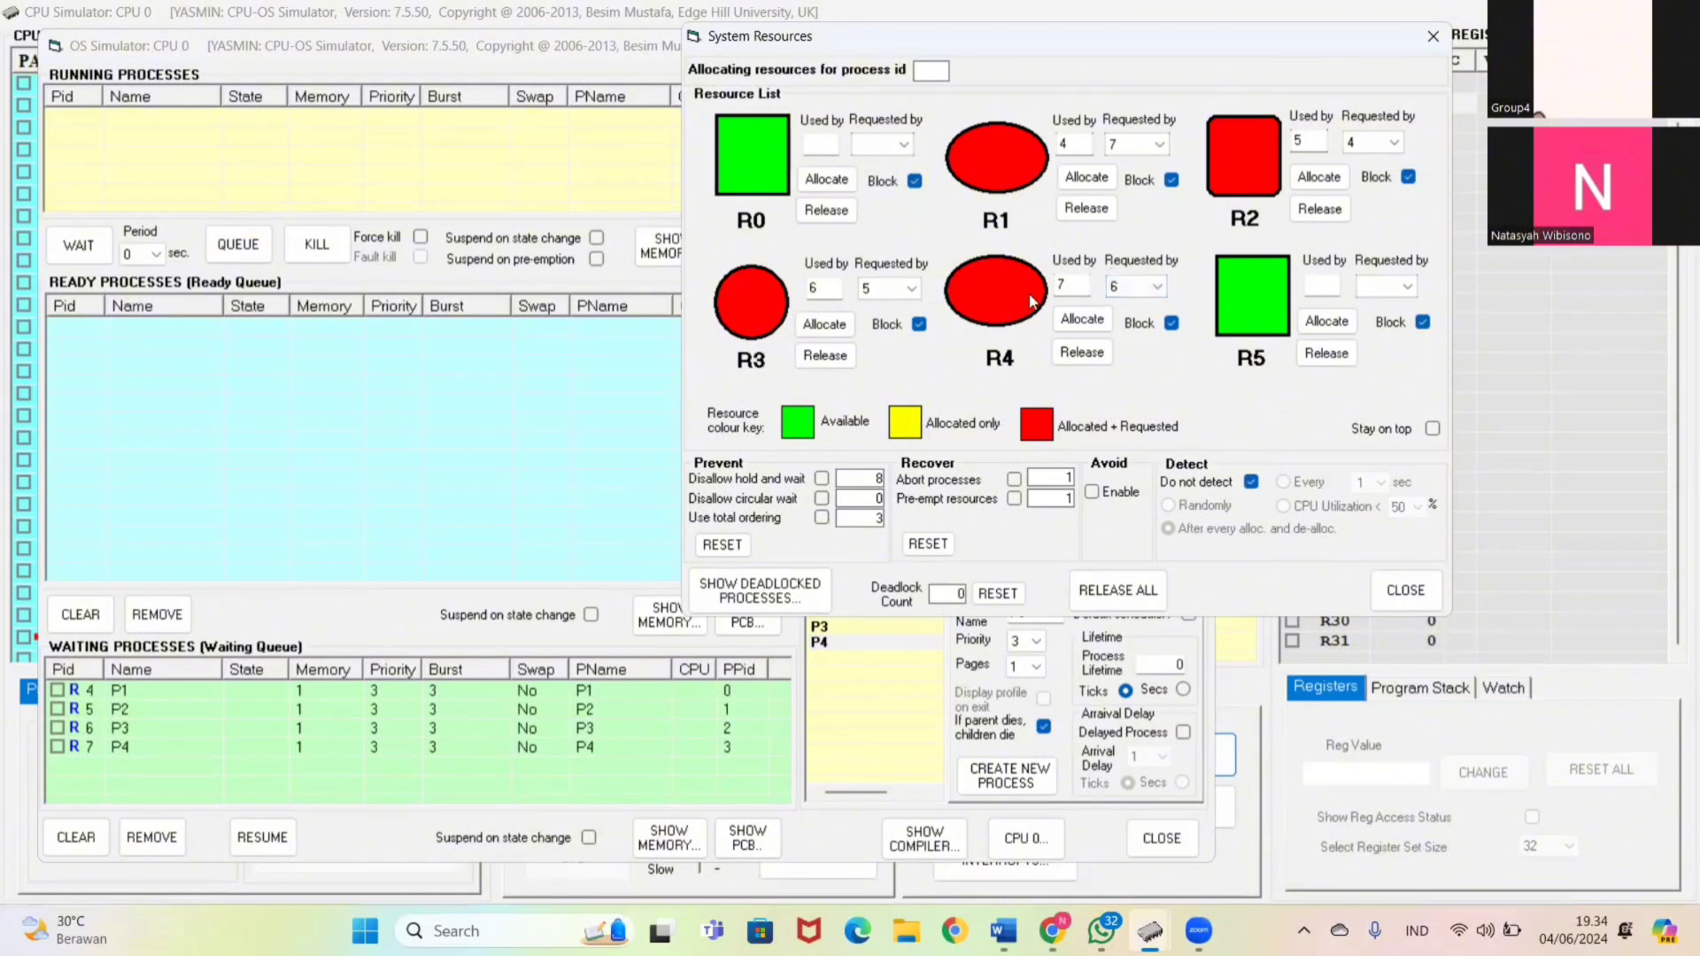
pyautogui.click(1088, 218)
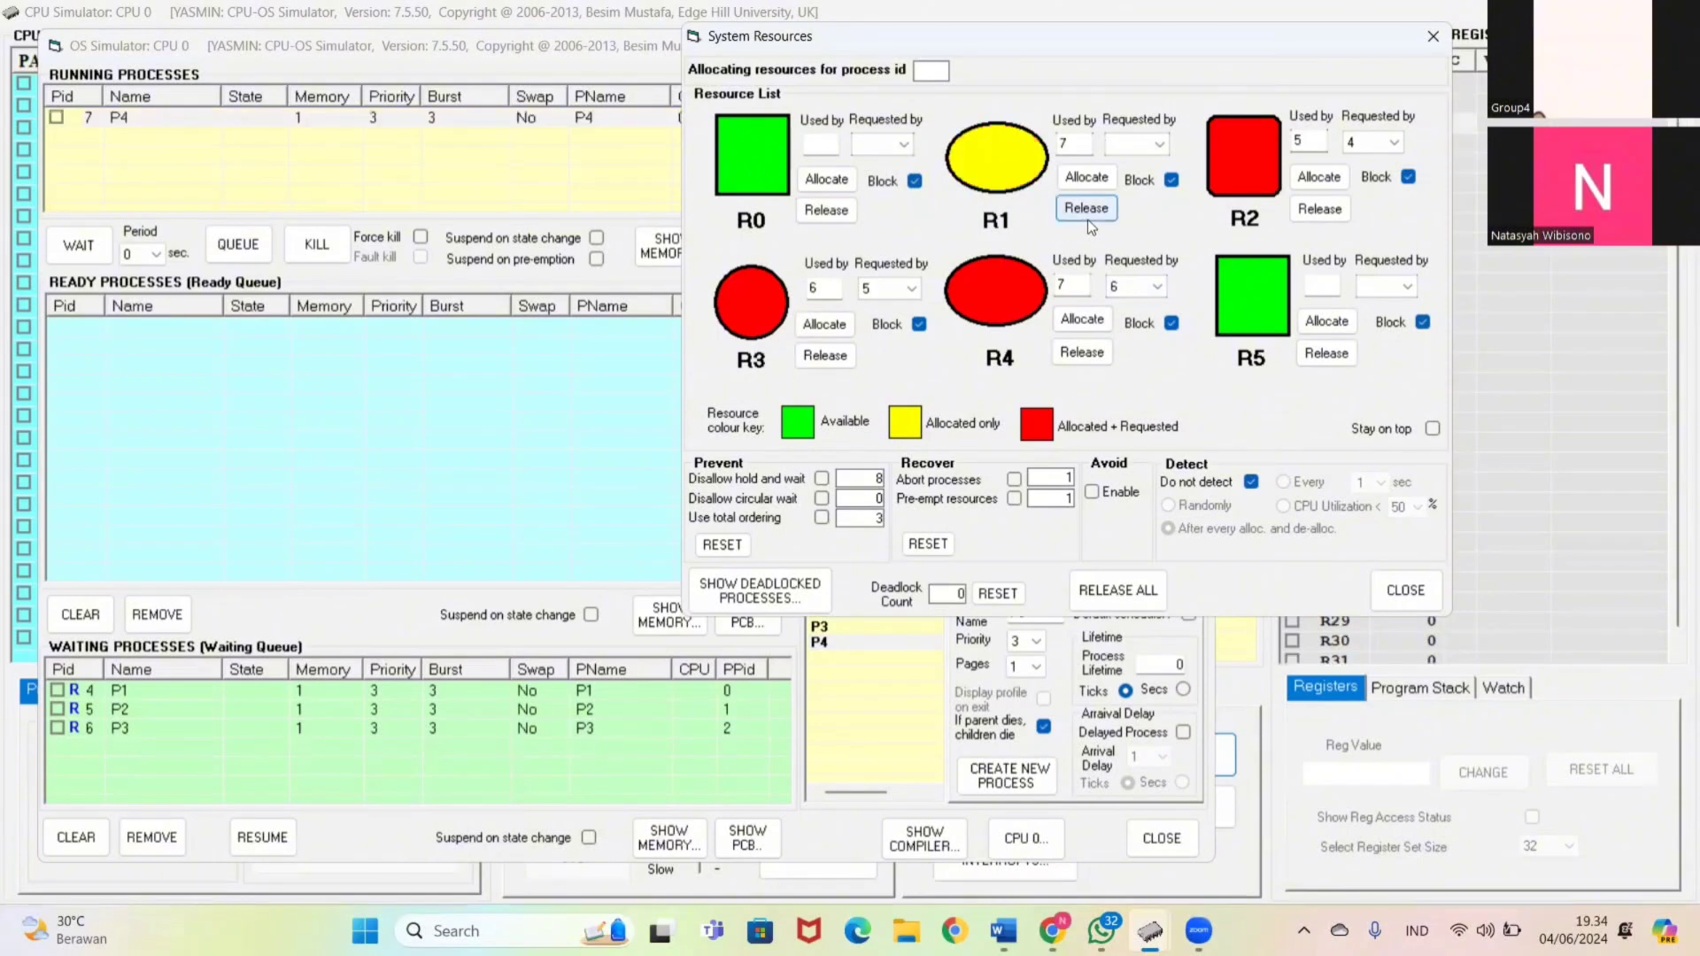